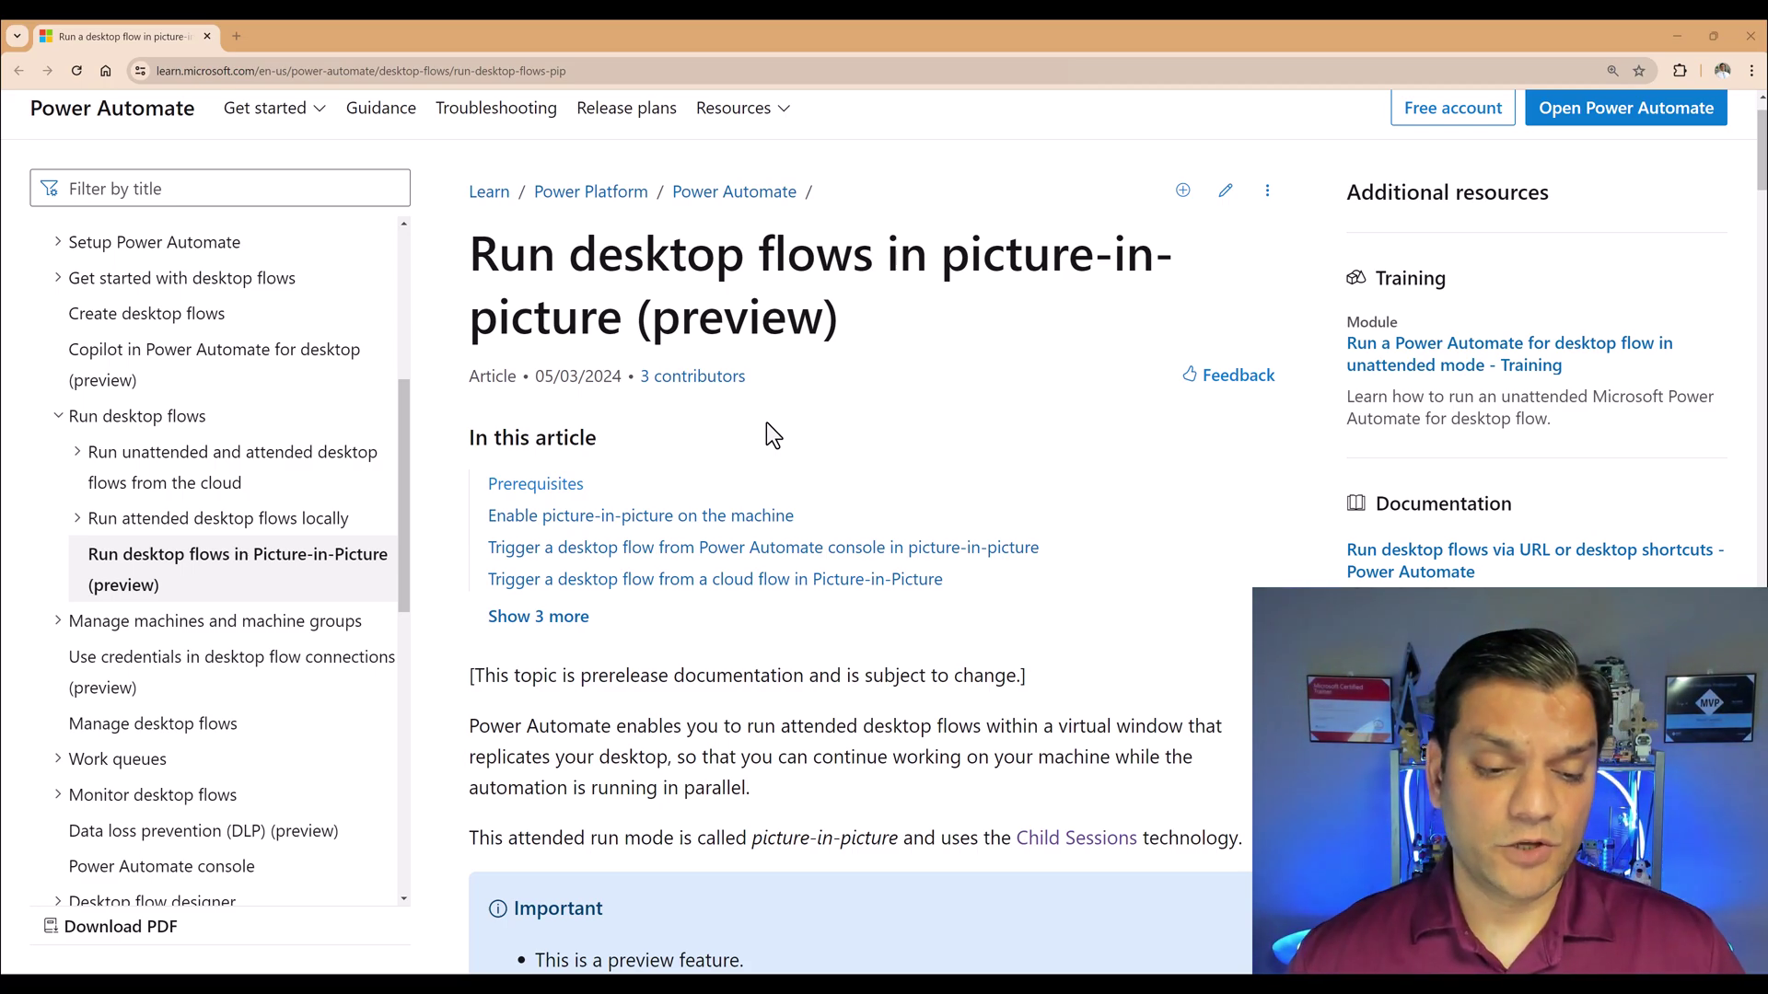
{"action": "scroll", "coordinate": [767, 424], "scroll_direction": "down", "scroll_amount": 2}
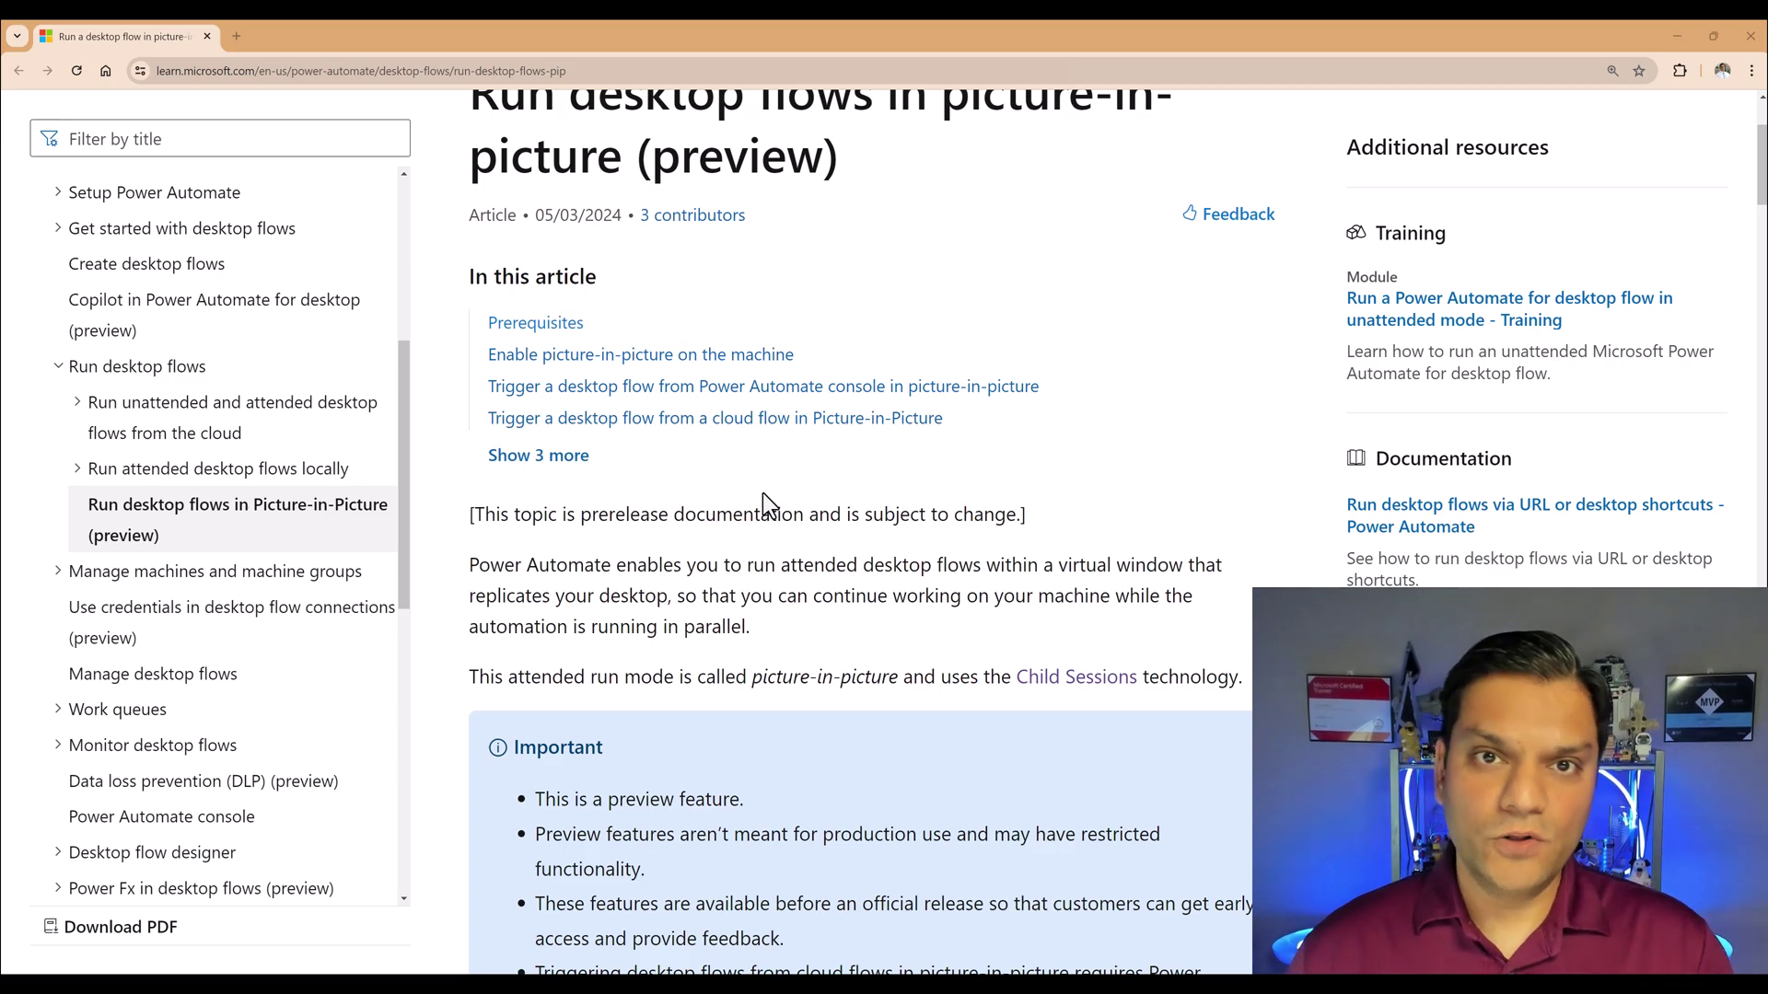
{"action": "scroll", "coordinate": [762, 492], "scroll_direction": "down", "scroll_amount": 1}
{"action": "scroll", "coordinate": [764, 500], "scroll_direction": "down", "scroll_amount": 5}
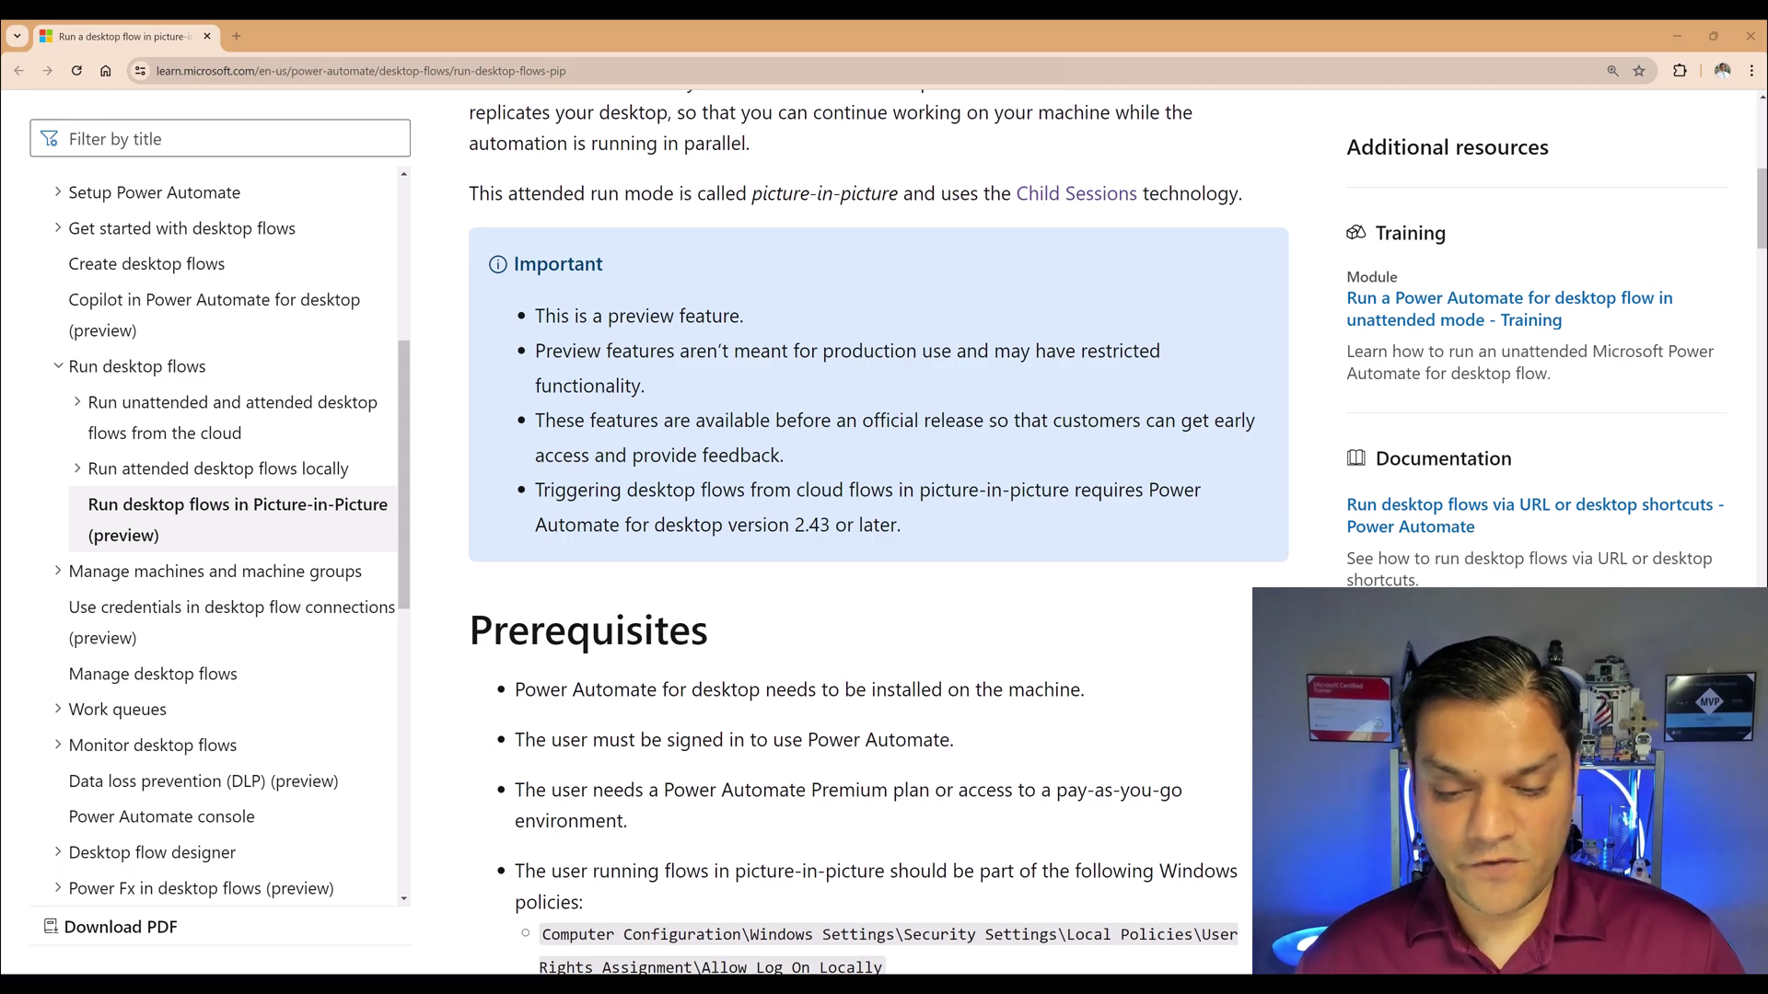
{"action": "mouse_move", "coordinate": [939, 983]}
{"action": "left_click", "coordinate": [946, 911]}
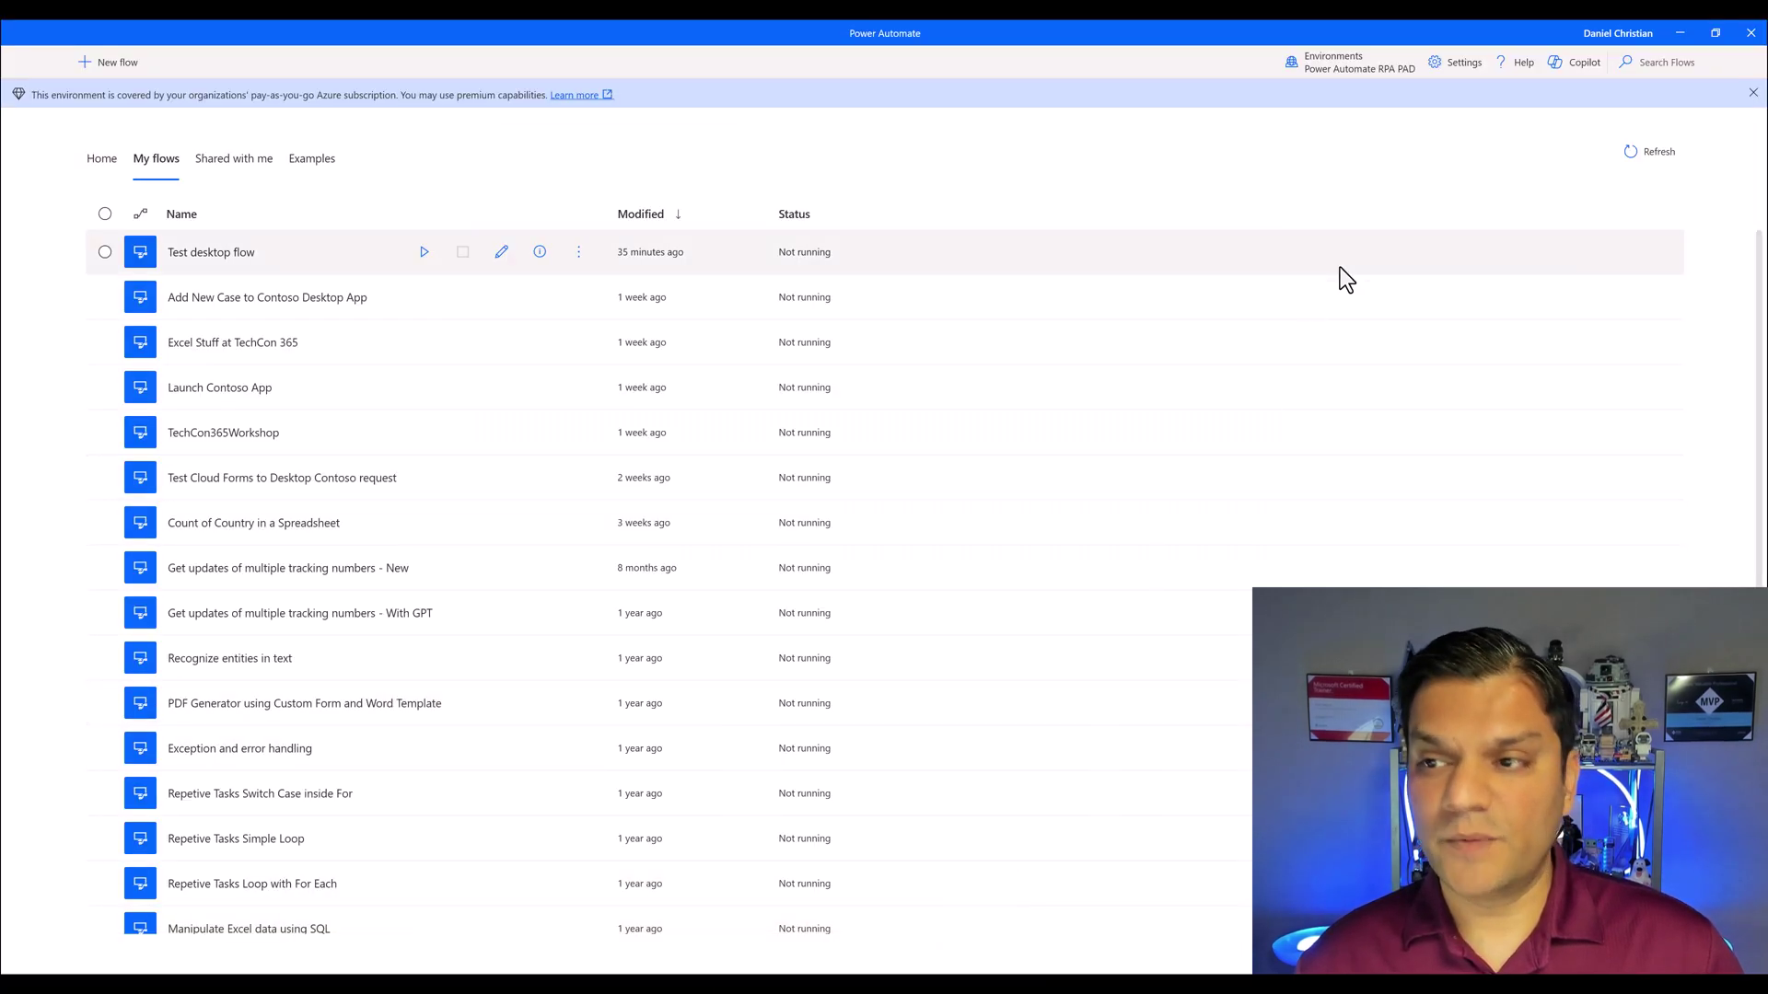
{"action": "left_click", "coordinate": [1499, 70]}
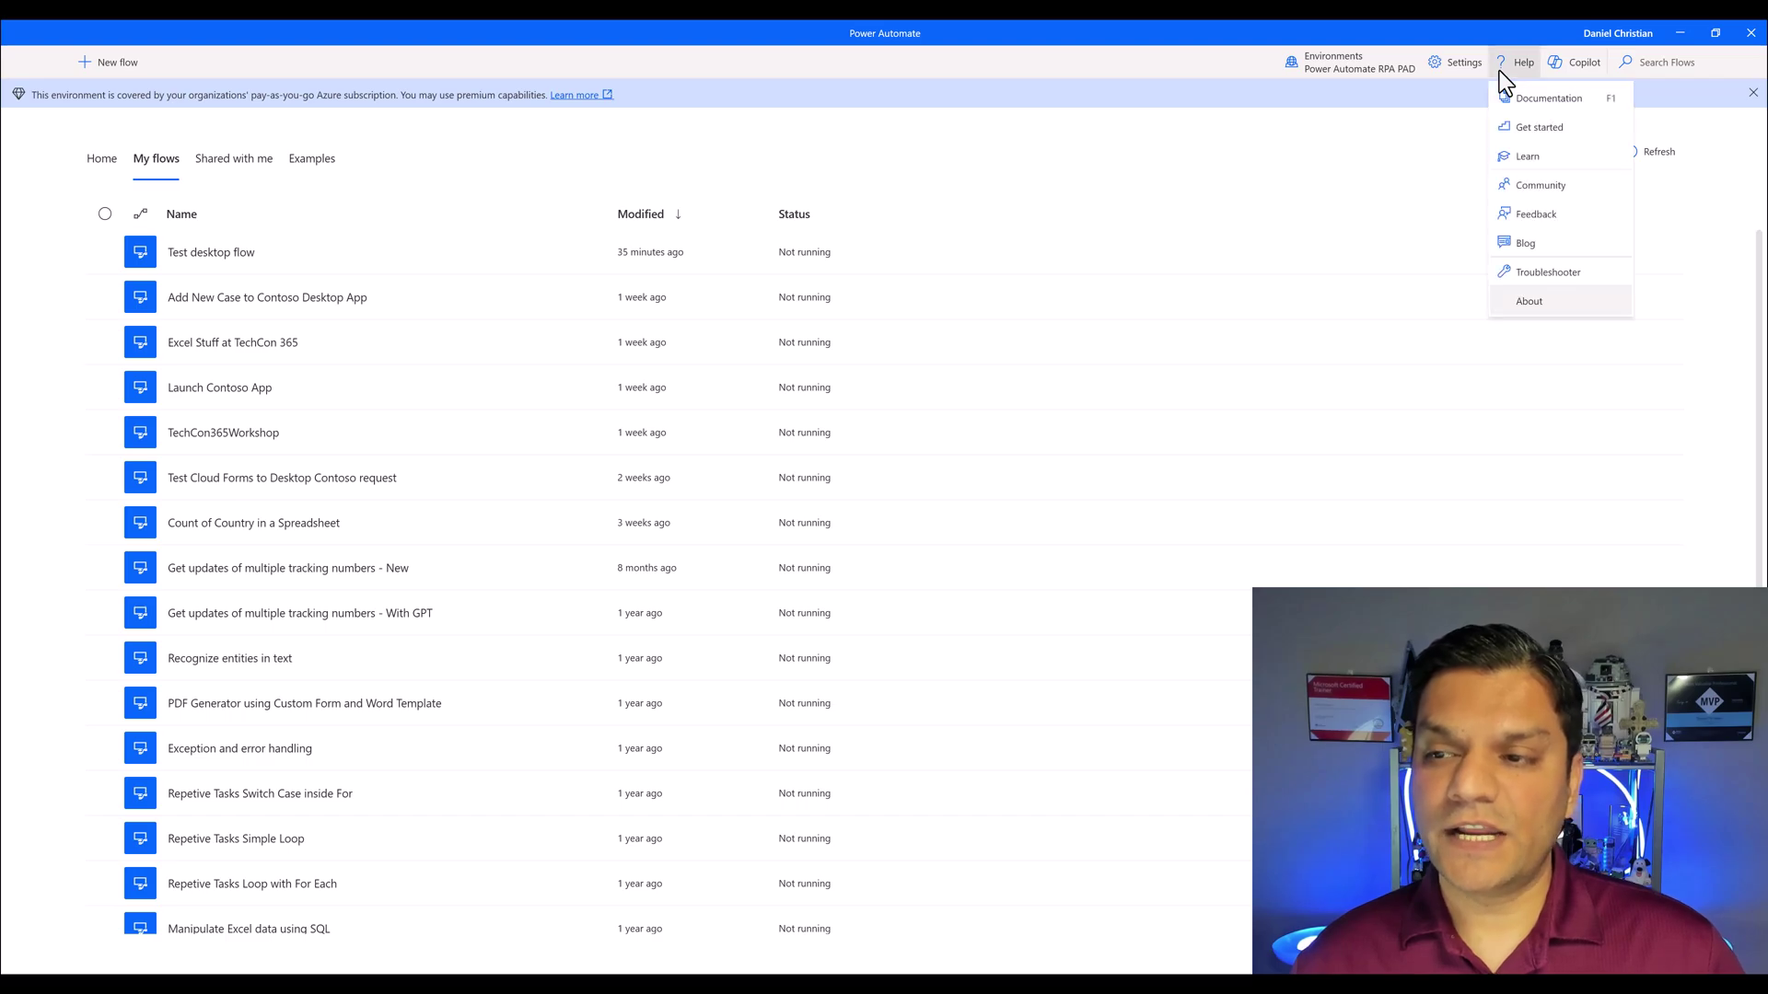
{"action": "left_click", "coordinate": [1537, 295]}
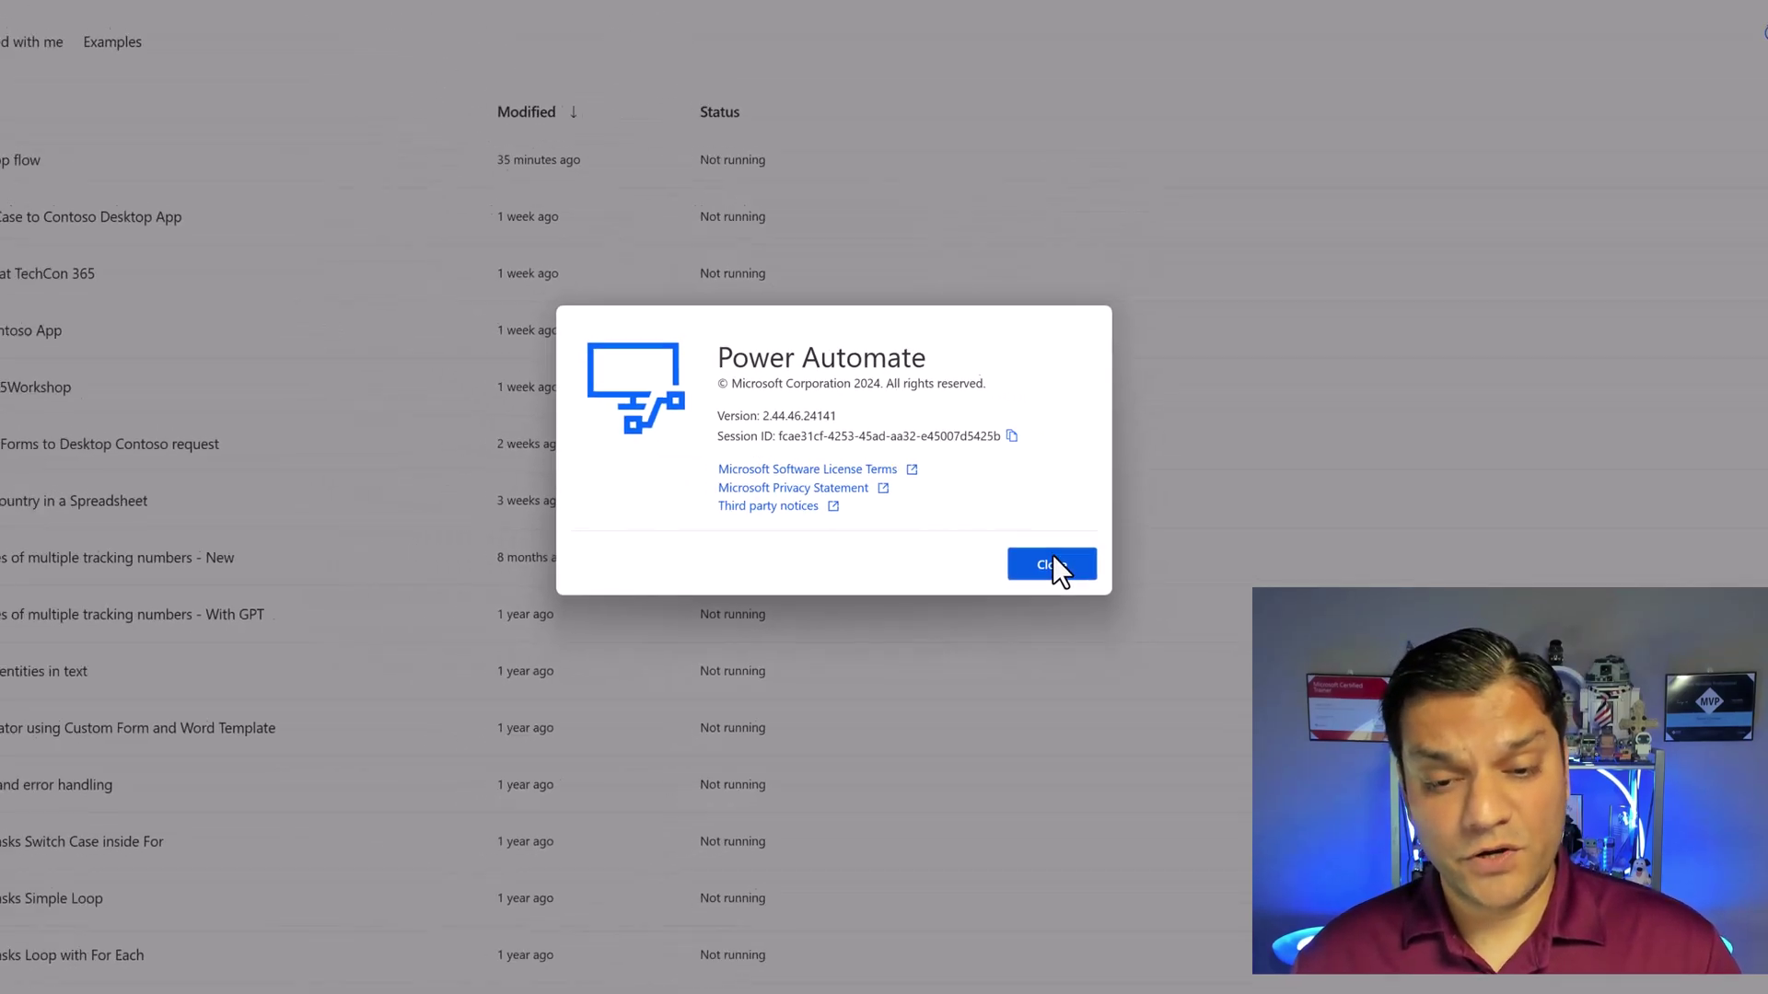
{"action": "left_click", "coordinate": [1039, 547]}
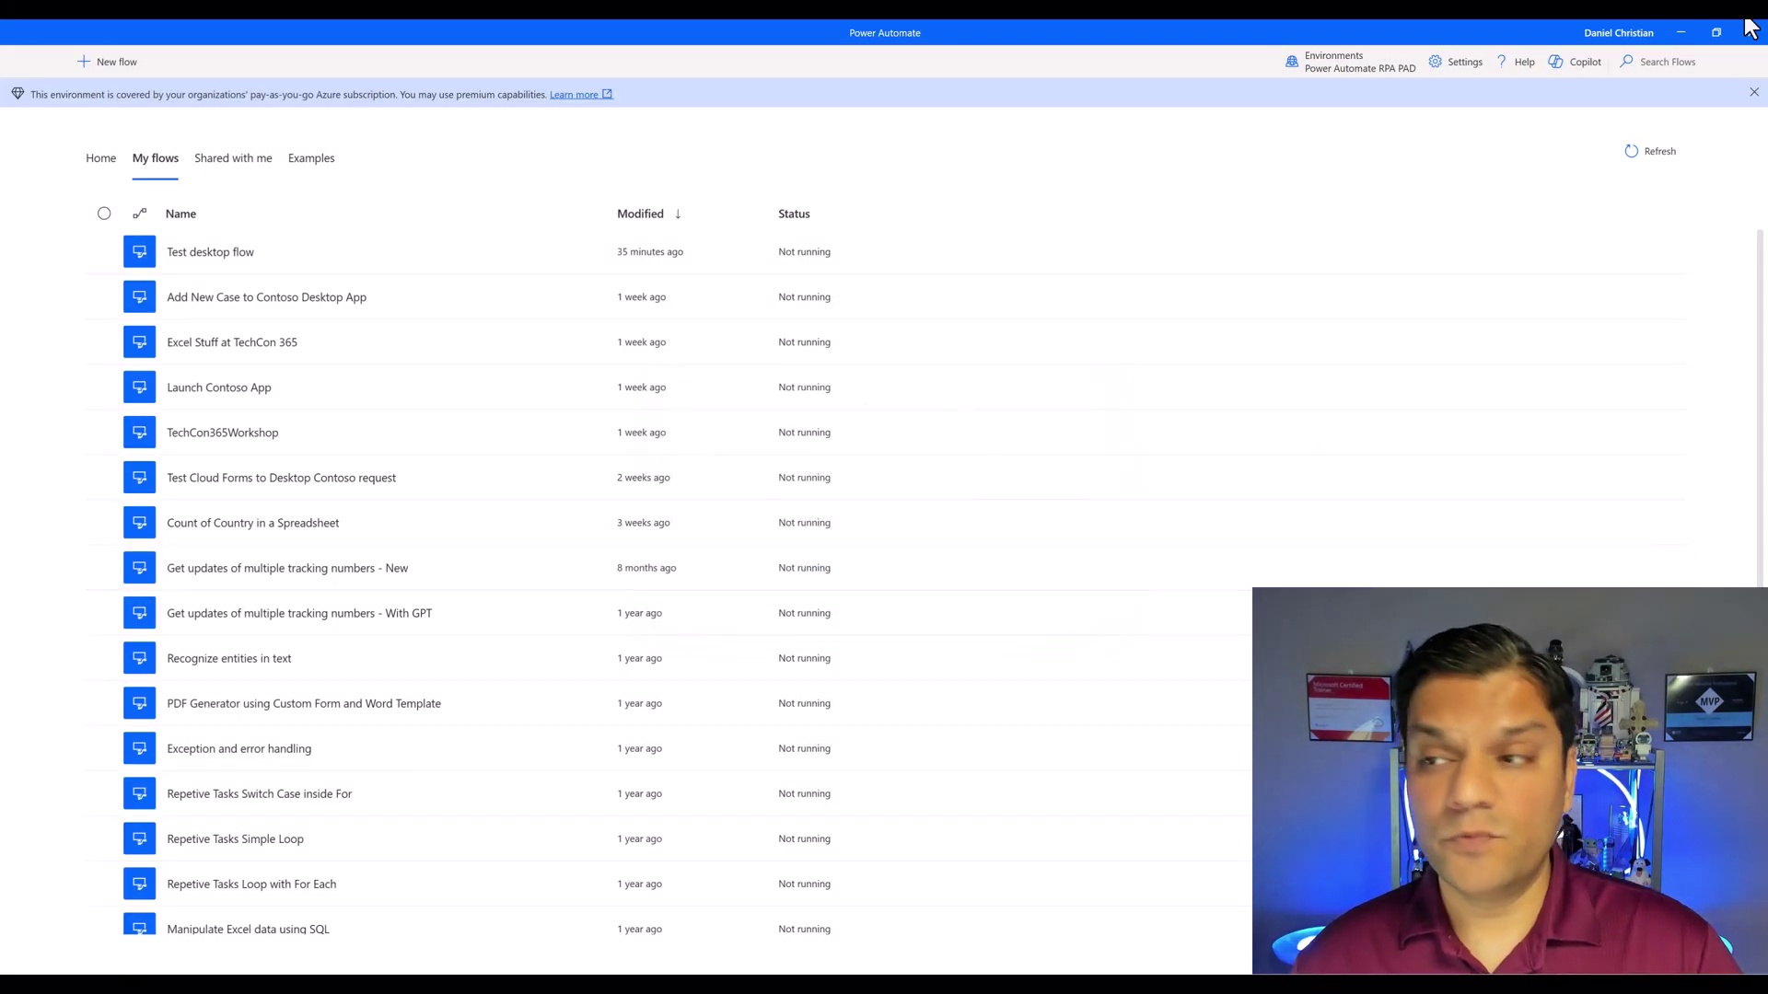
{"action": "left_click", "coordinate": [1681, 32]}
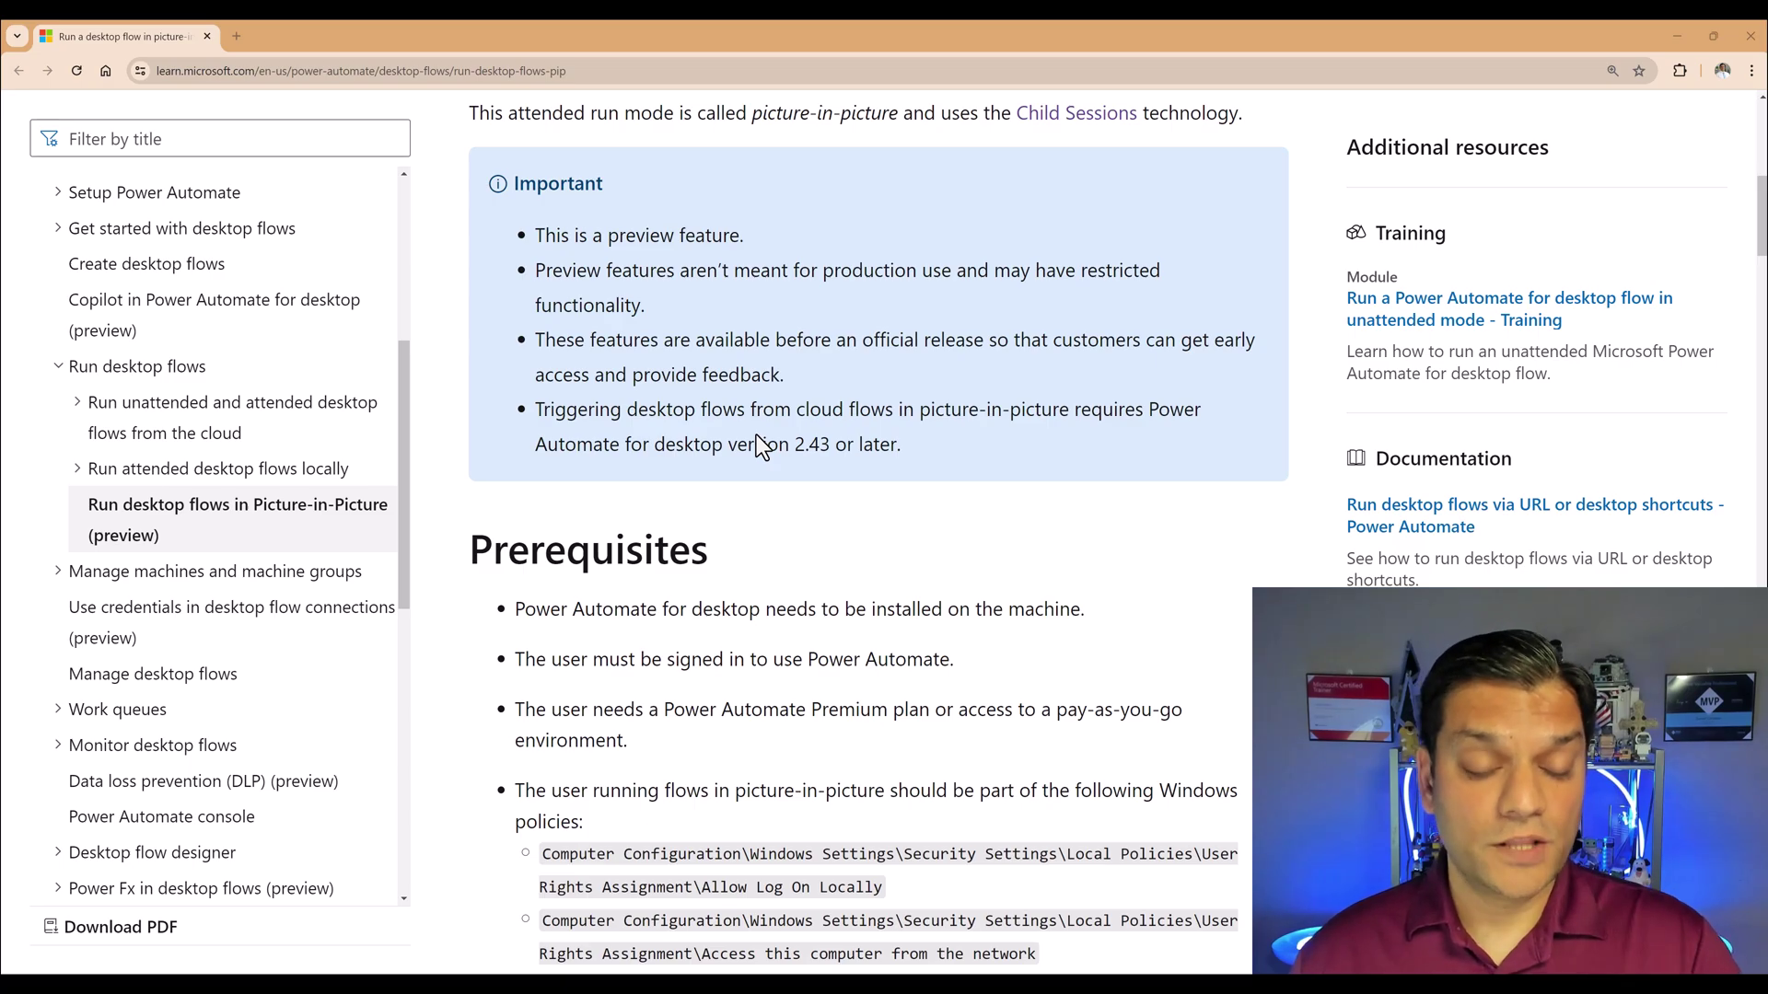
{"action": "scroll", "coordinate": [756, 442], "scroll_direction": "down", "scroll_amount": 3}
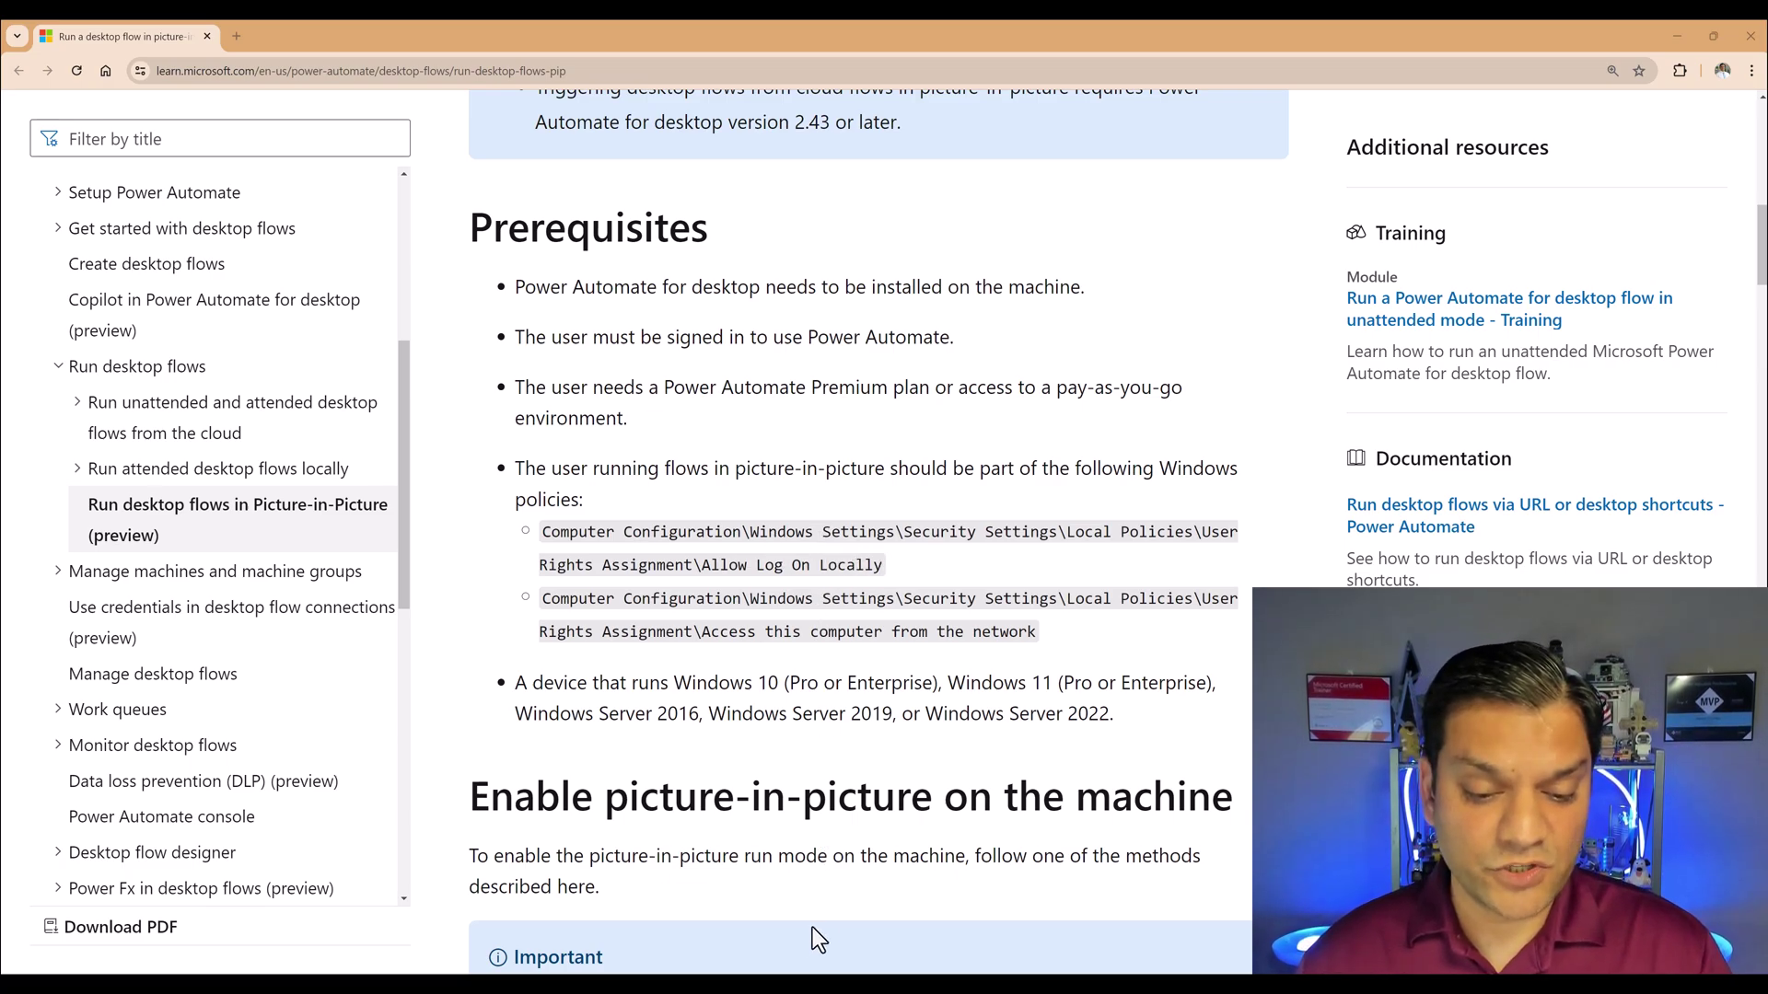
Launch the Local Group Policy Editor via a gpedit search and widen its tree pane
{"action": "key", "text": "super"}
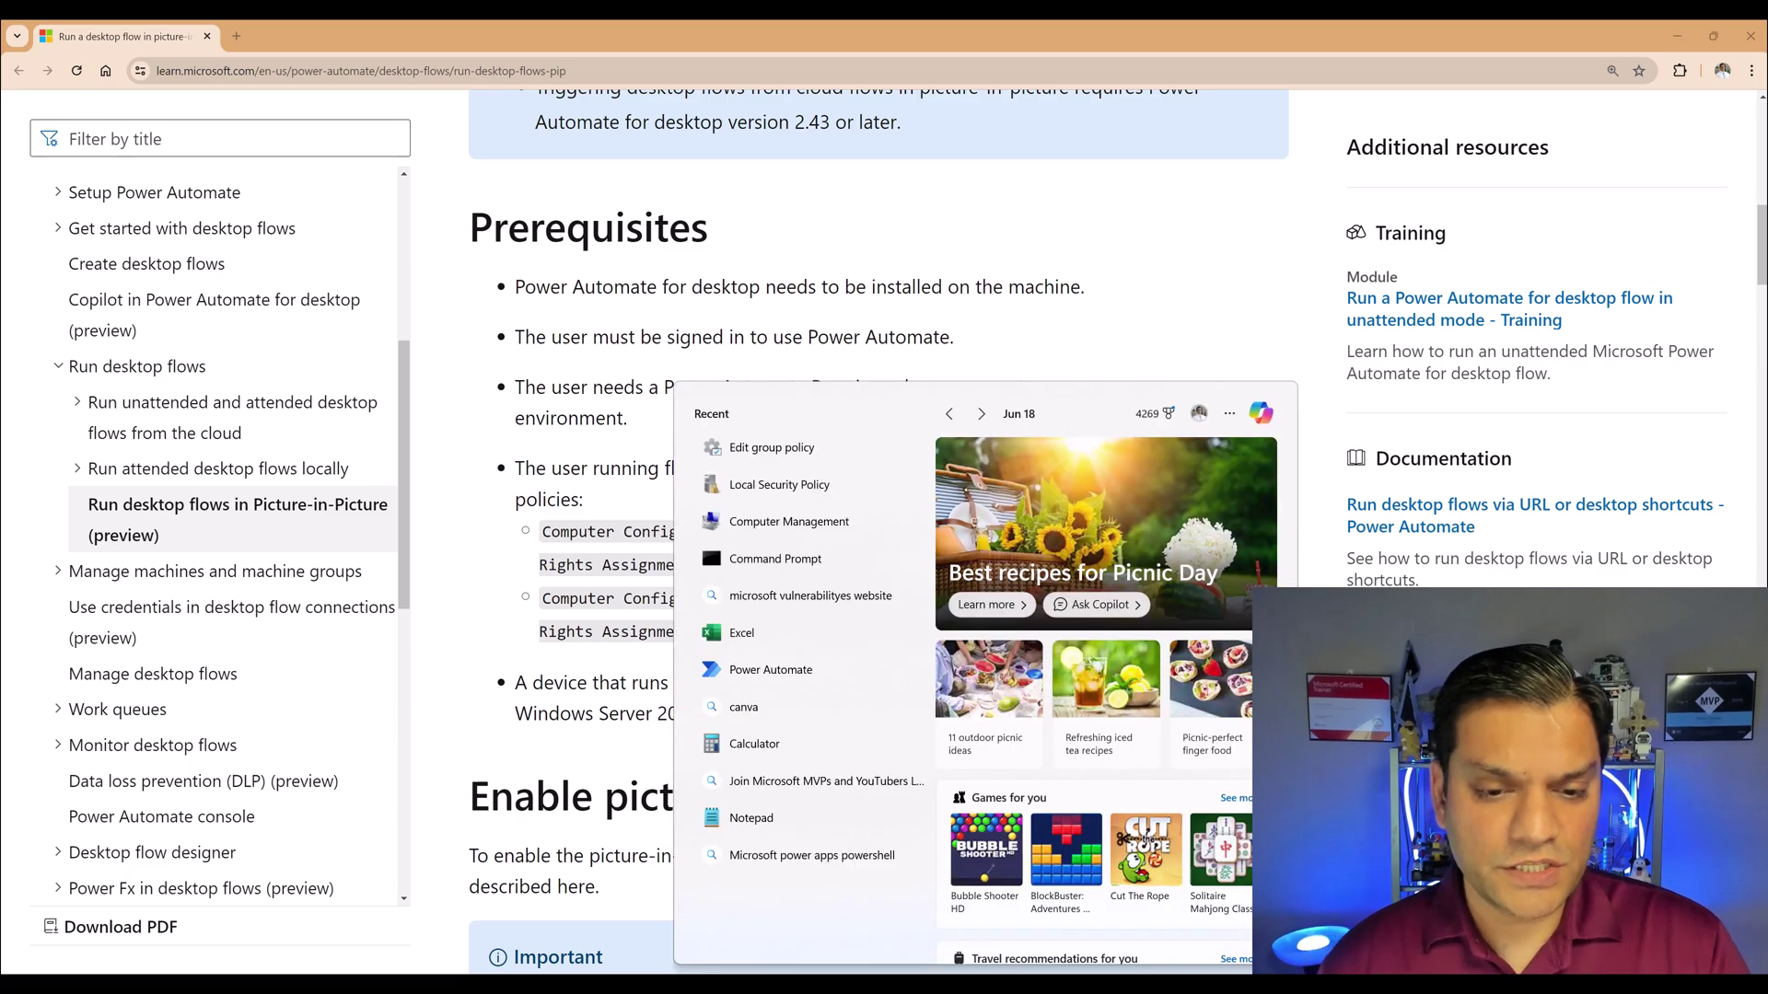
{"action": "type", "text": "gpe"}
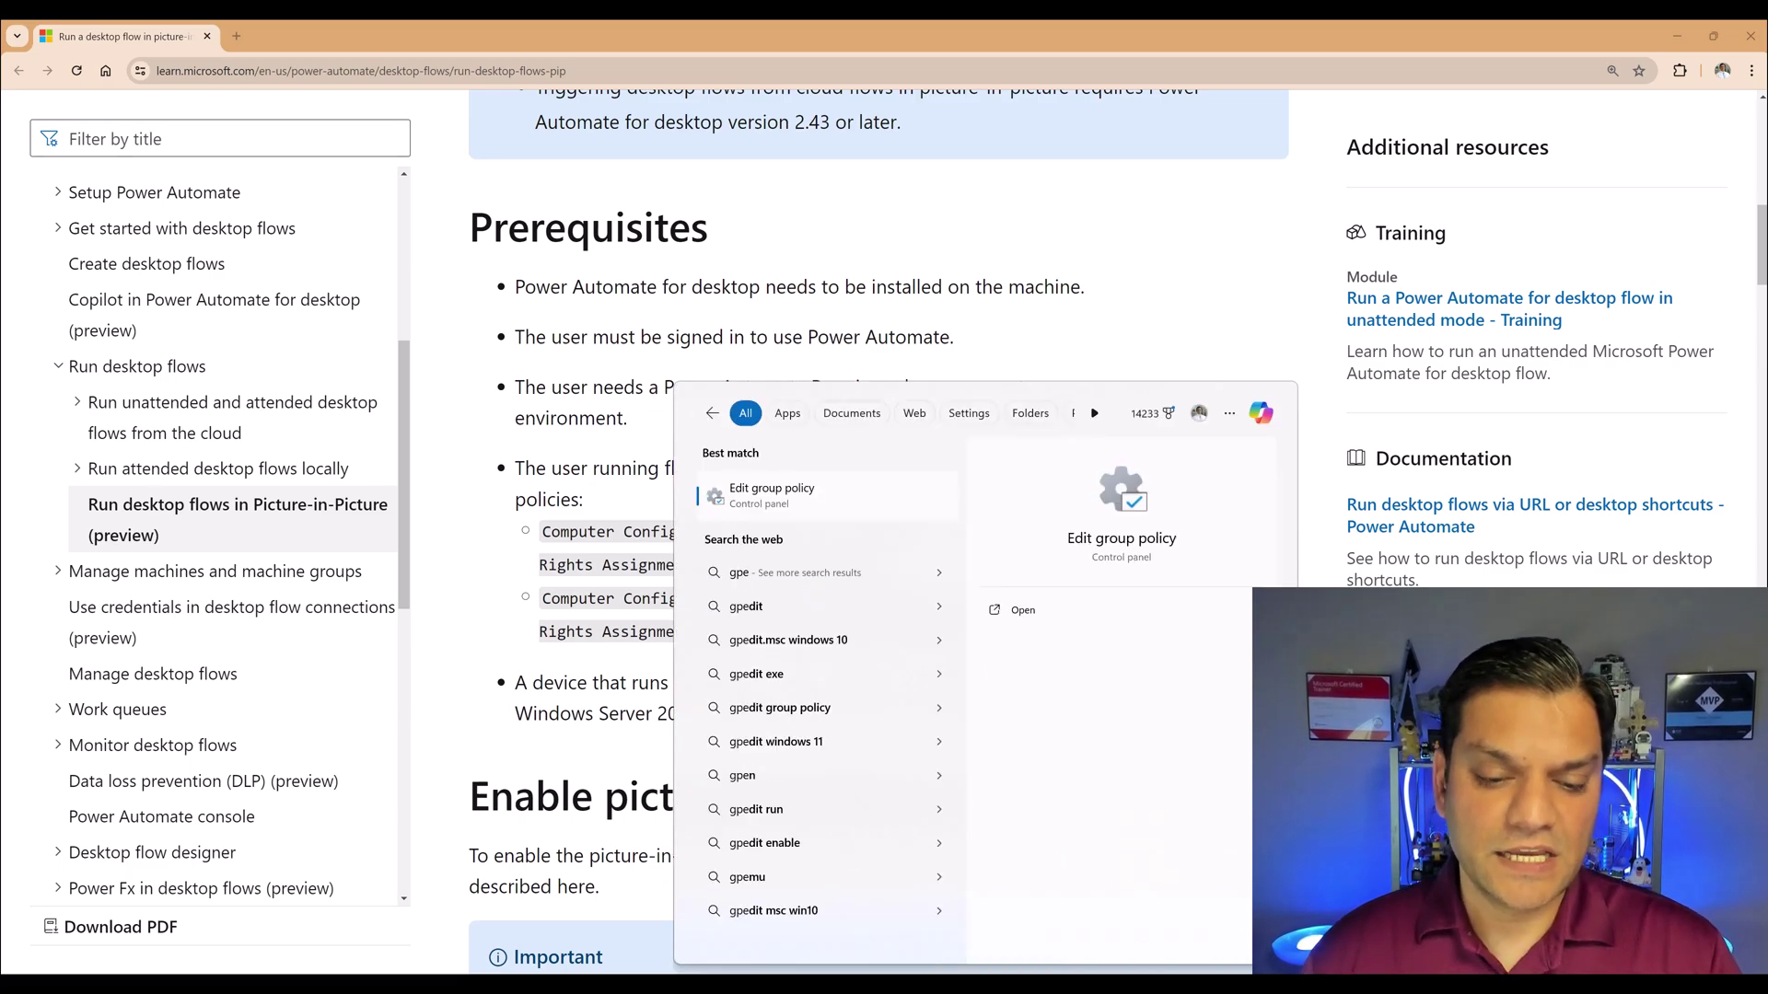
{"action": "key", "text": "Return"}
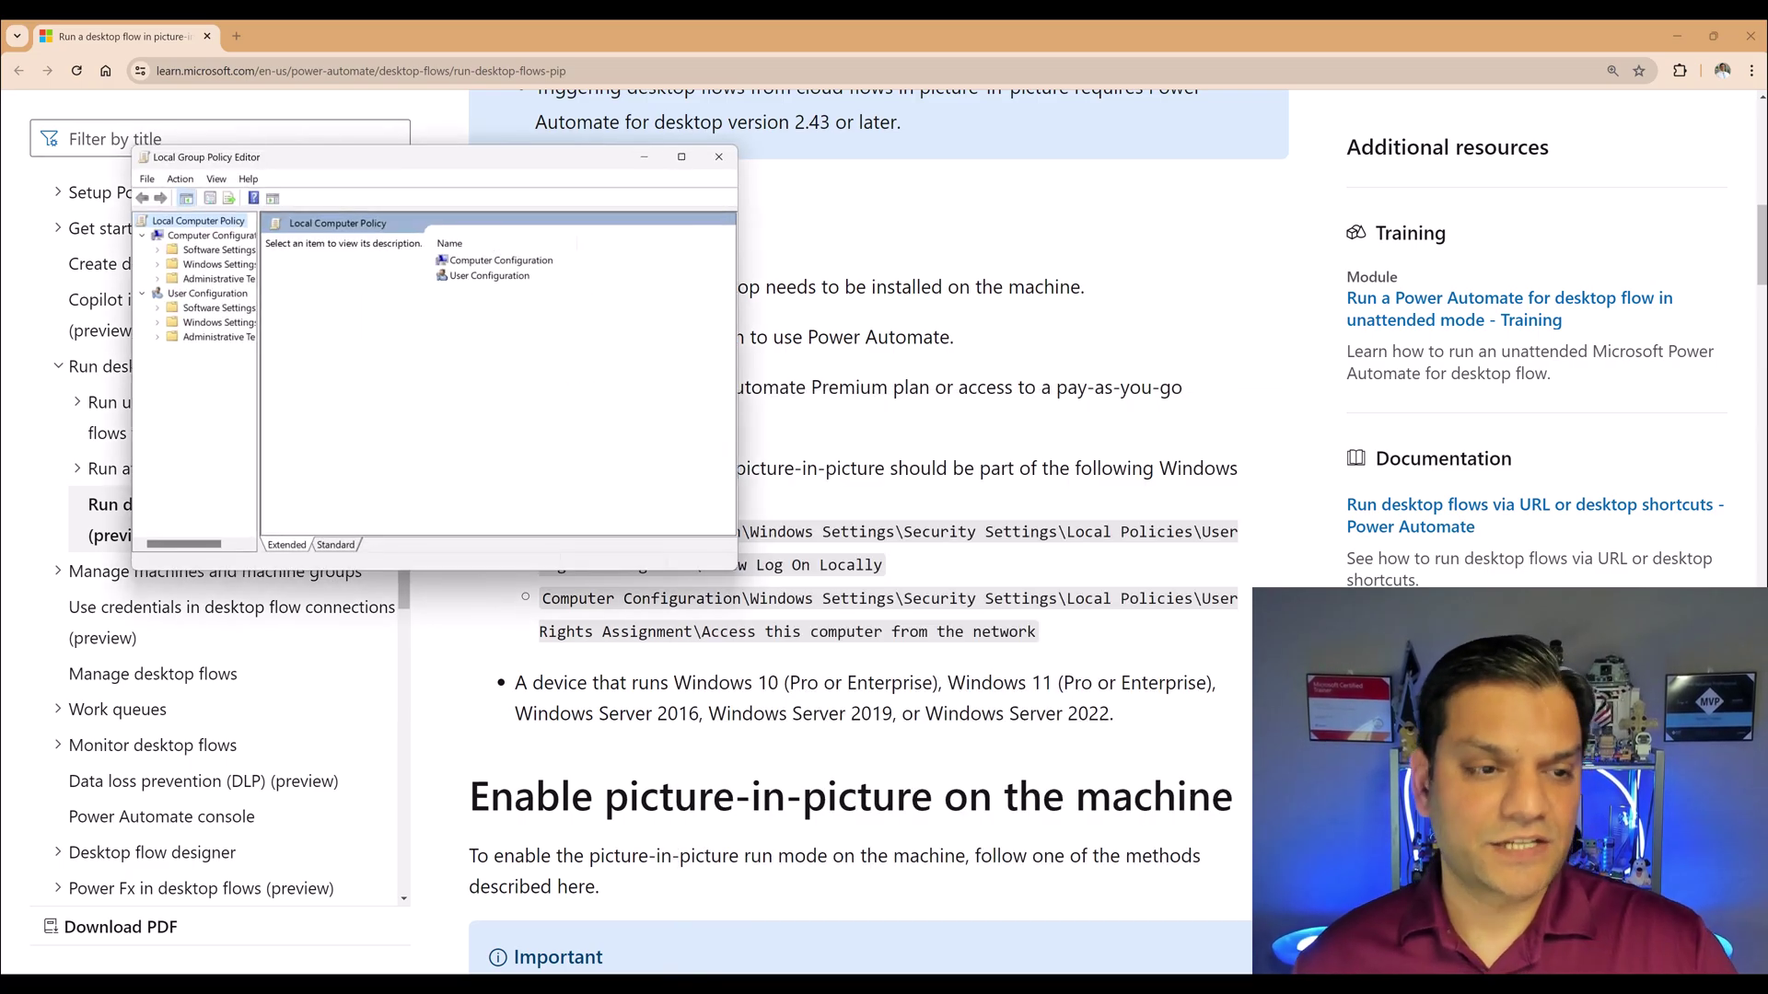
{"action": "left_click_drag", "start_coordinate": [460, 162], "coordinate": [805, 70]}
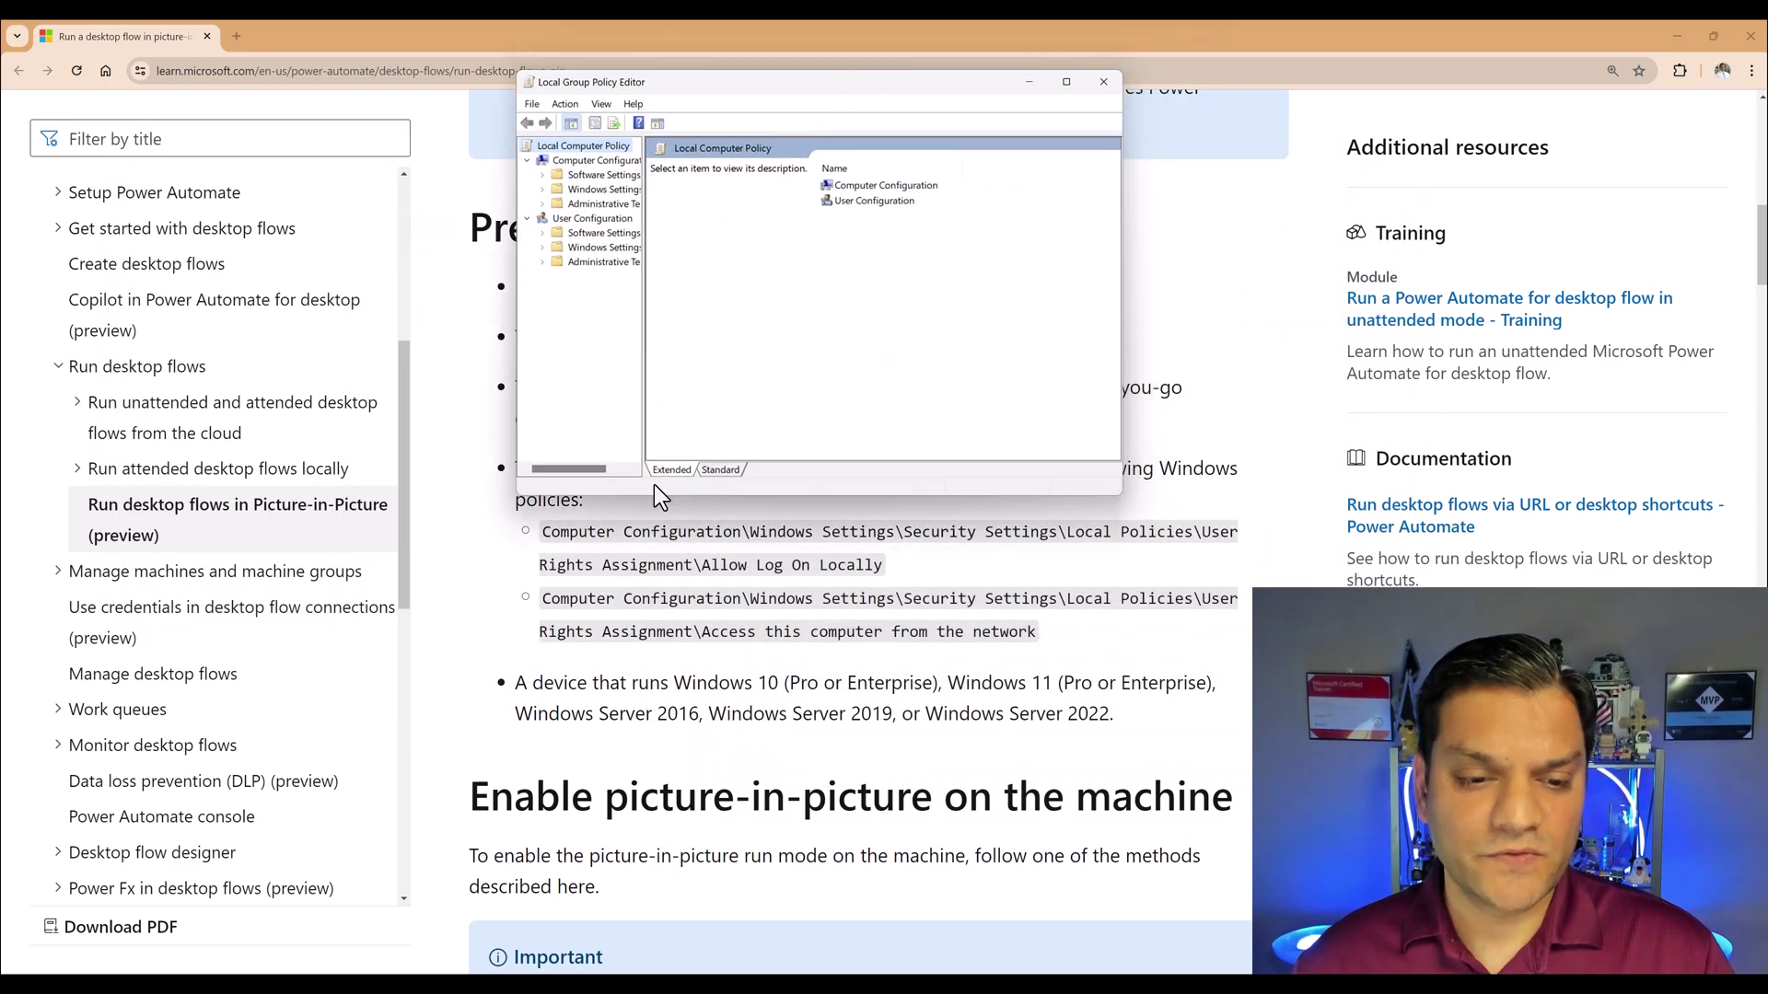
{"action": "scroll", "coordinate": [627, 557], "scroll_direction": "up", "scroll_amount": 1}
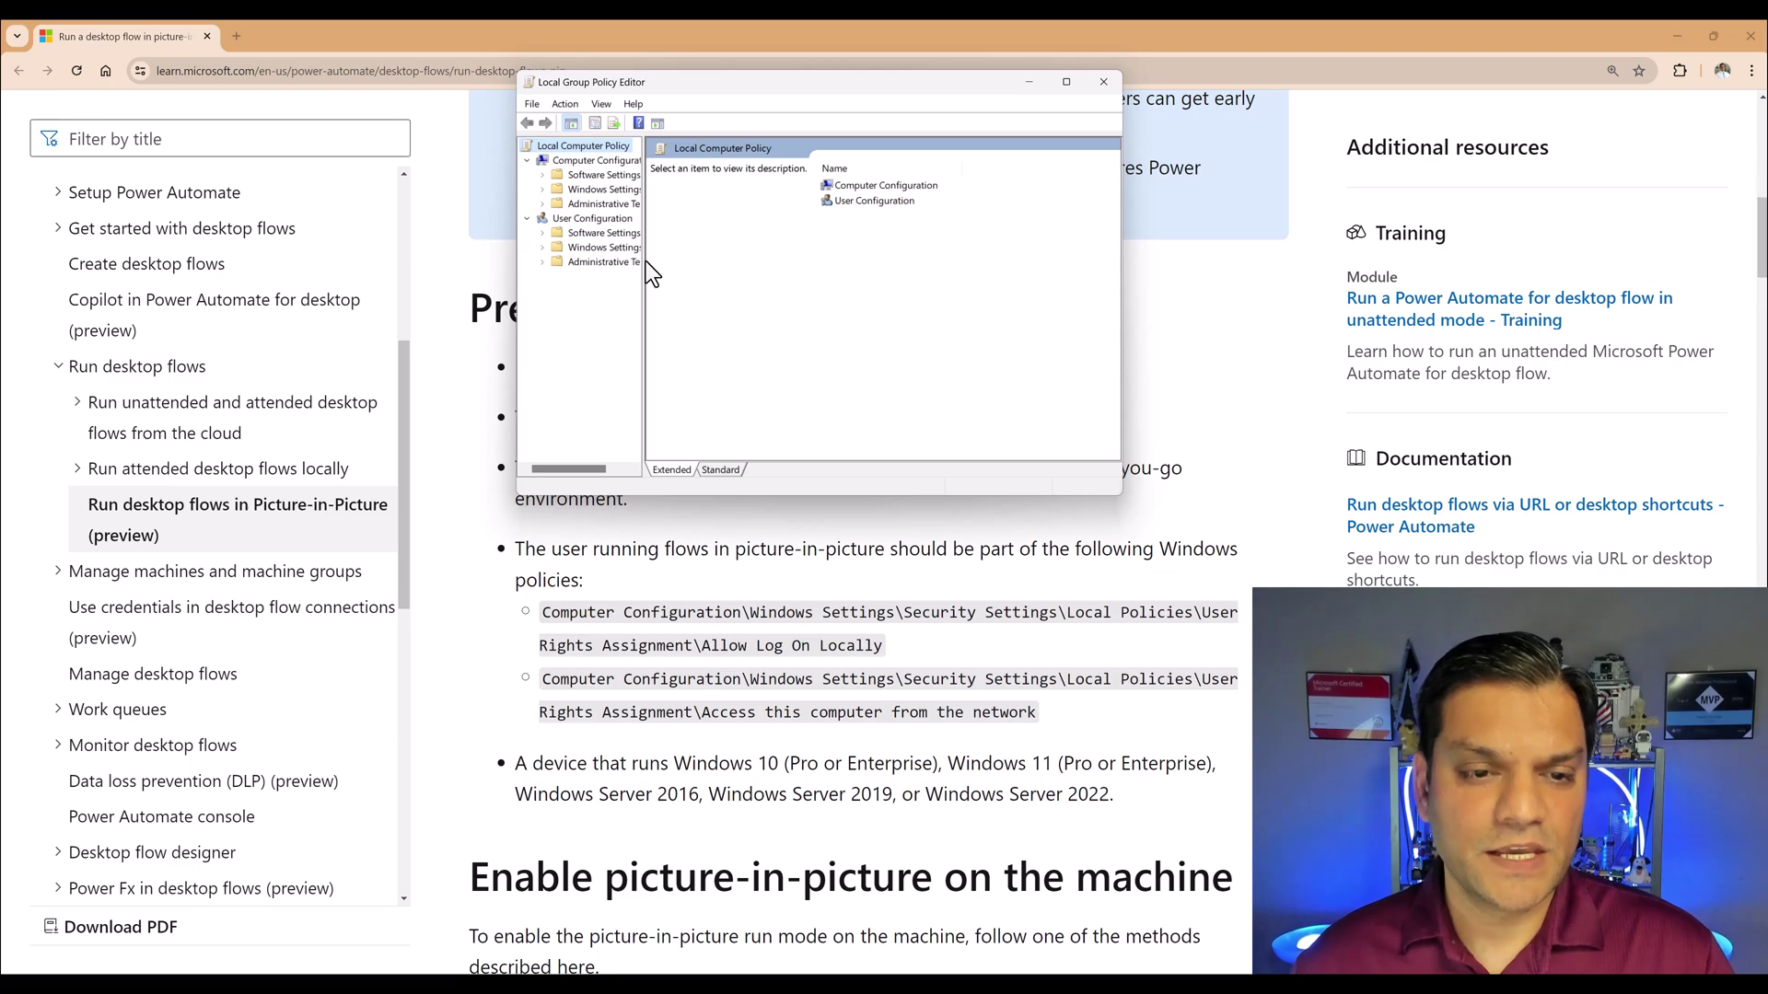
{"action": "left_click_drag", "start_coordinate": [643, 262], "coordinate": [835, 276]}
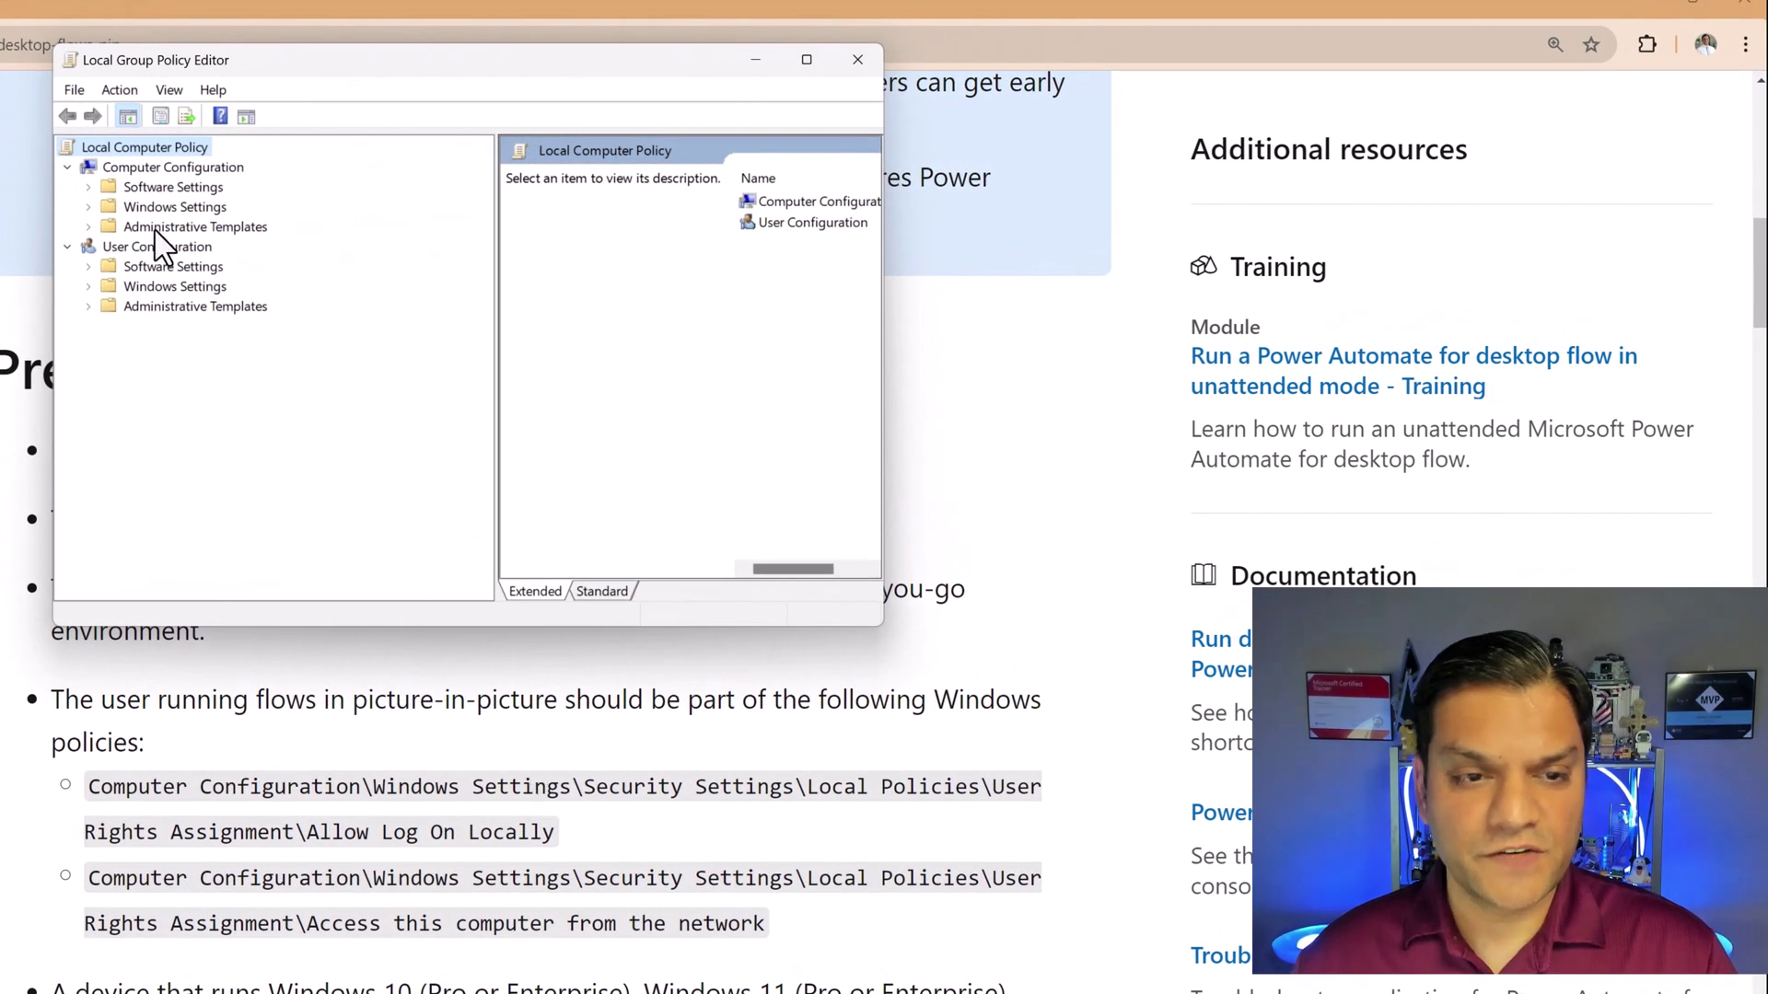
Expand Windows Settings > Security Settings > Local Policies down to User Rights Assignment
{"action": "left_click", "coordinate": [90, 207]}
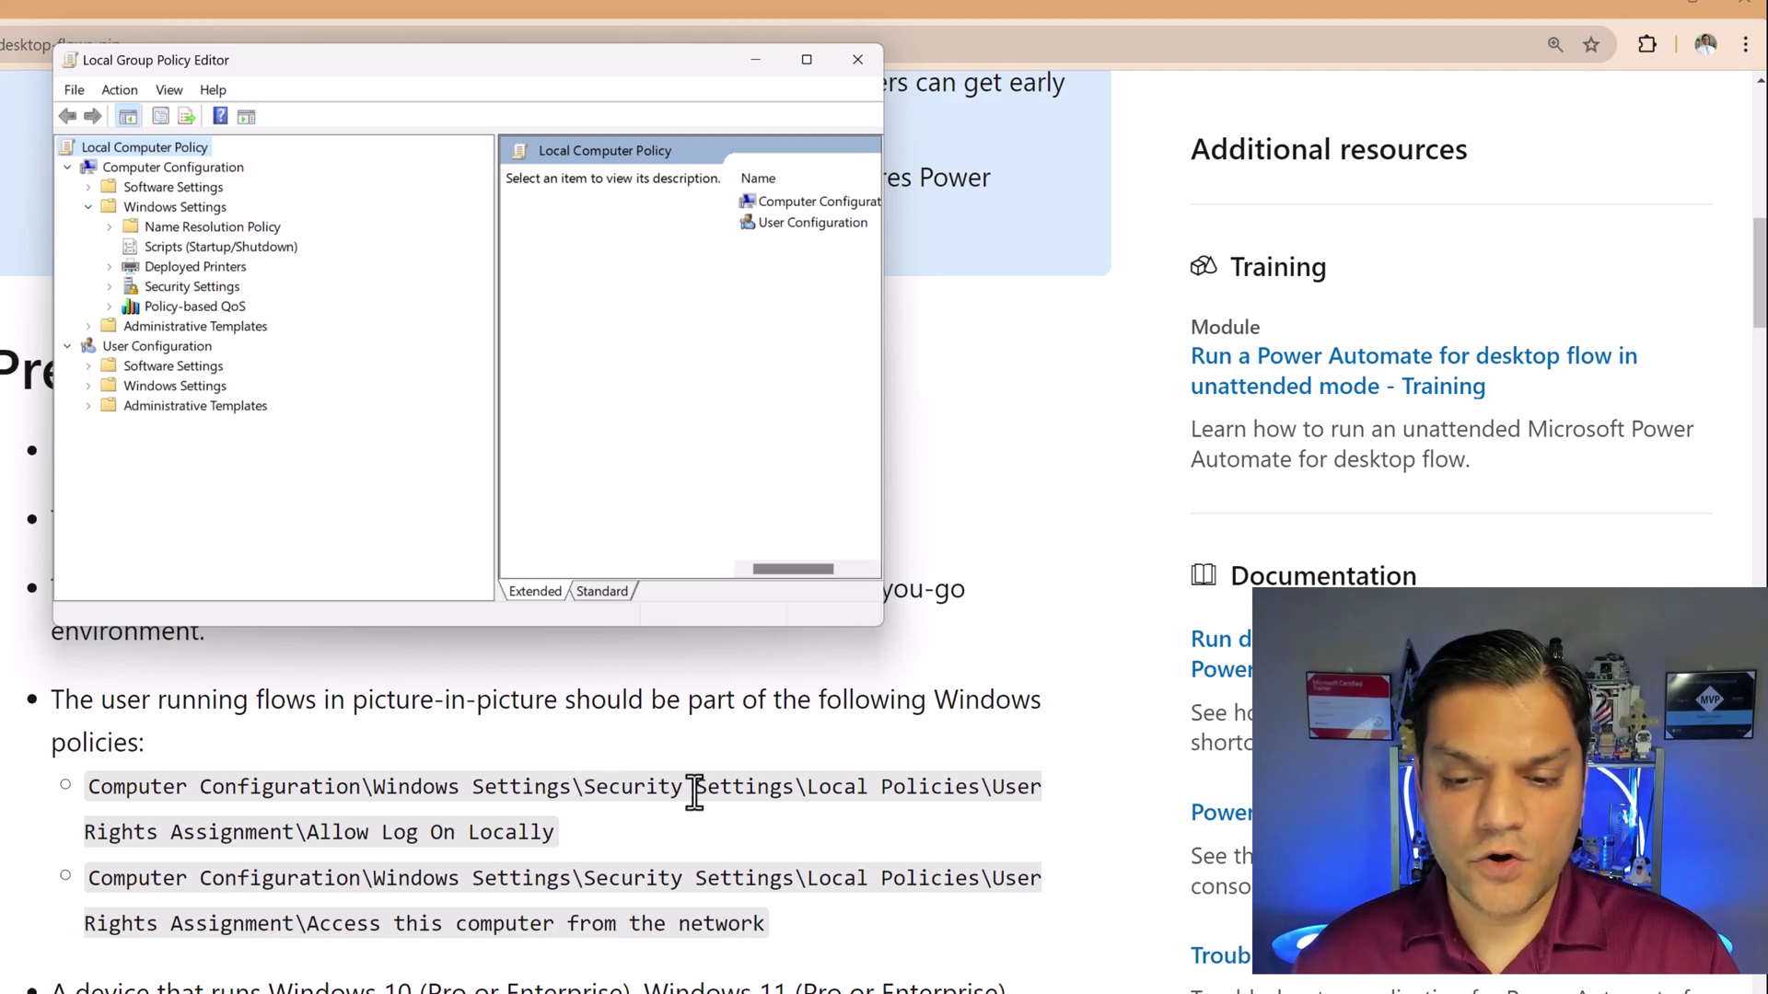
{"action": "left_click", "coordinate": [189, 287]}
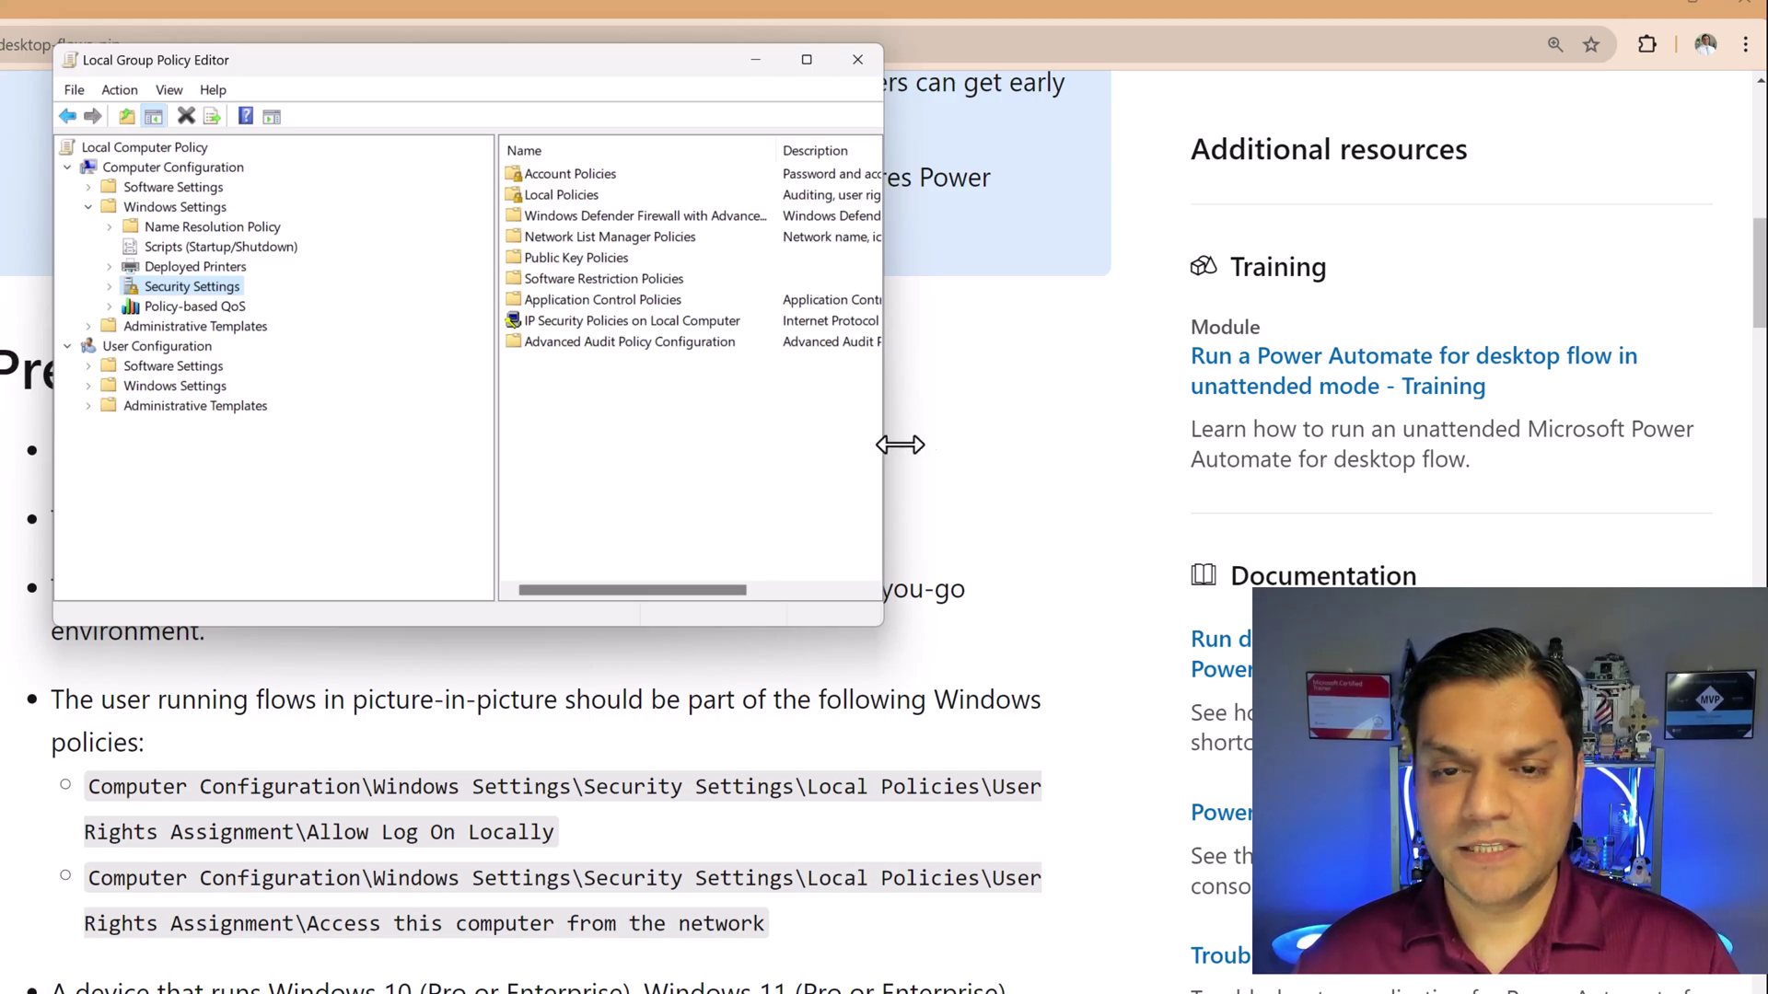
{"action": "left_click_drag", "start_coordinate": [899, 445], "coordinate": [1212, 433]}
{"action": "left_click", "coordinate": [560, 177]}
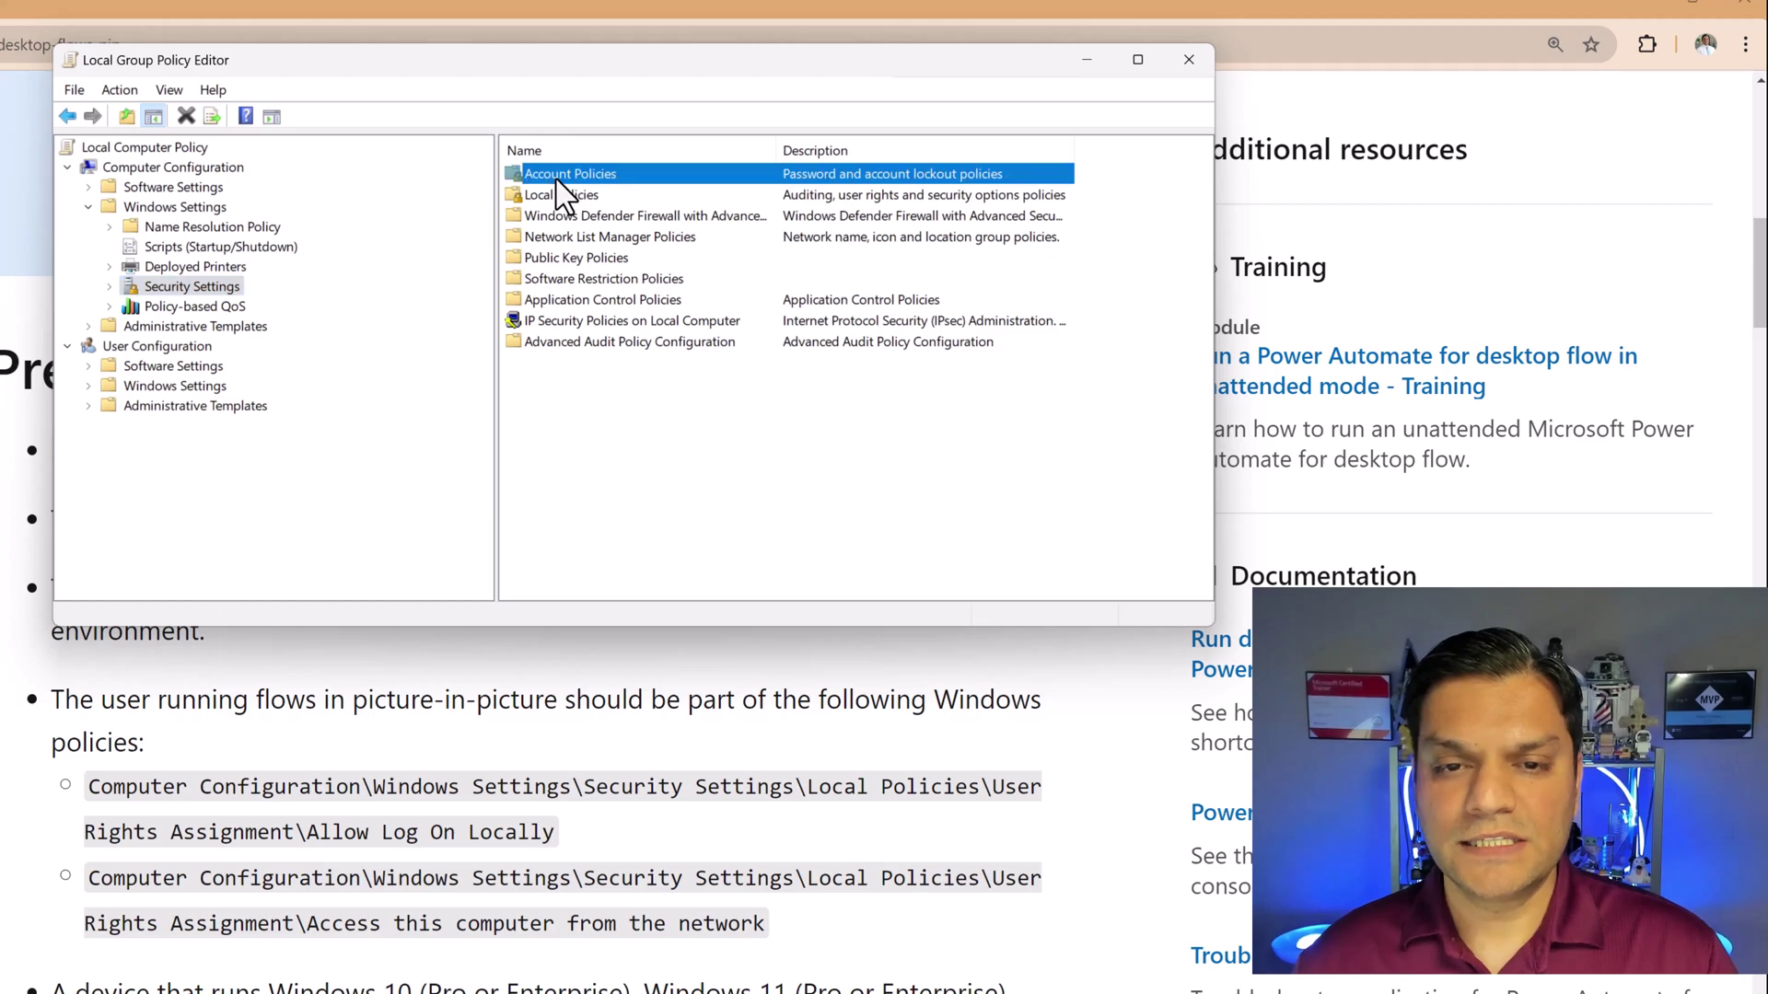
{"action": "double_click", "coordinate": [558, 177]}
{"action": "left_click", "coordinate": [199, 328]}
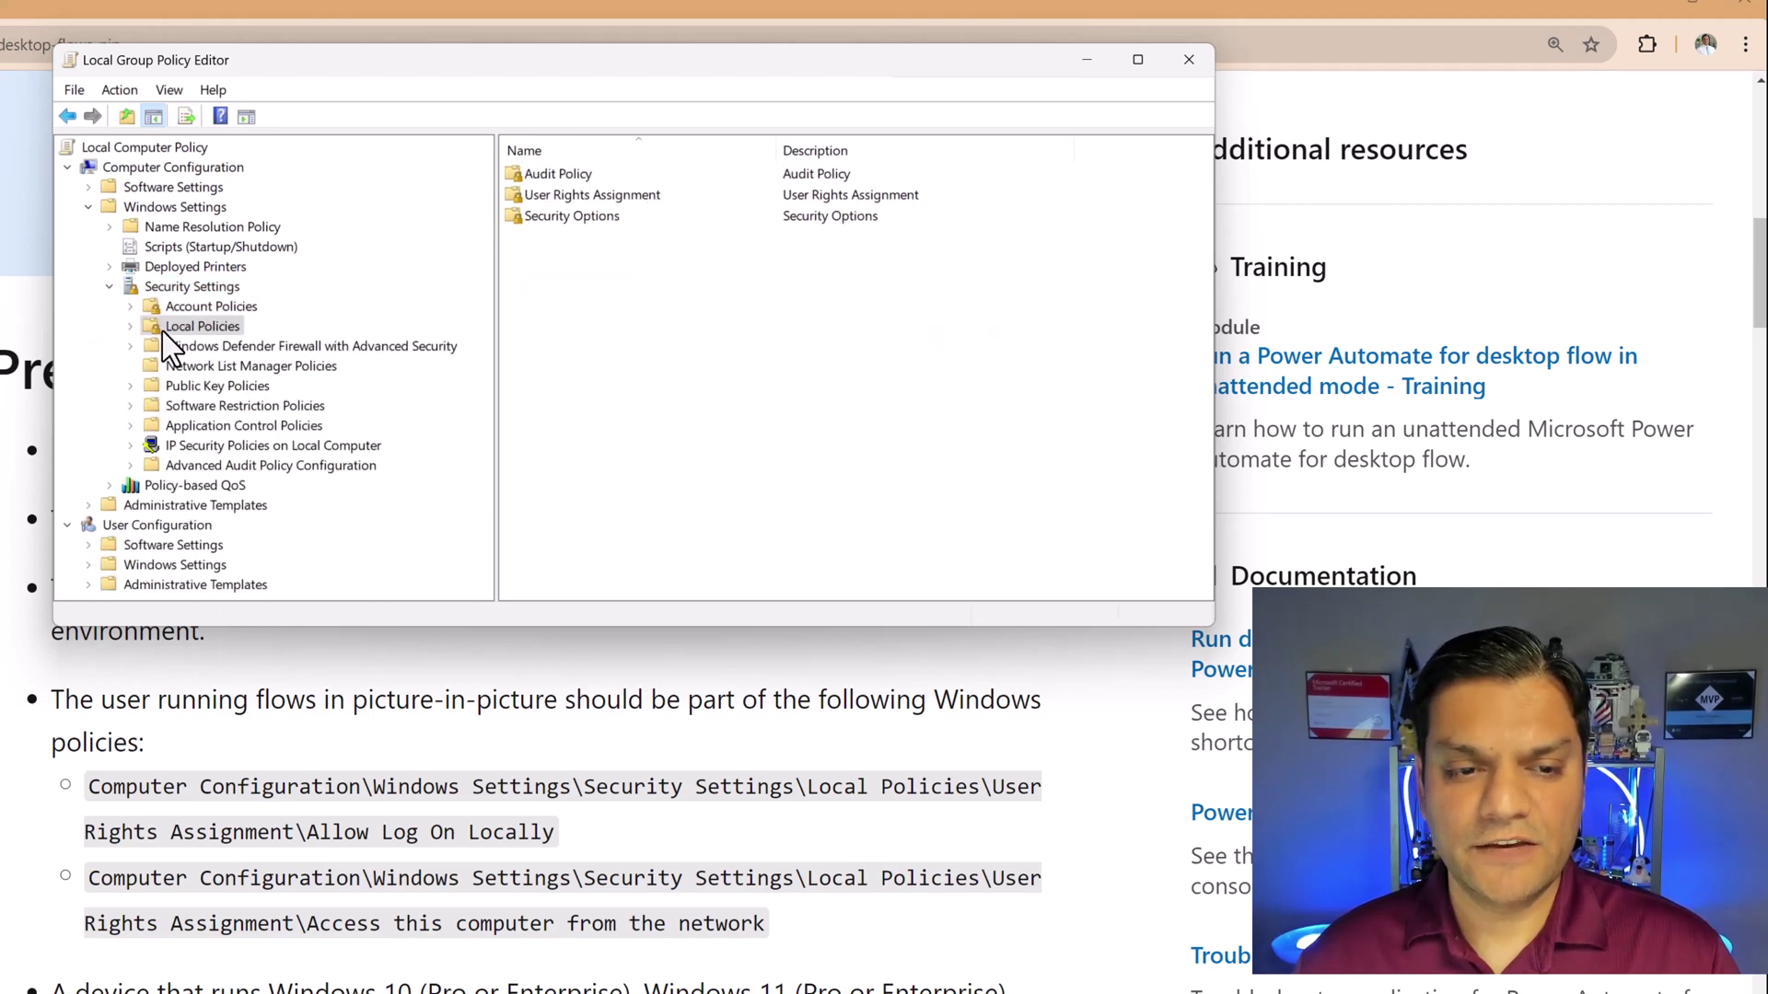
{"action": "left_click", "coordinate": [130, 328]}
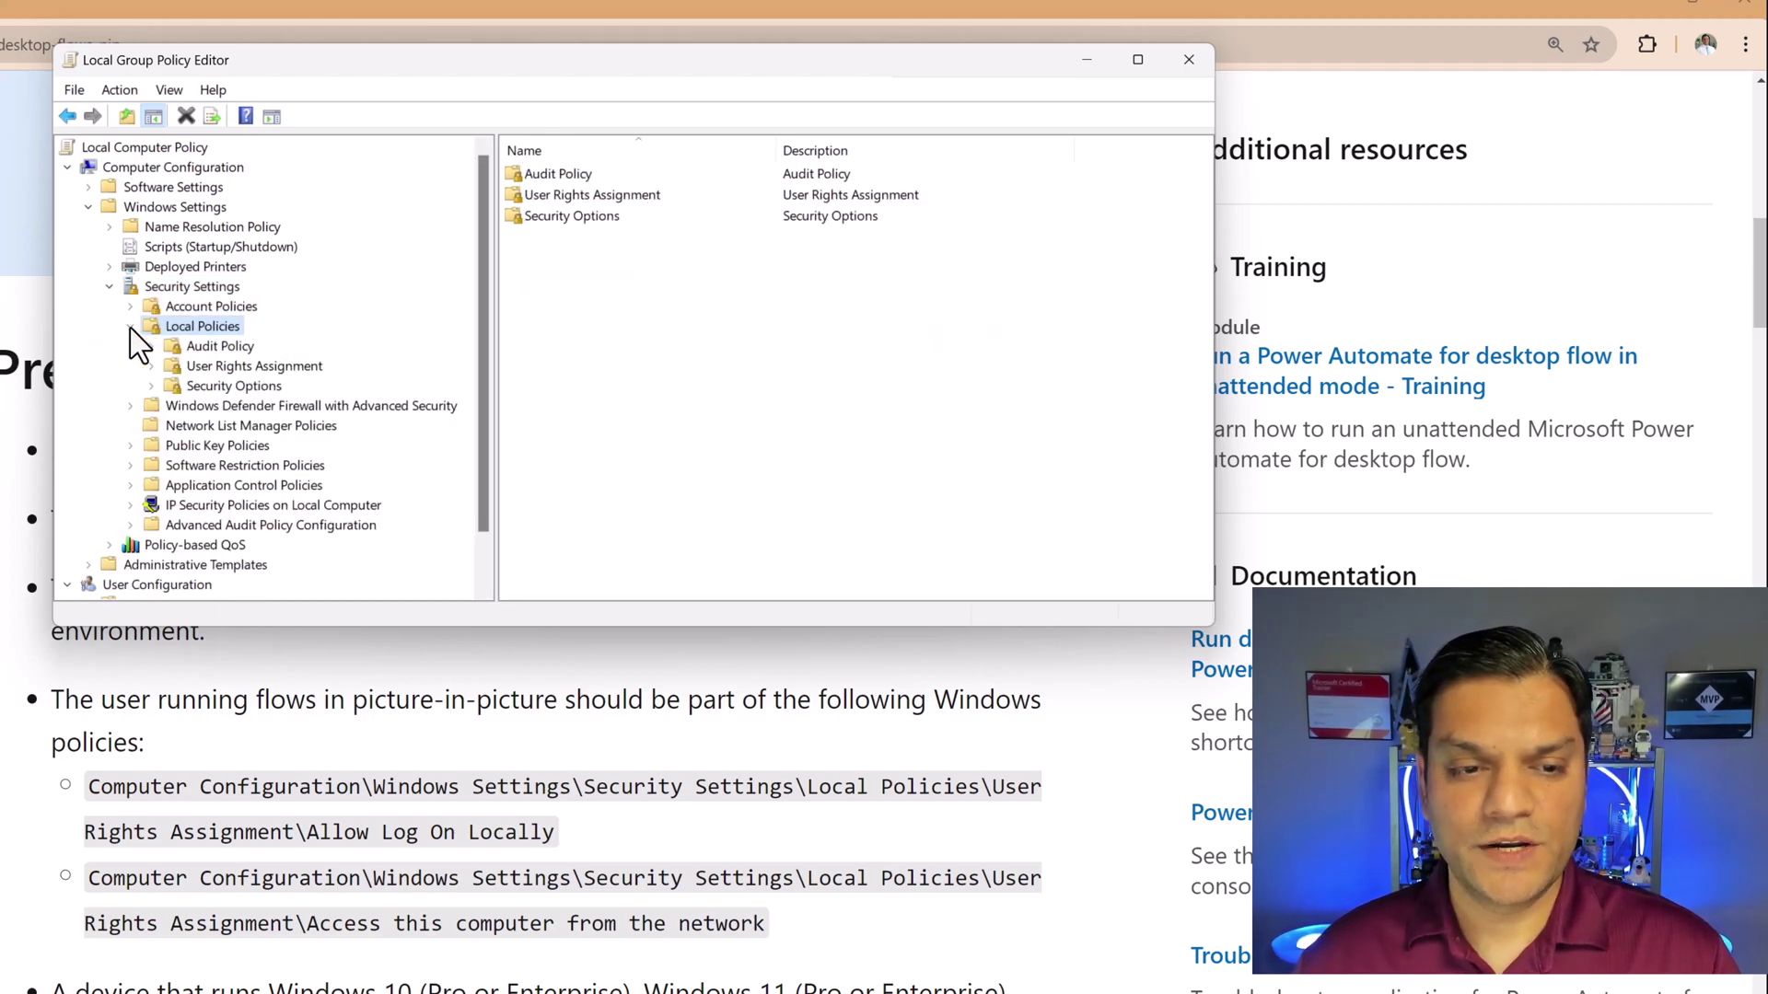
{"action": "left_click", "coordinate": [211, 368]}
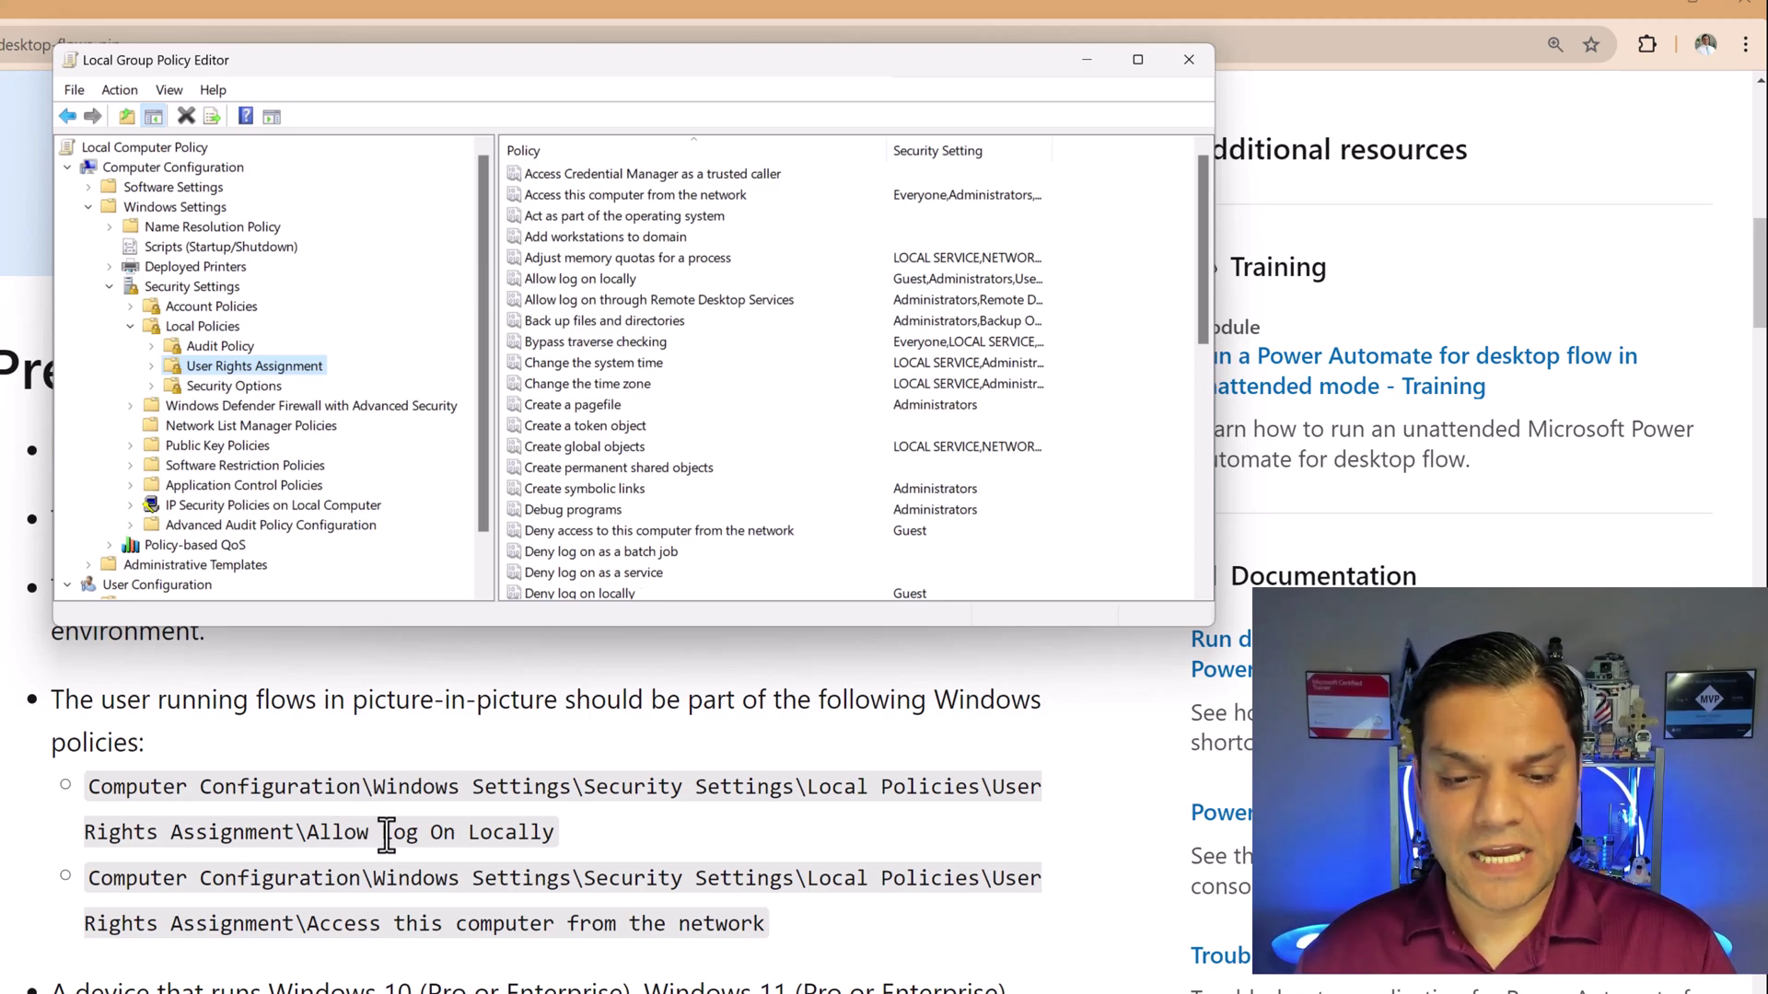
{"action": "double_click", "coordinate": [582, 280]}
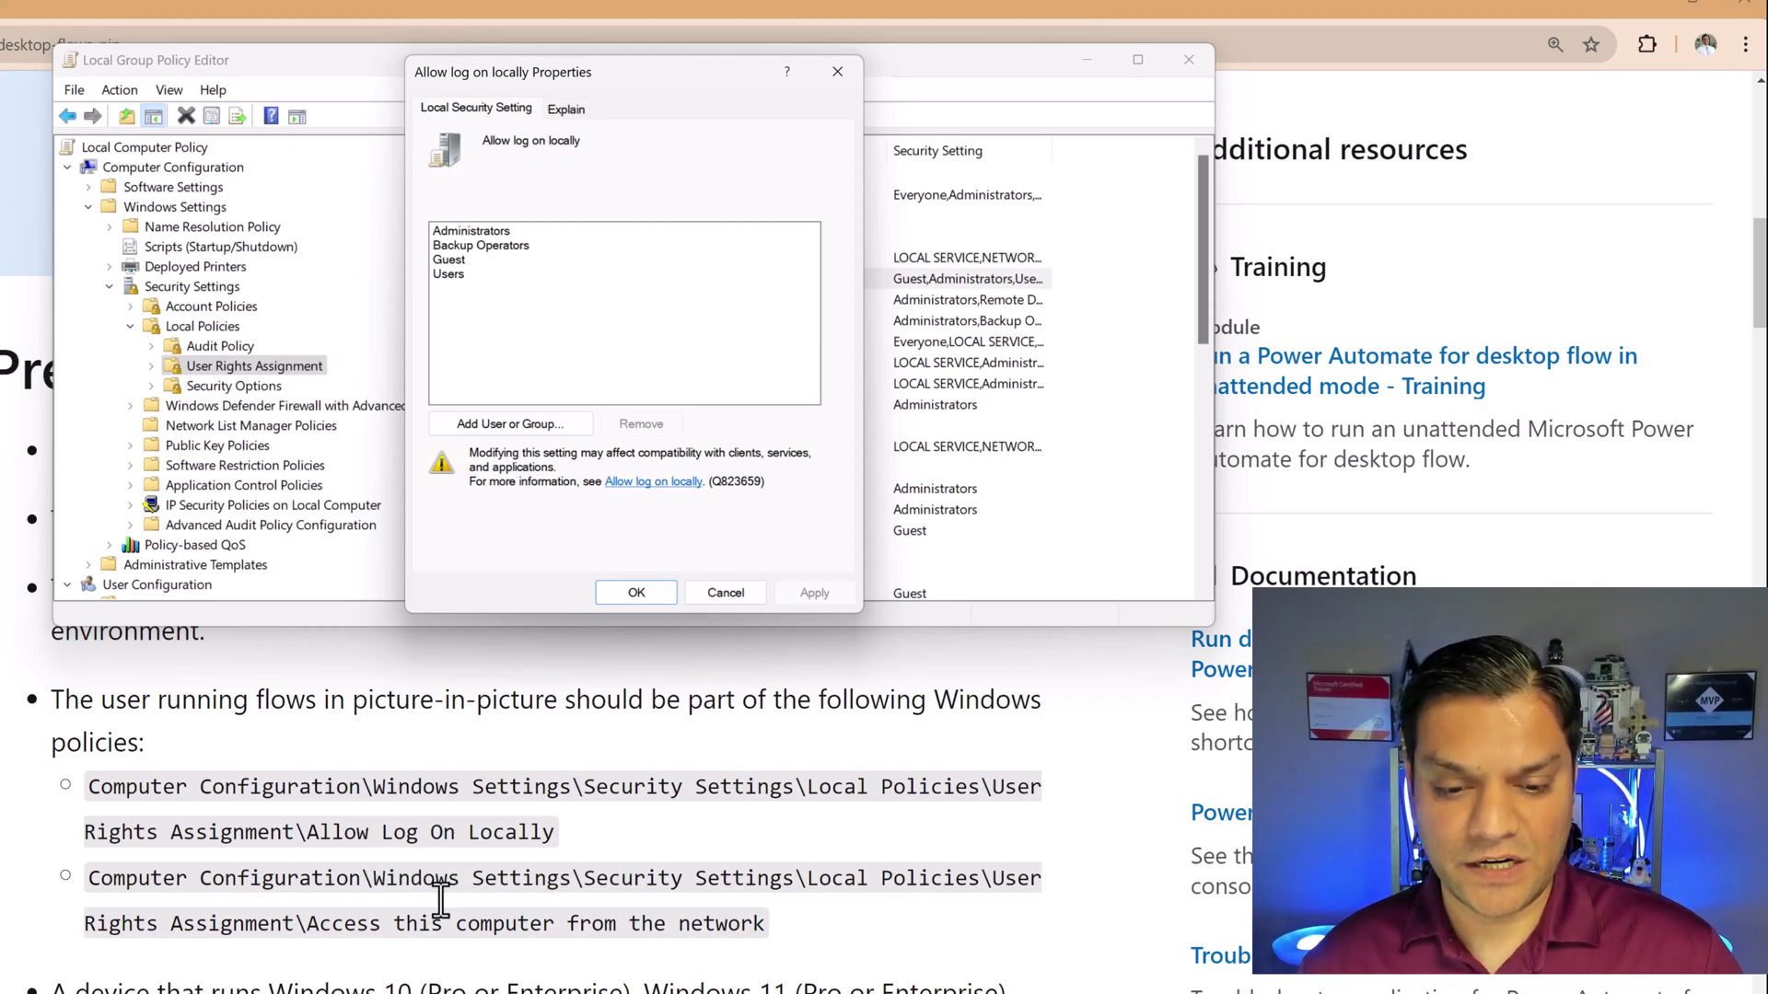
{"action": "left_click", "coordinate": [723, 593]}
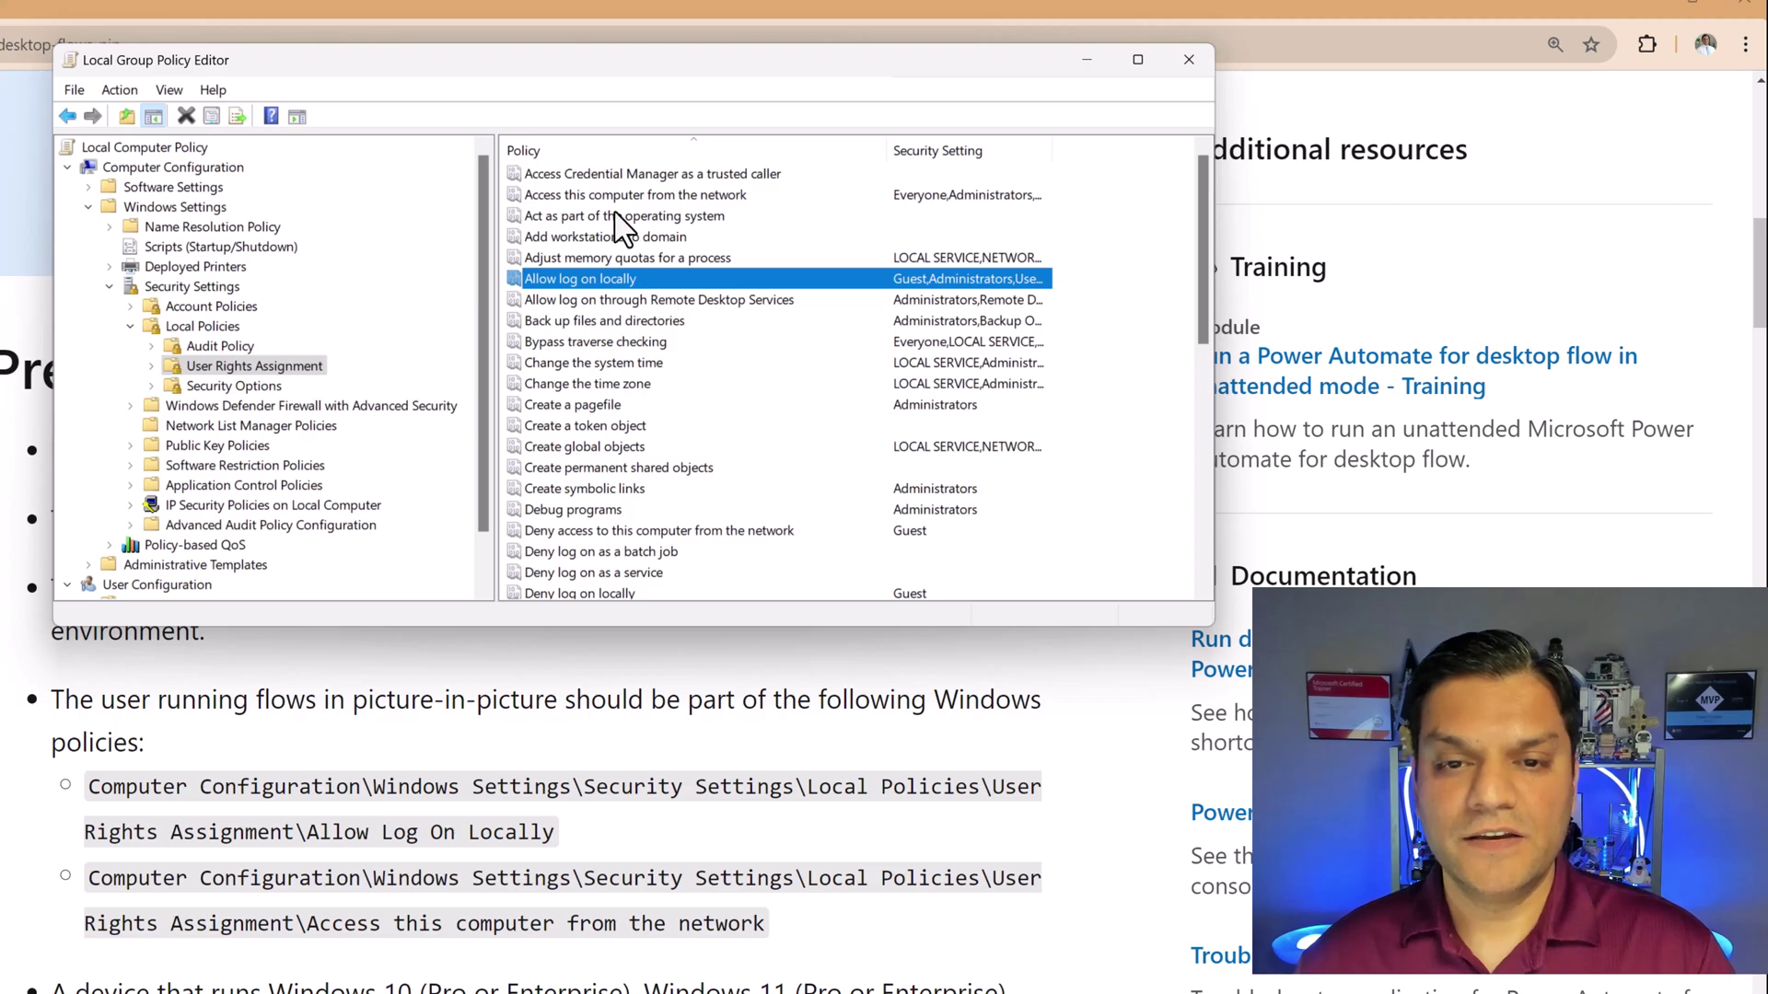
{"action": "double_click", "coordinate": [568, 196]}
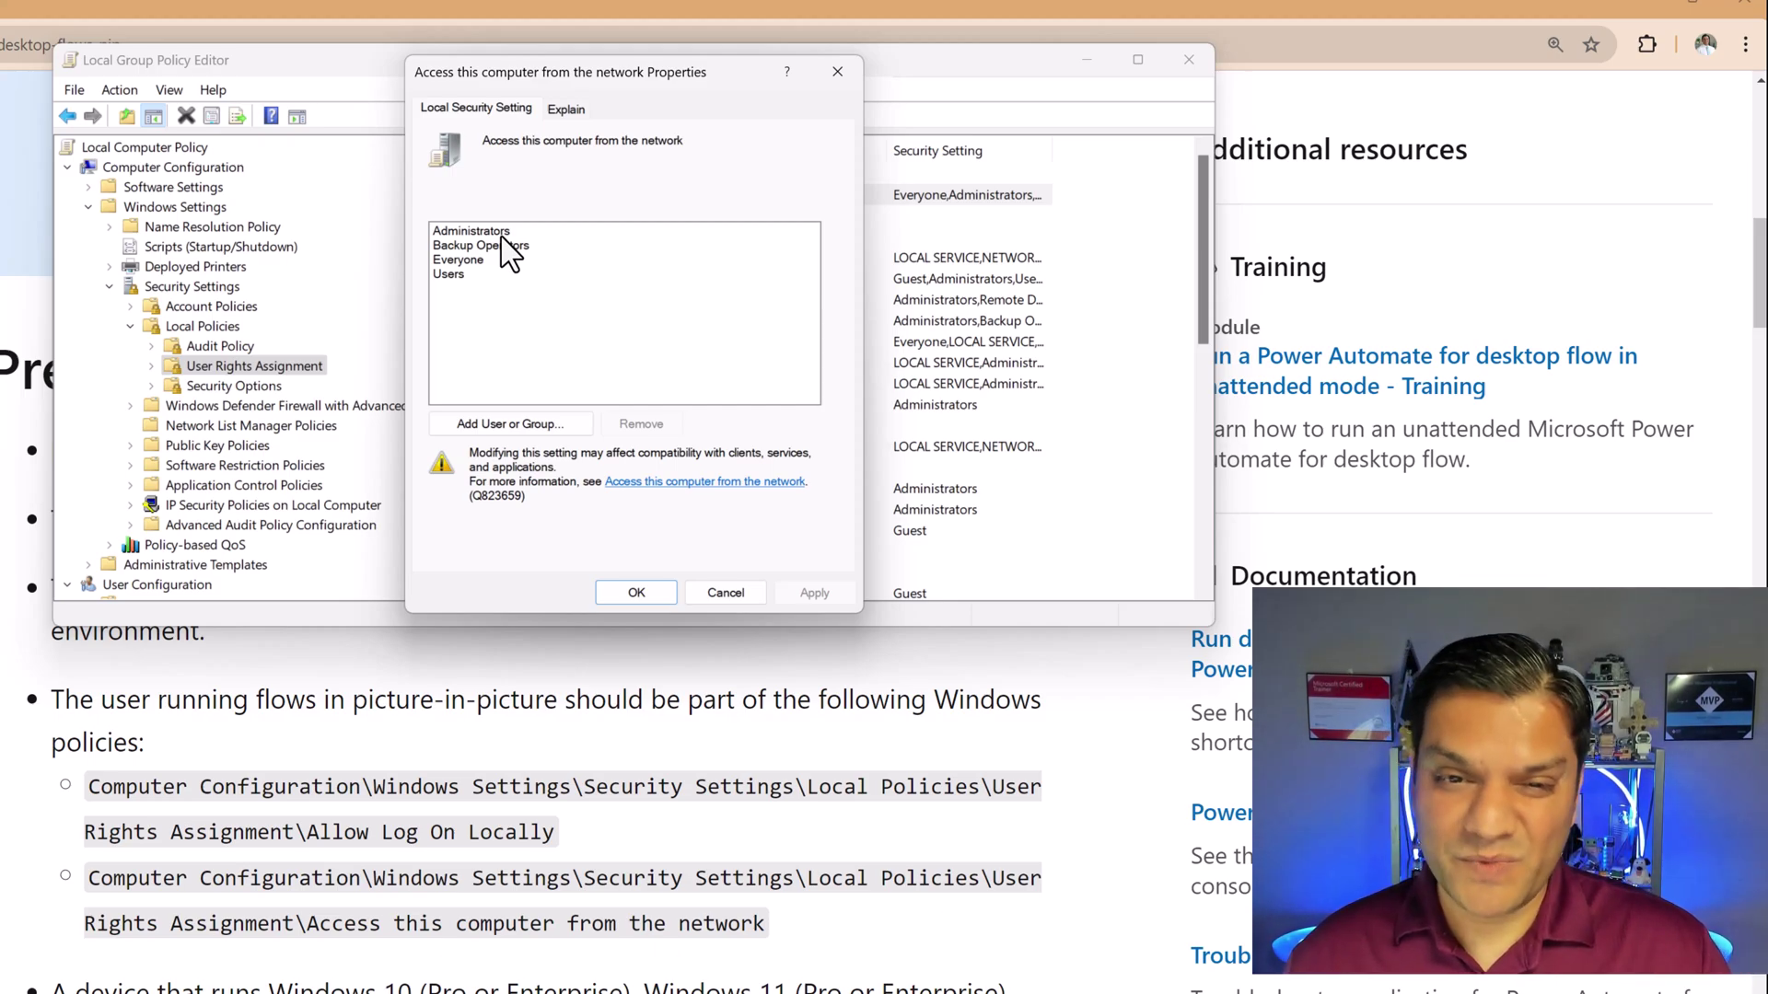
{"action": "left_click", "coordinate": [724, 592]}
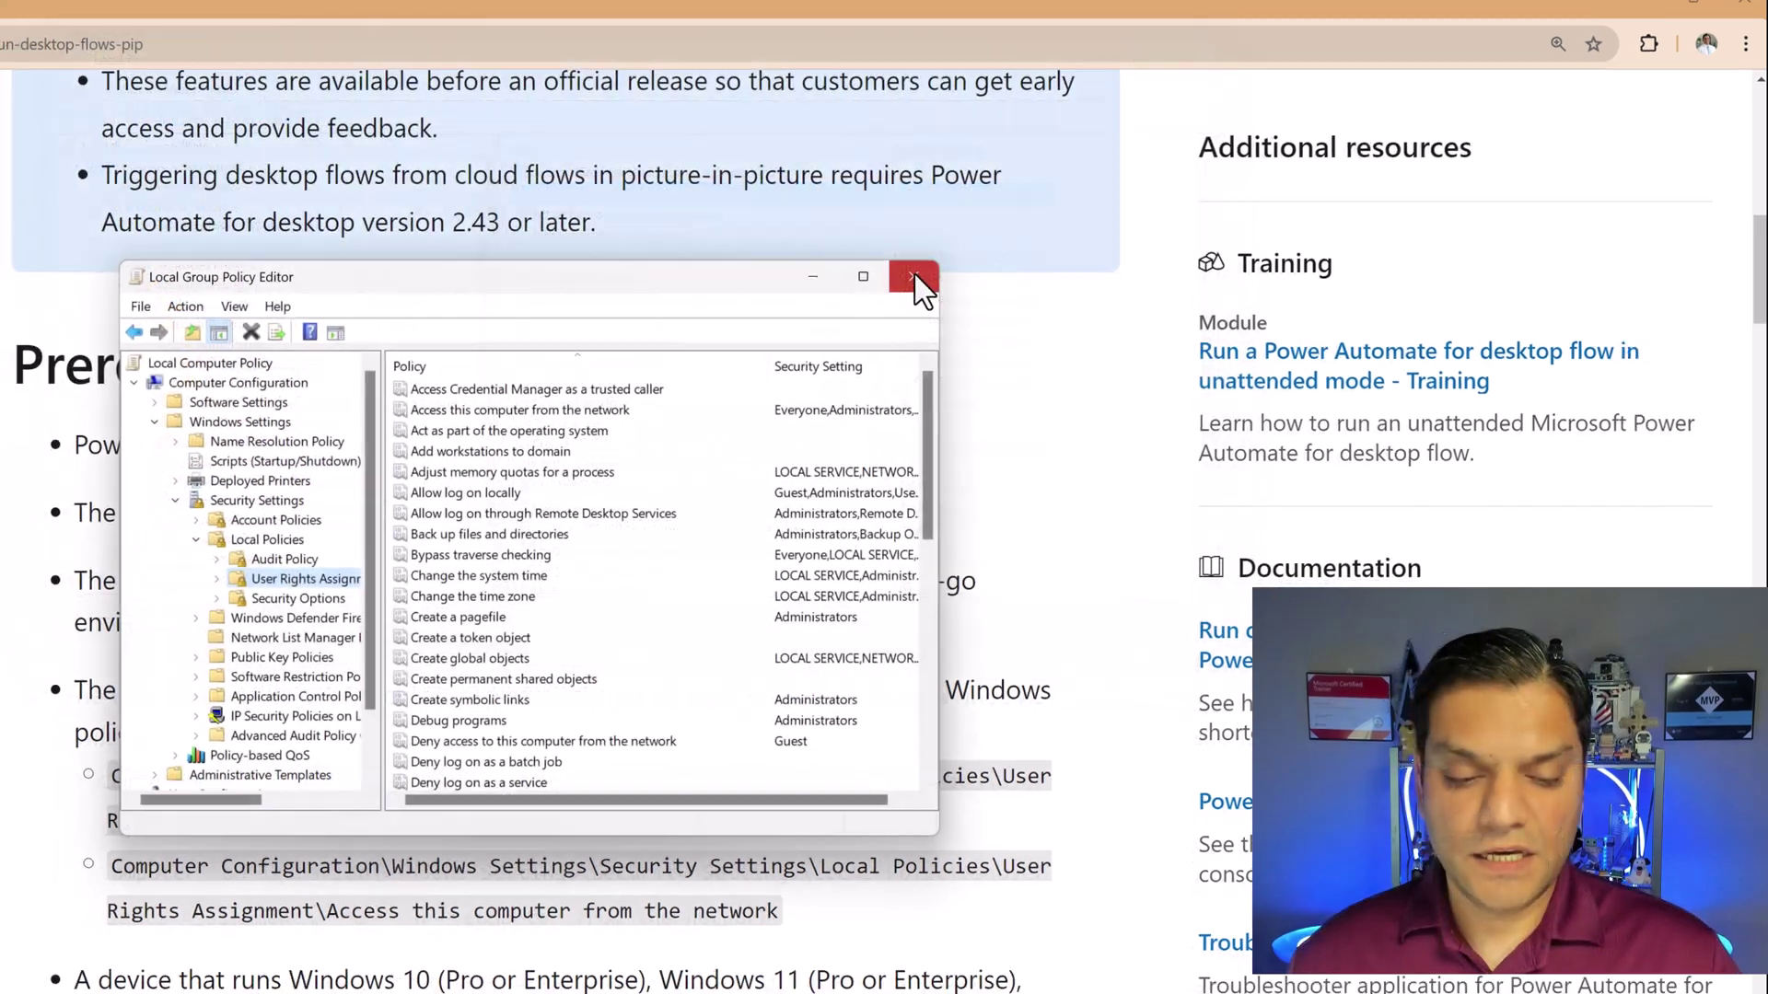
Close the policy editor and scroll the article to the 'Enable picture-in-picture on the machine' table
{"action": "left_click", "coordinate": [913, 276]}
{"action": "scroll", "coordinate": [797, 679], "scroll_direction": "down", "scroll_amount": 7}
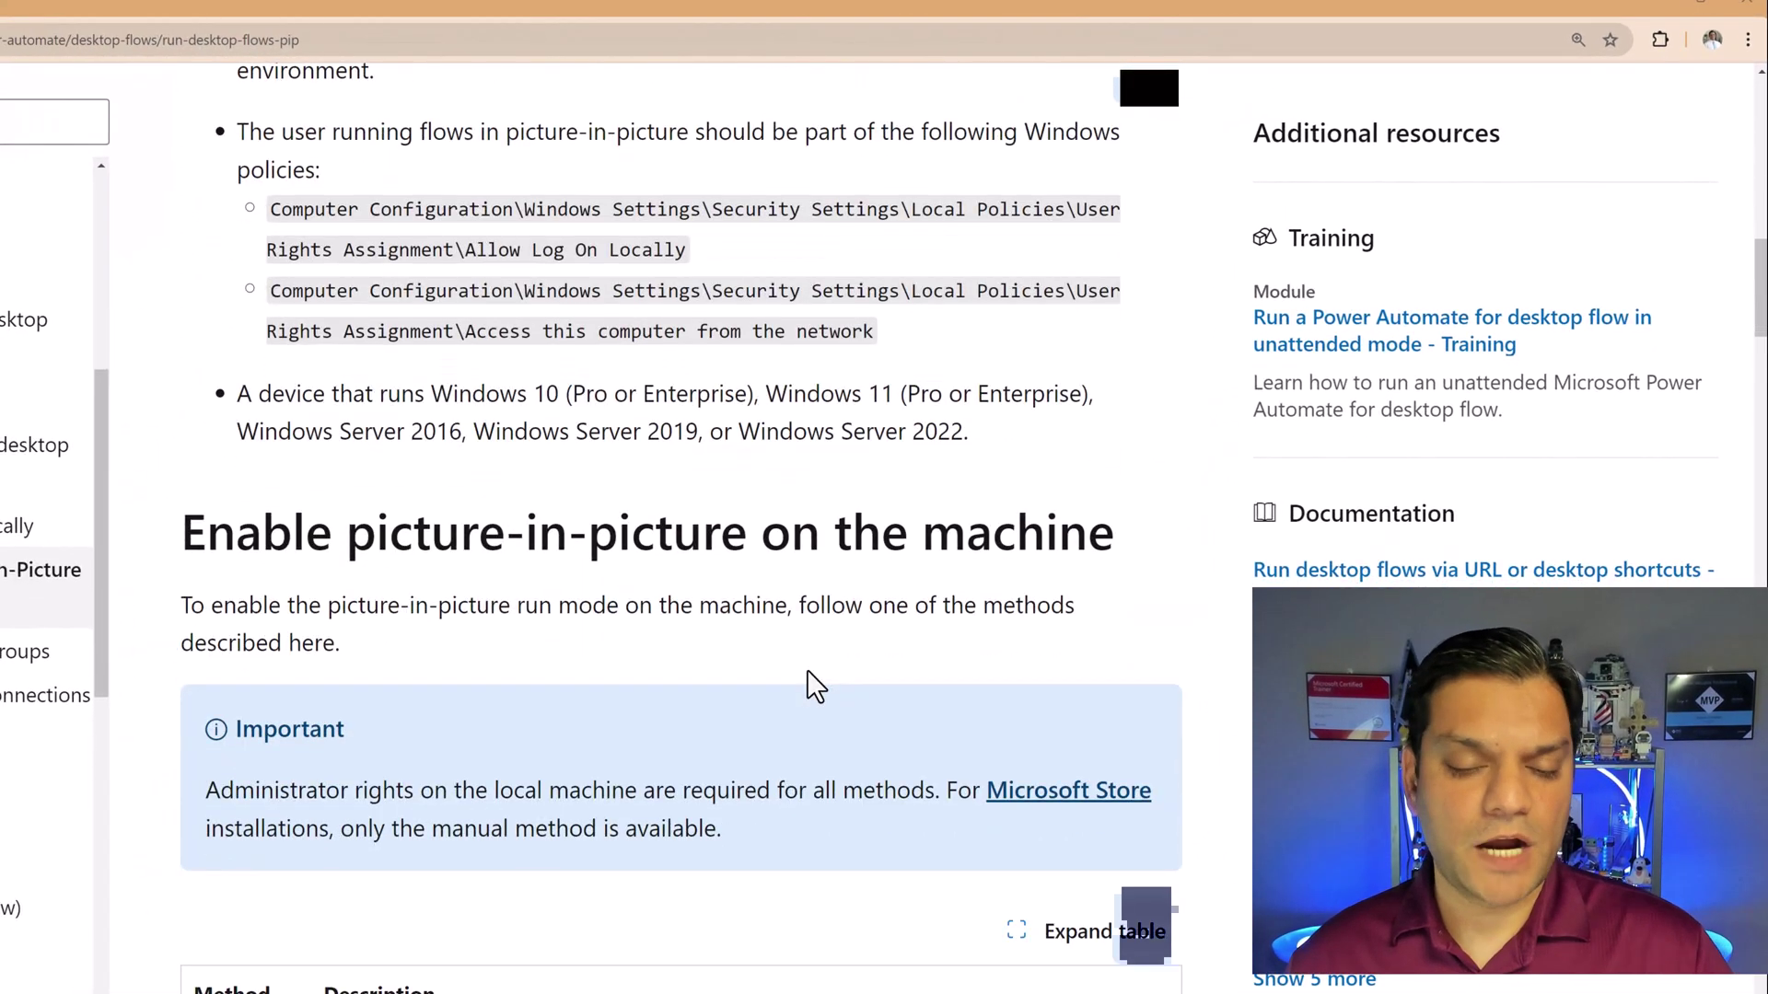
{"action": "scroll", "coordinate": [807, 672], "scroll_direction": "down", "scroll_amount": 2}
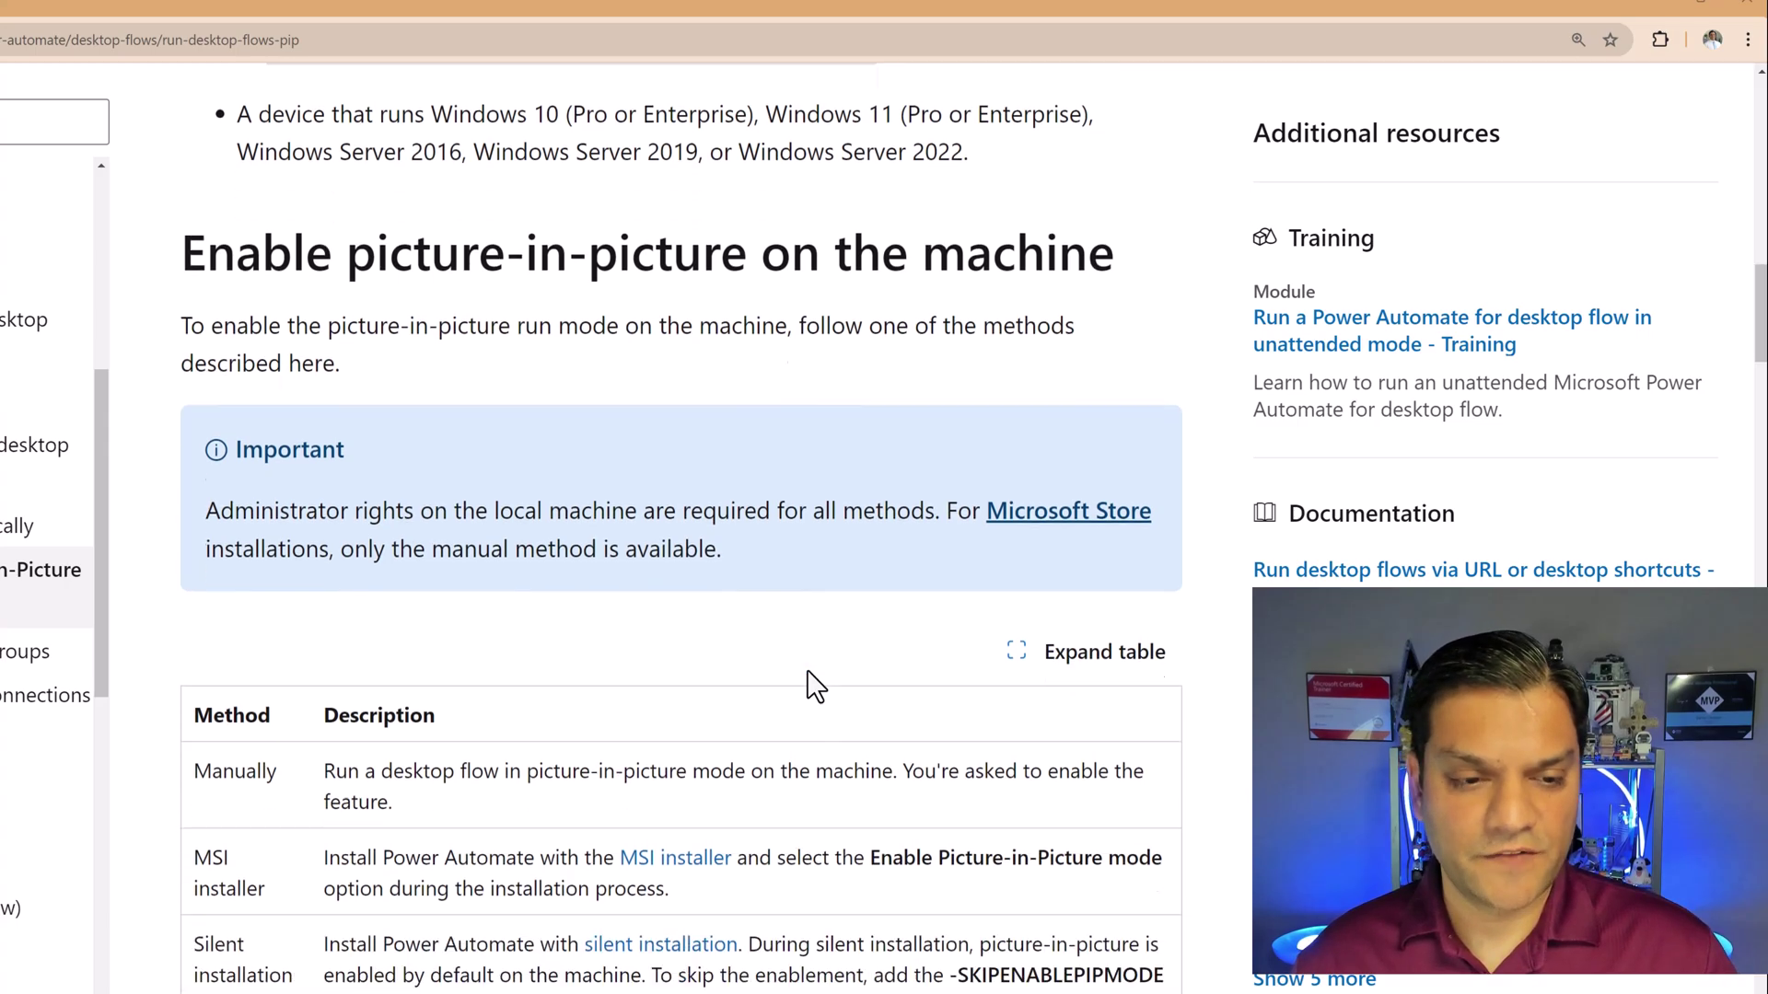
{"action": "scroll", "coordinate": [808, 683], "scroll_direction": "down", "scroll_amount": 1}
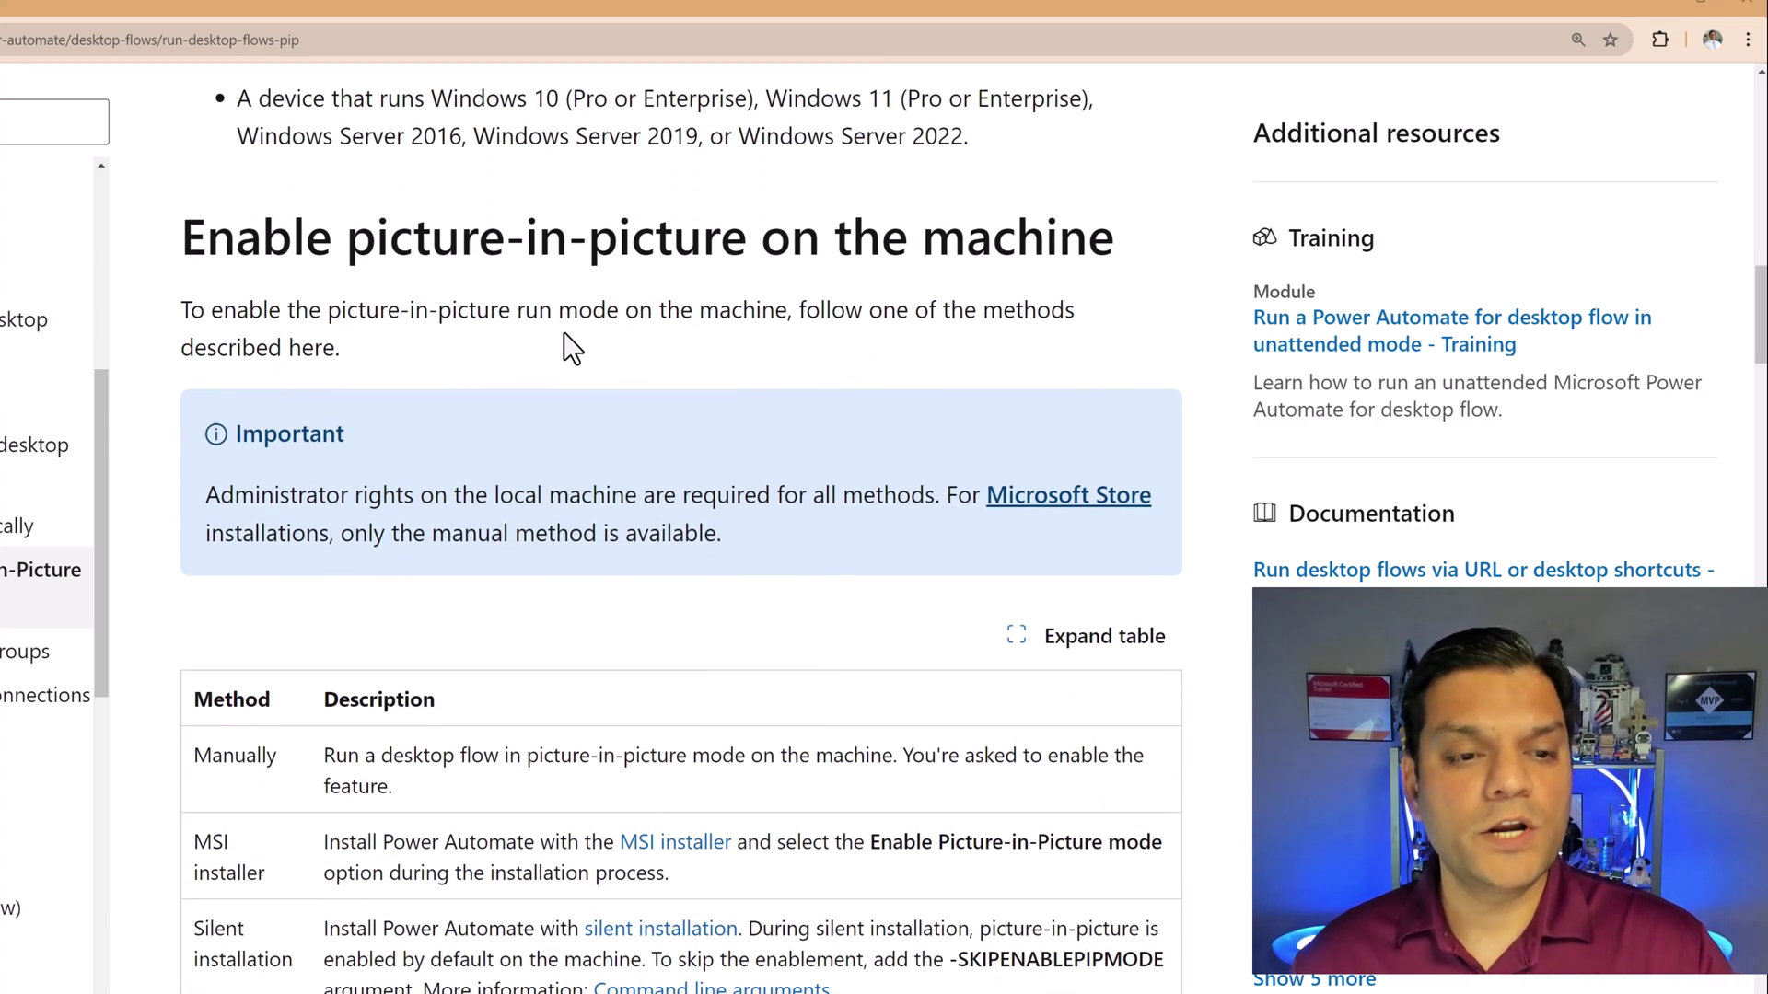
{"action": "scroll", "coordinate": [409, 609], "scroll_direction": "down", "scroll_amount": 3}
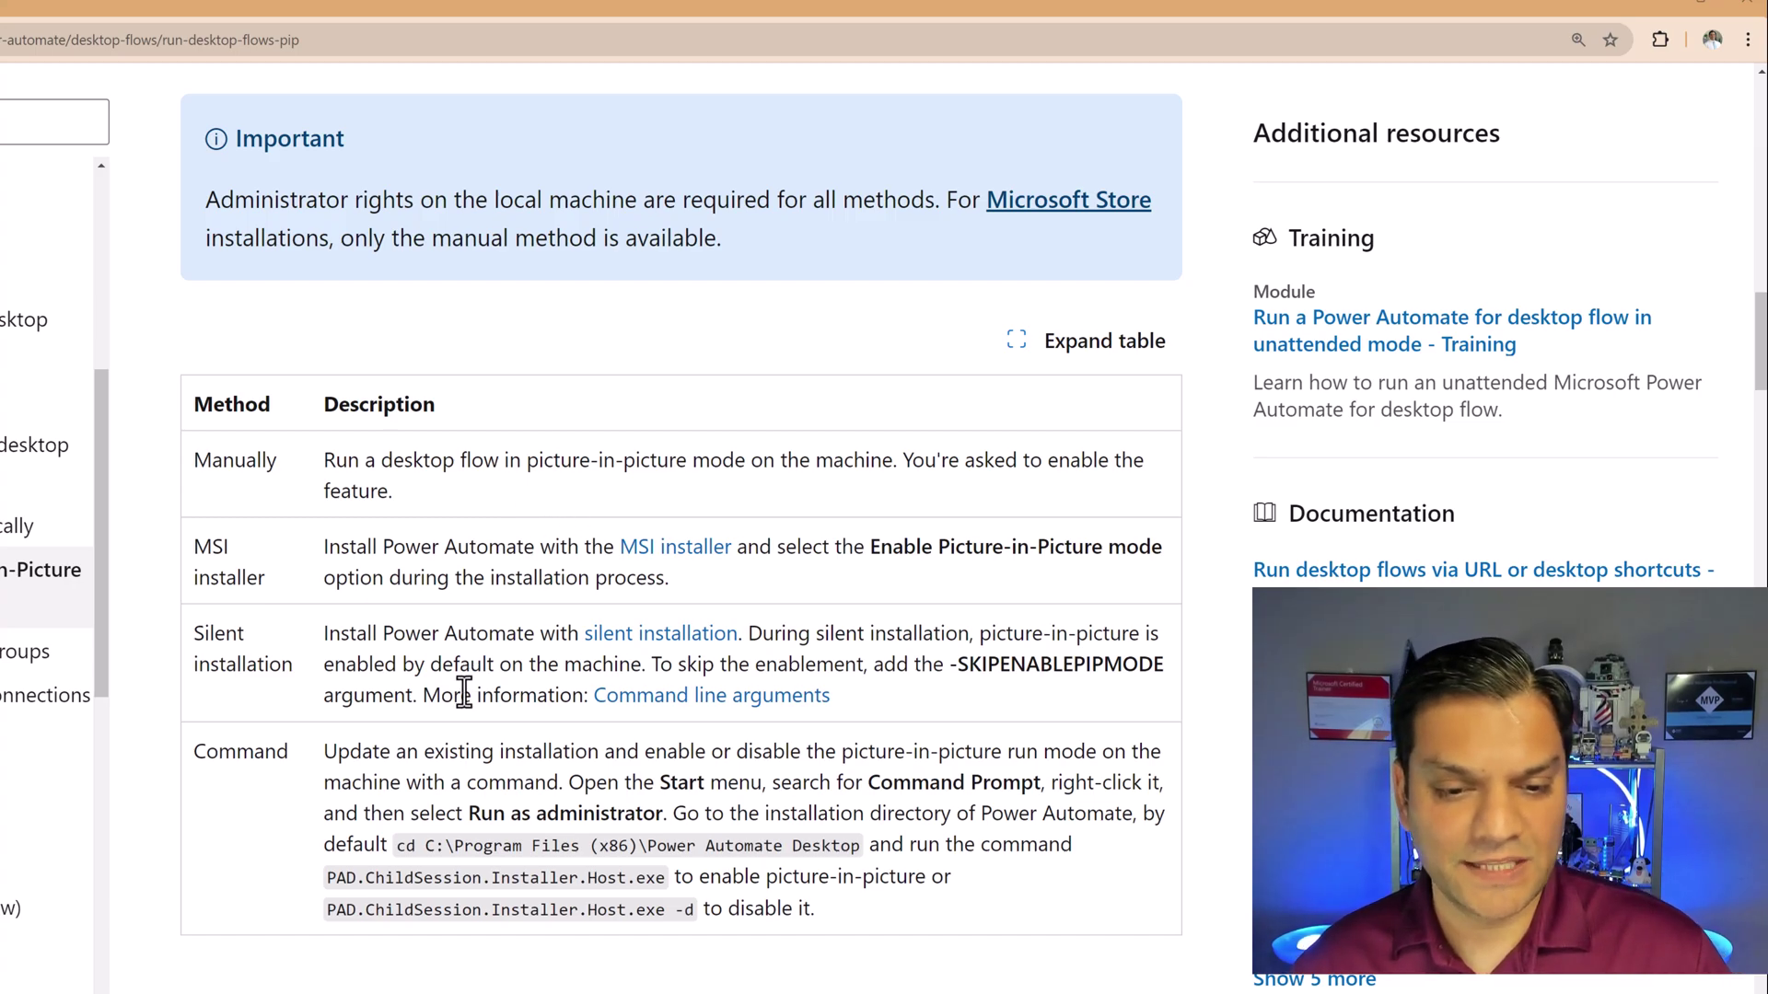
{"action": "scroll", "coordinate": [463, 692], "scroll_direction": "down", "scroll_amount": 2}
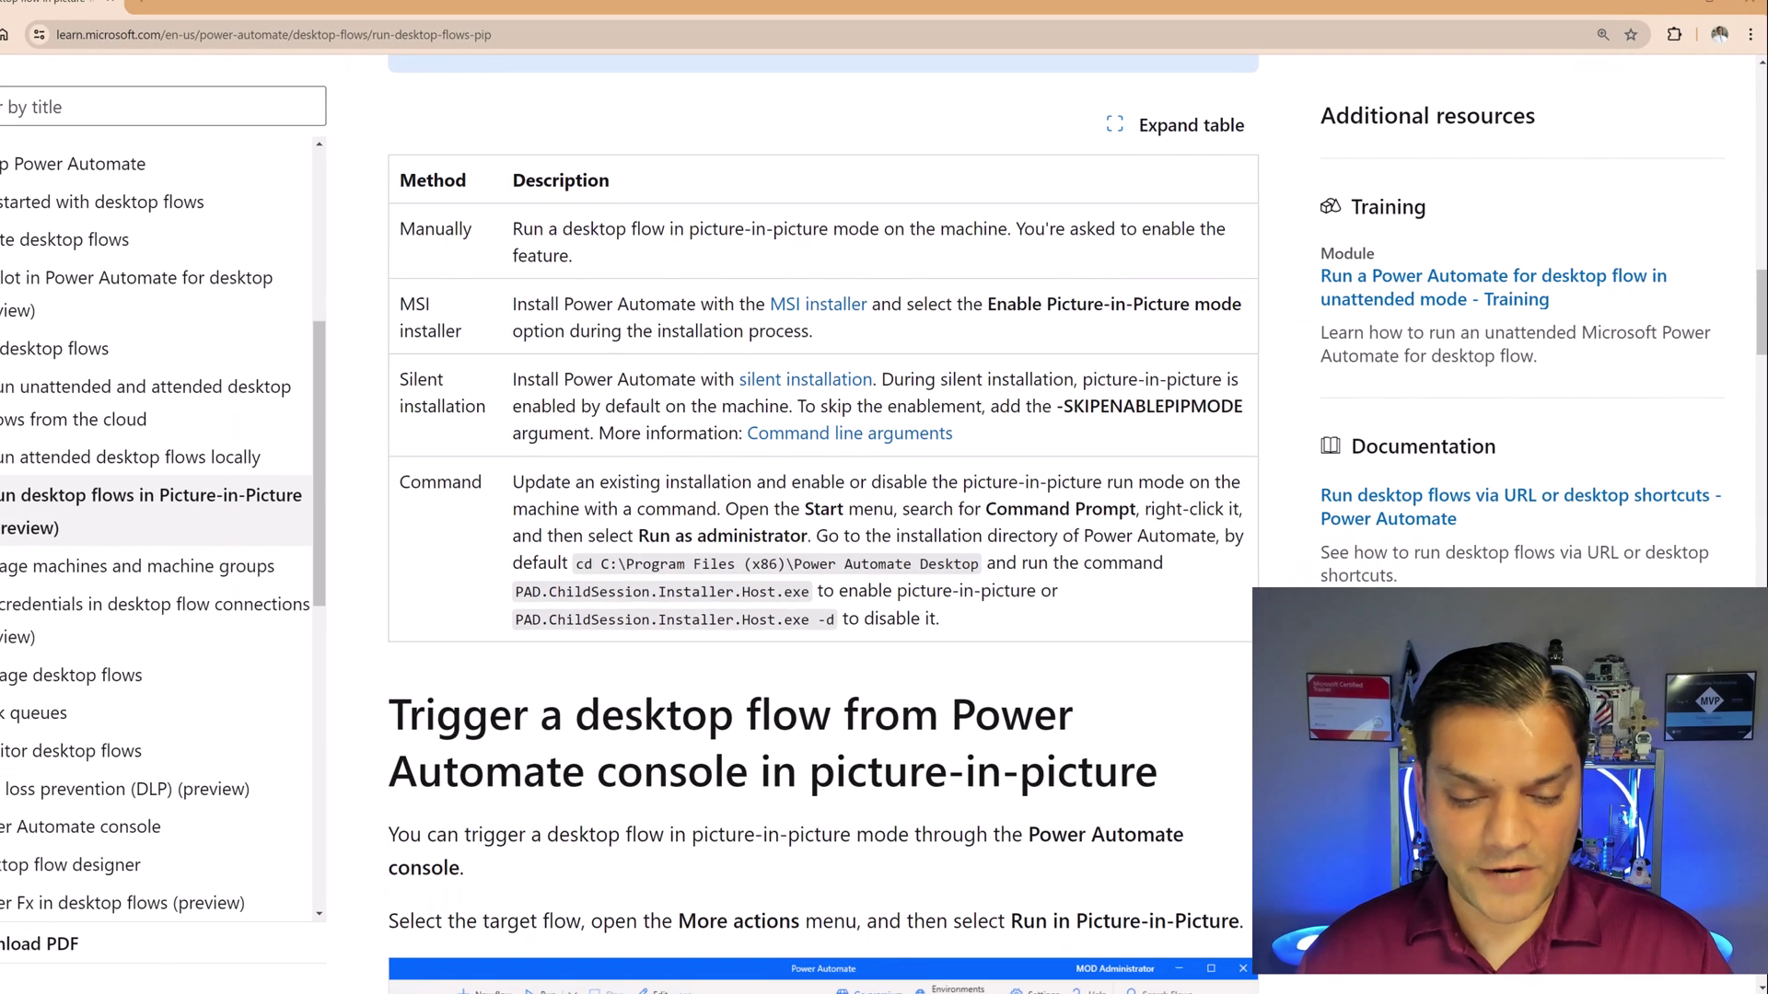
Launch Command Prompt as administrator and move it beside the docs
{"action": "key", "text": "super"}
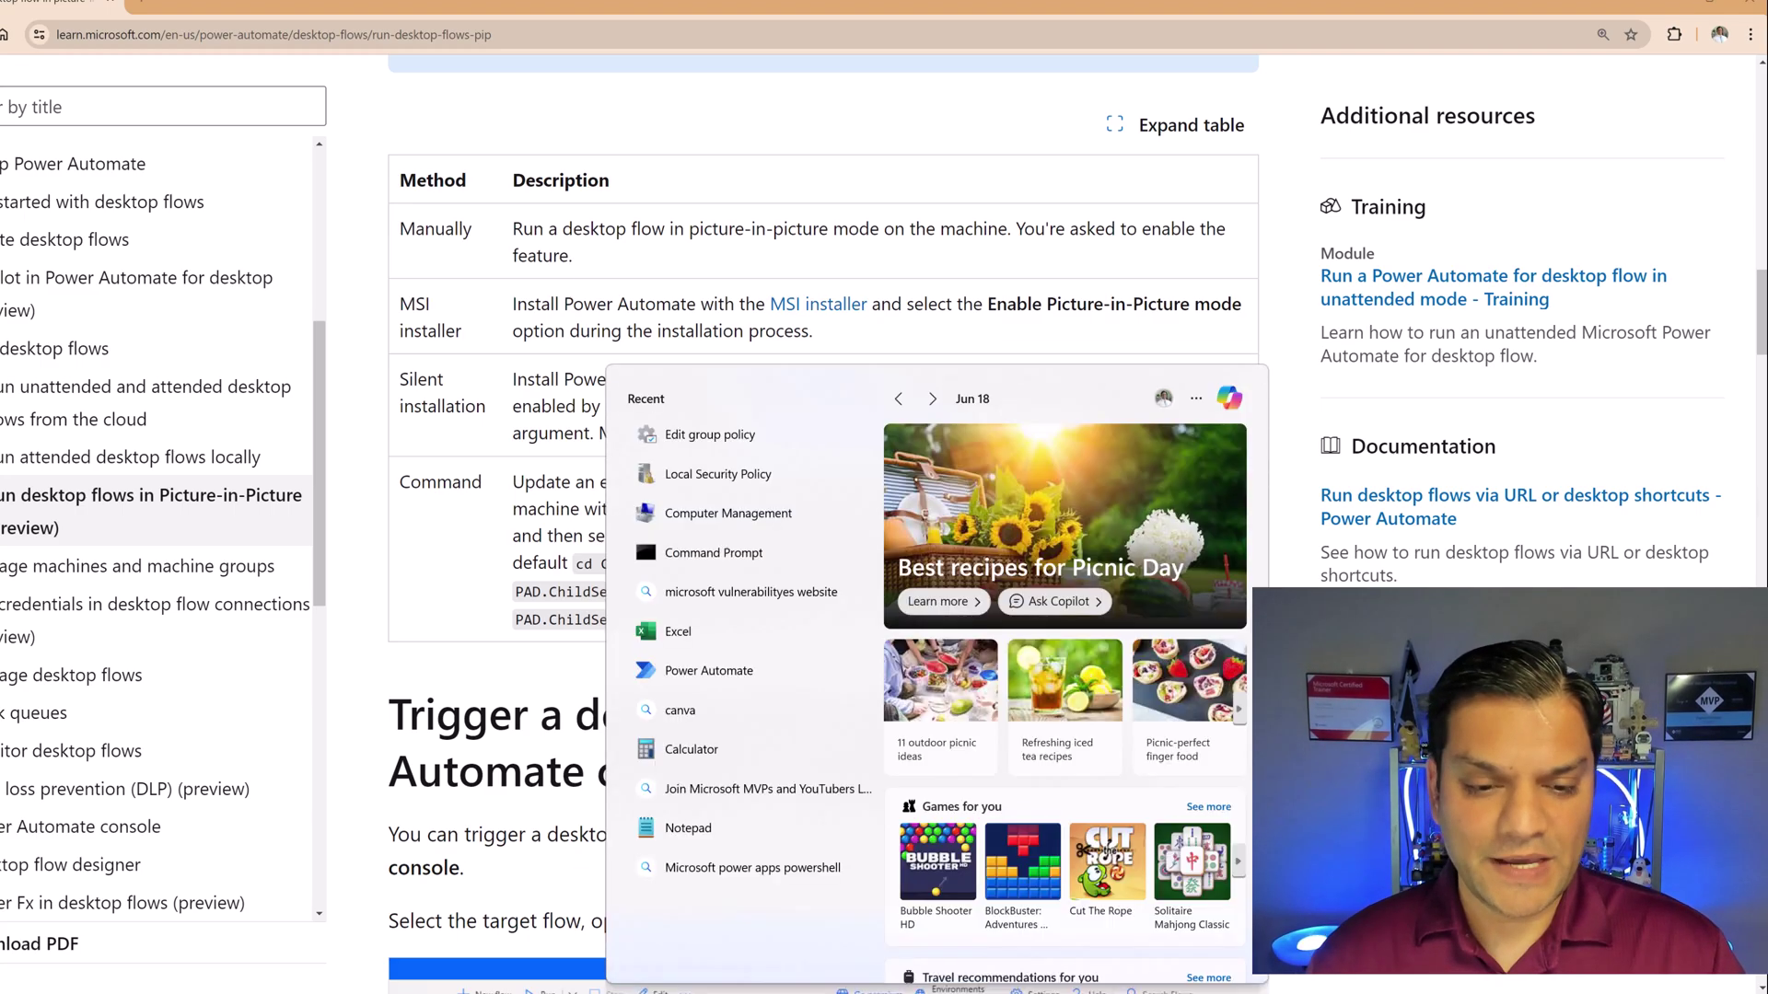
{"action": "type", "text": "co"}
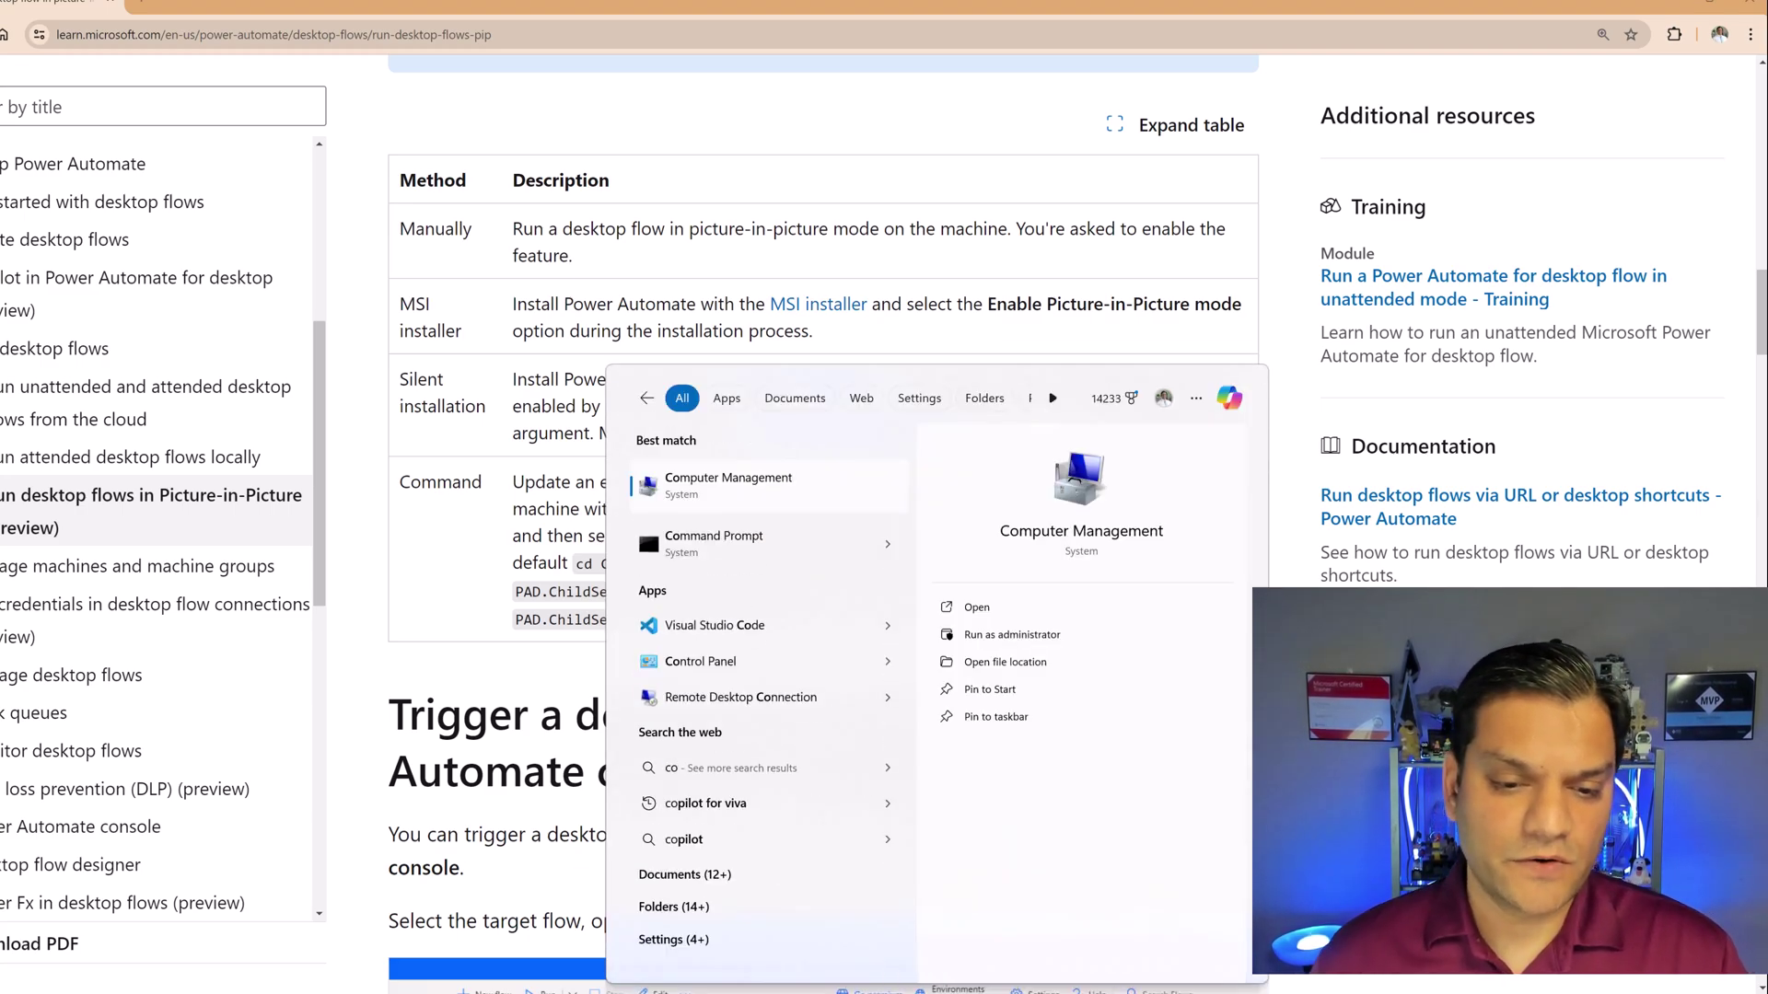
{"action": "right_click", "coordinate": [757, 546]}
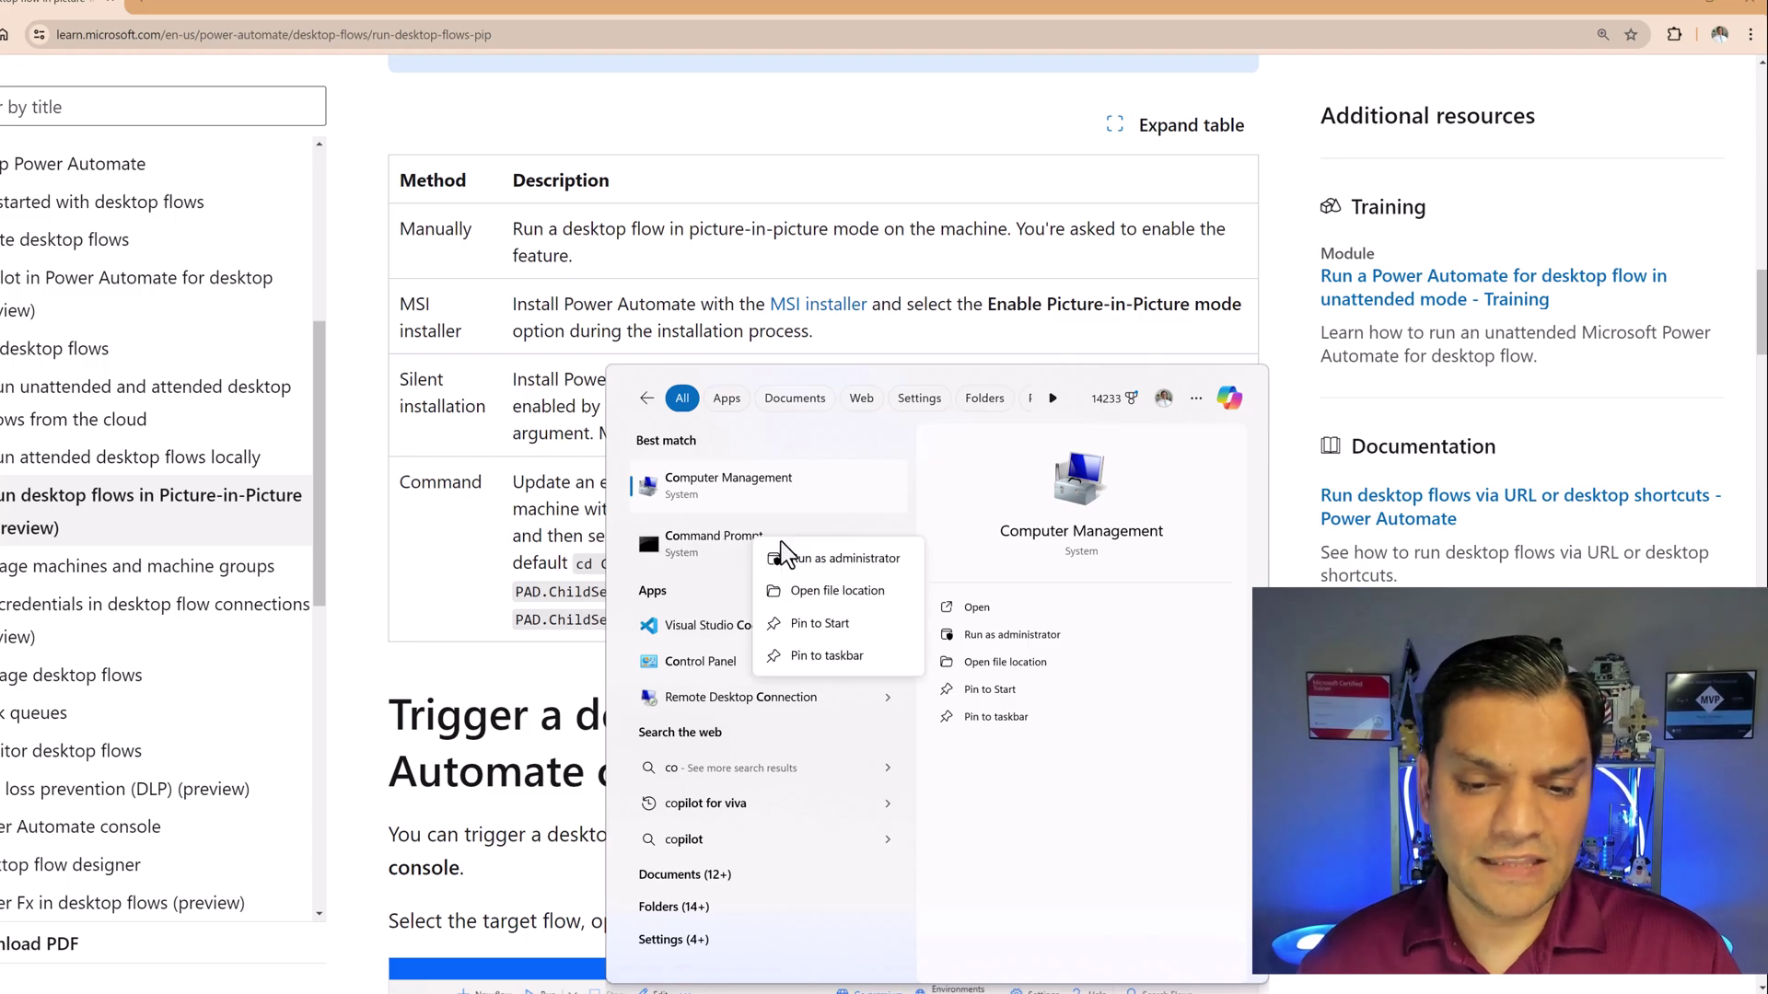
{"action": "left_click", "coordinate": [797, 576]}
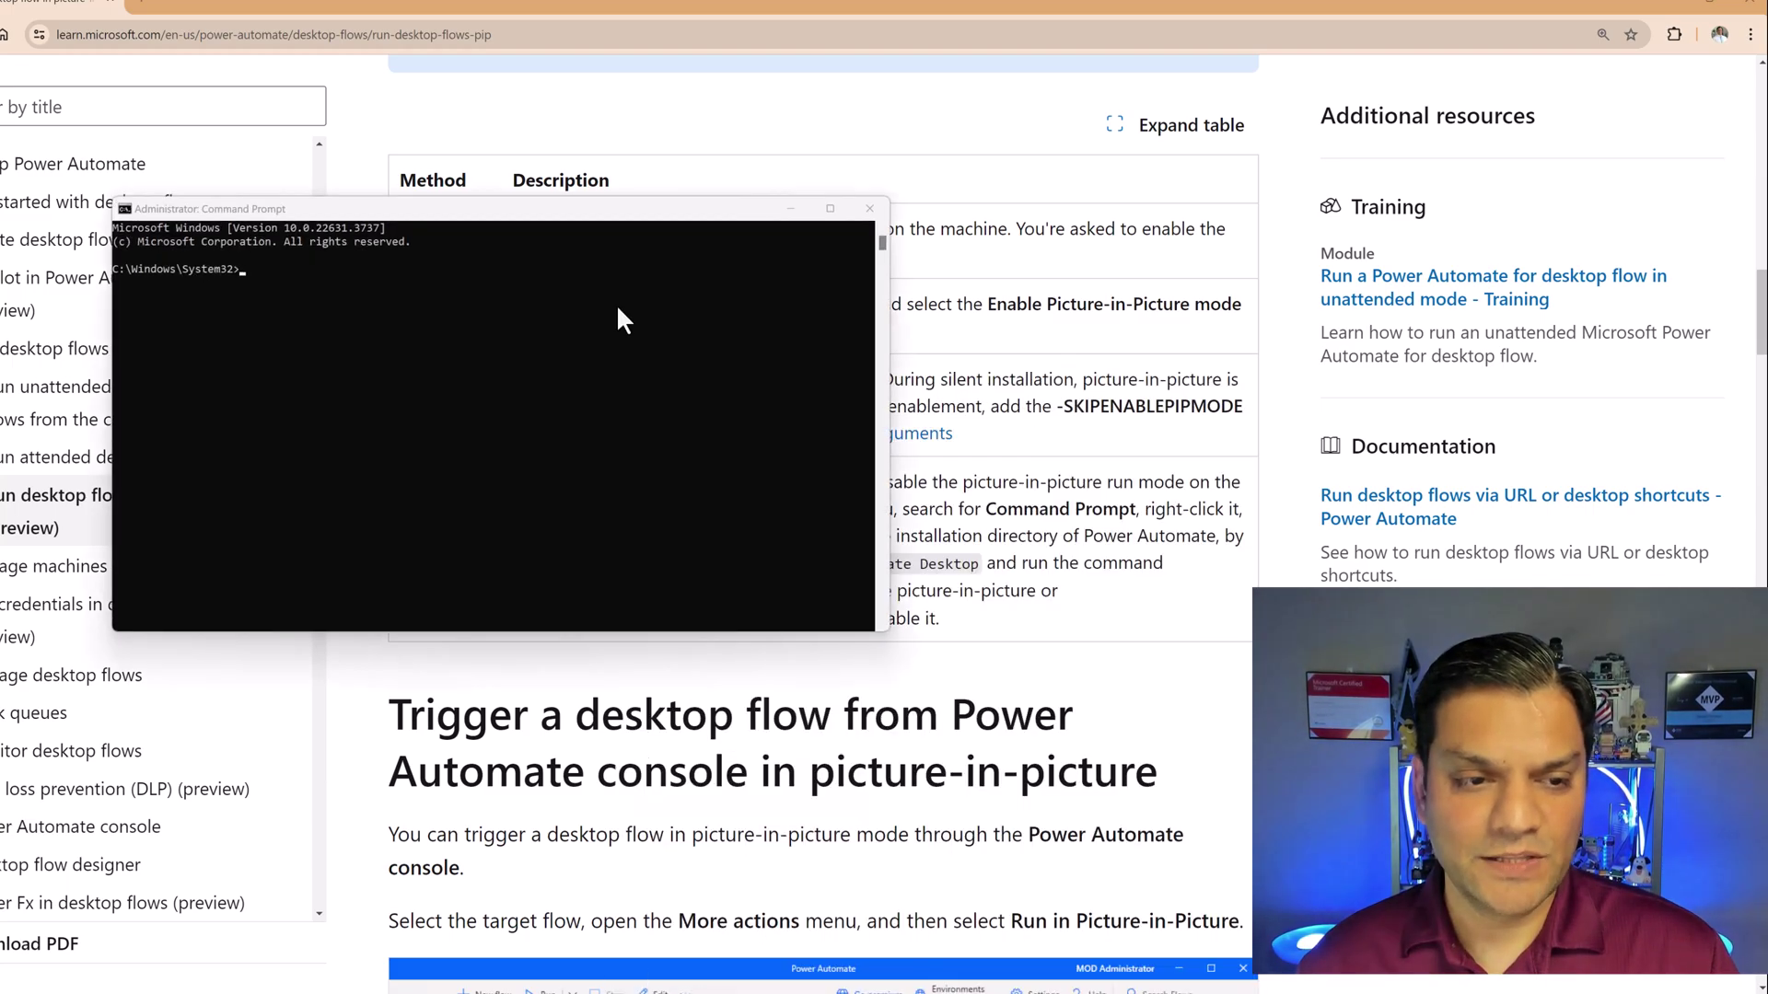
{"action": "left_click_drag", "start_coordinate": [610, 214], "coordinate": [1495, 396]}
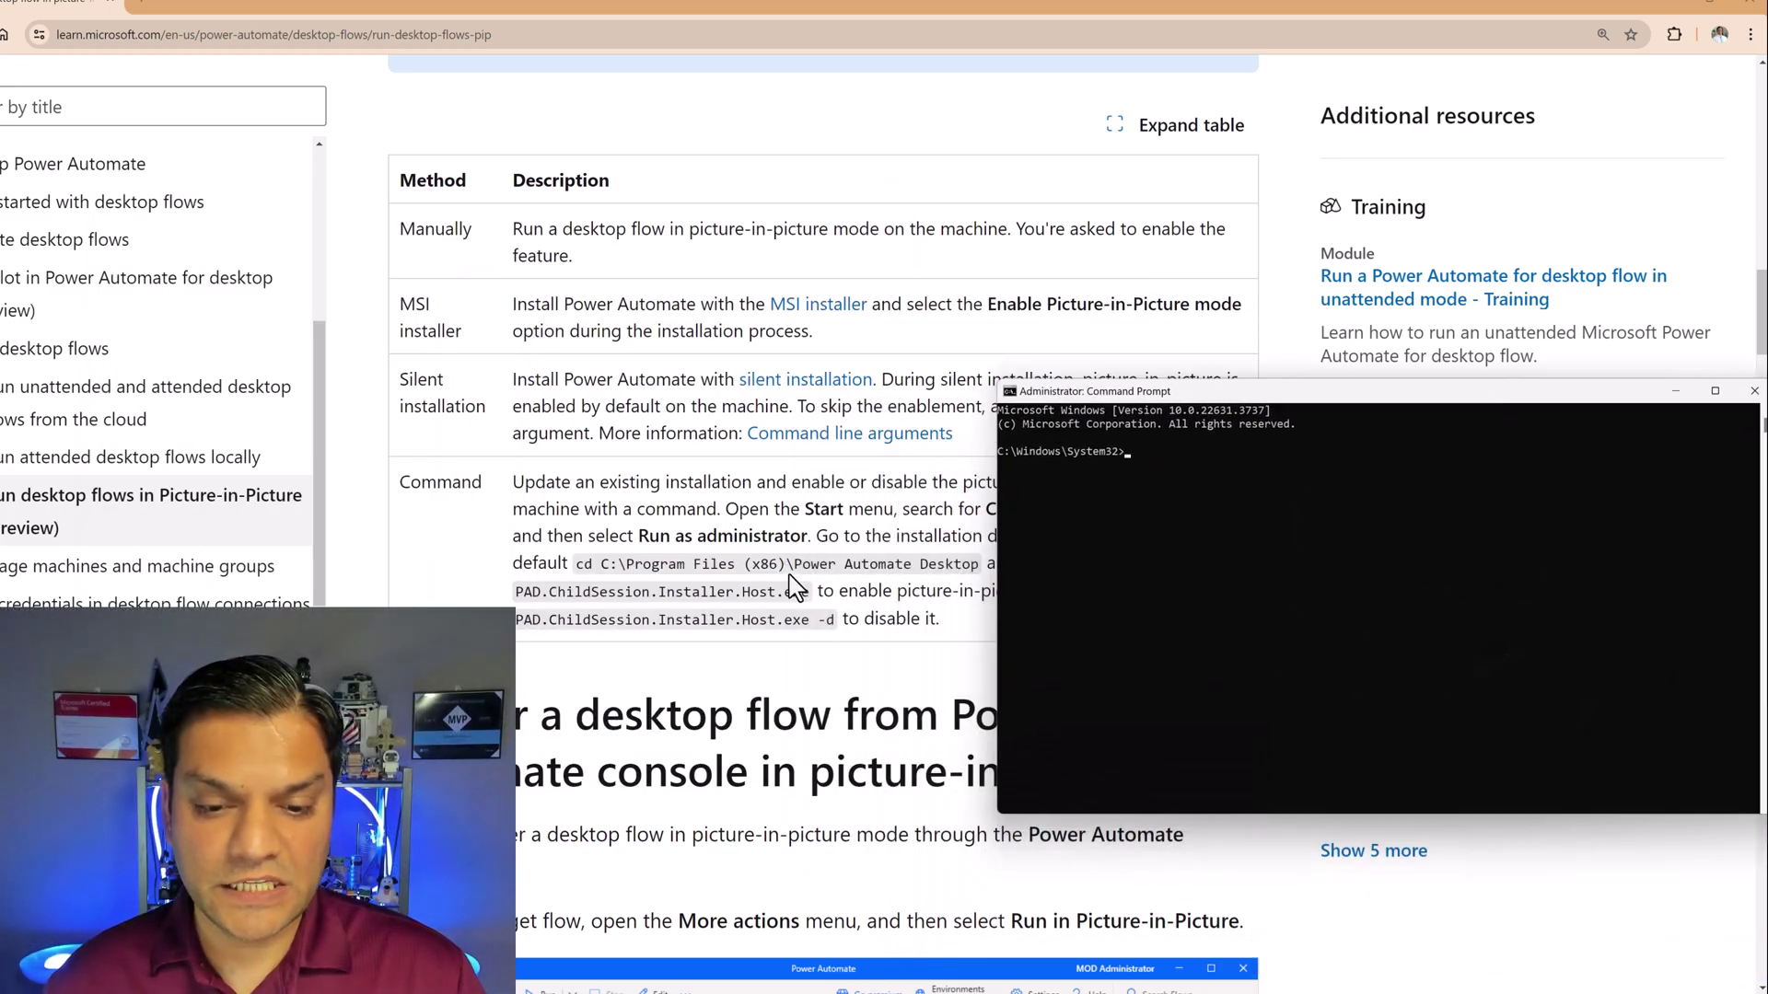
Change directory to C:\Program Files (x86)\Power Automate Desktop using cd commands
{"action": "left_click", "coordinate": [1222, 539]}
{"action": "type", "text": "cd\\"}
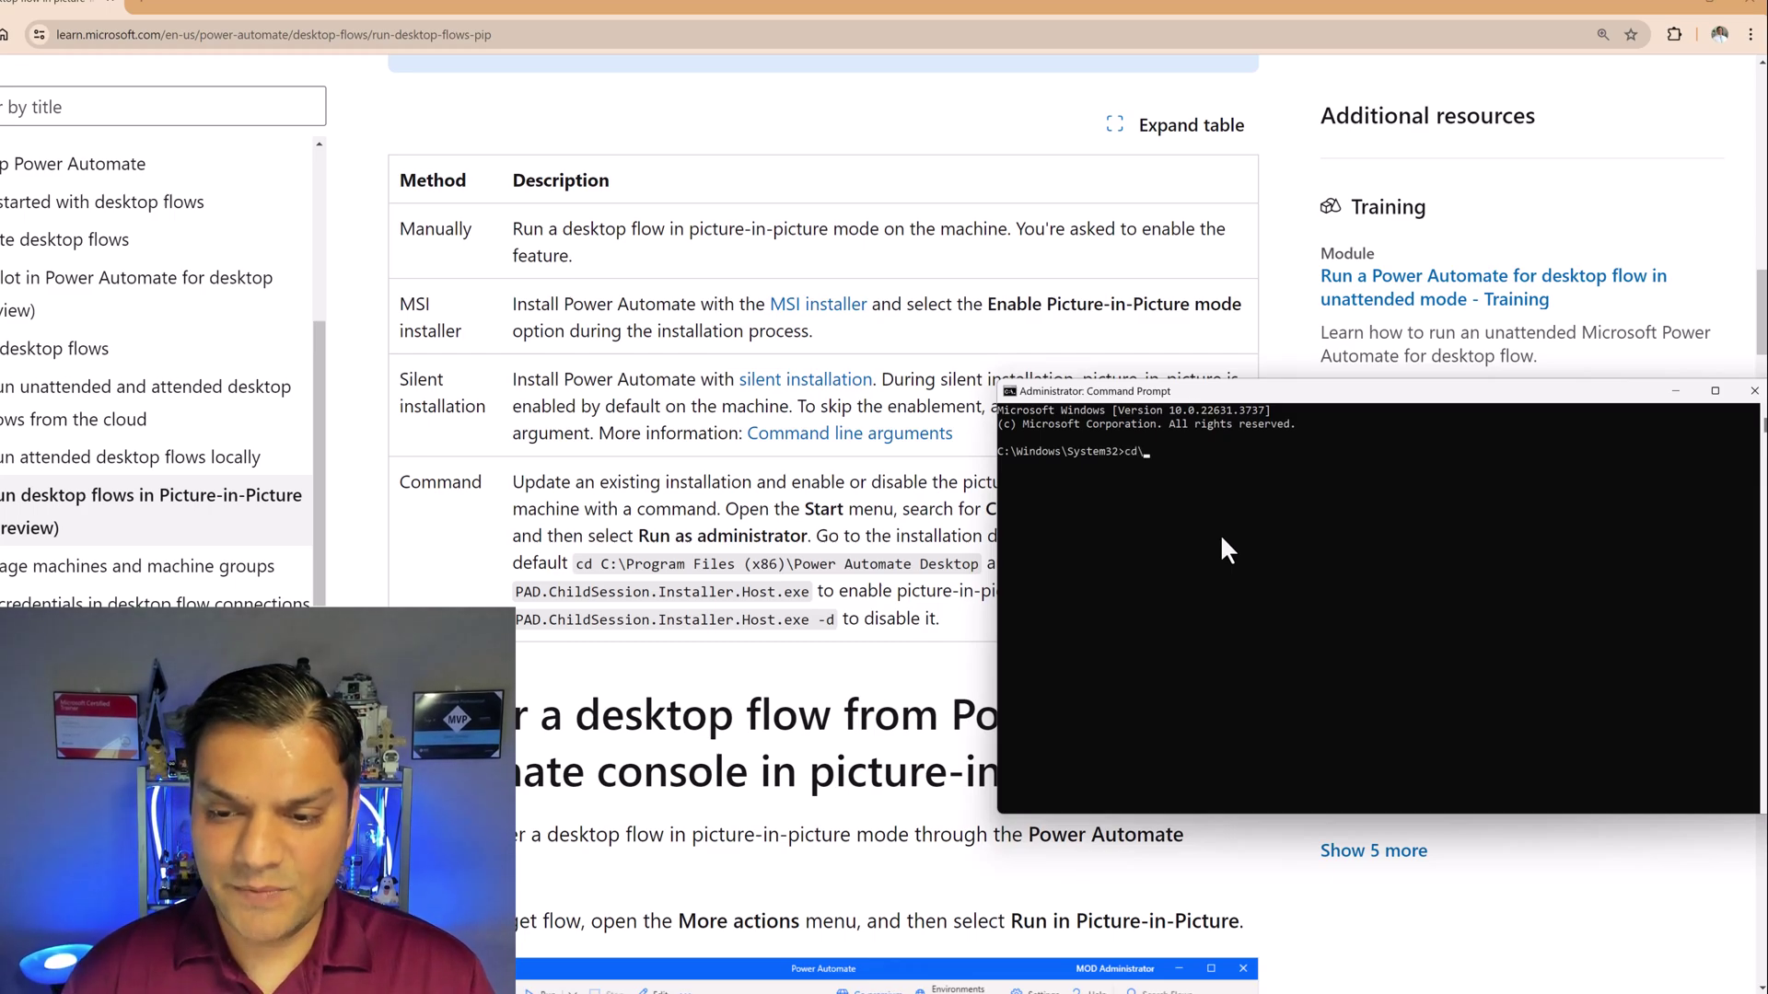
{"action": "key", "text": "Return"}
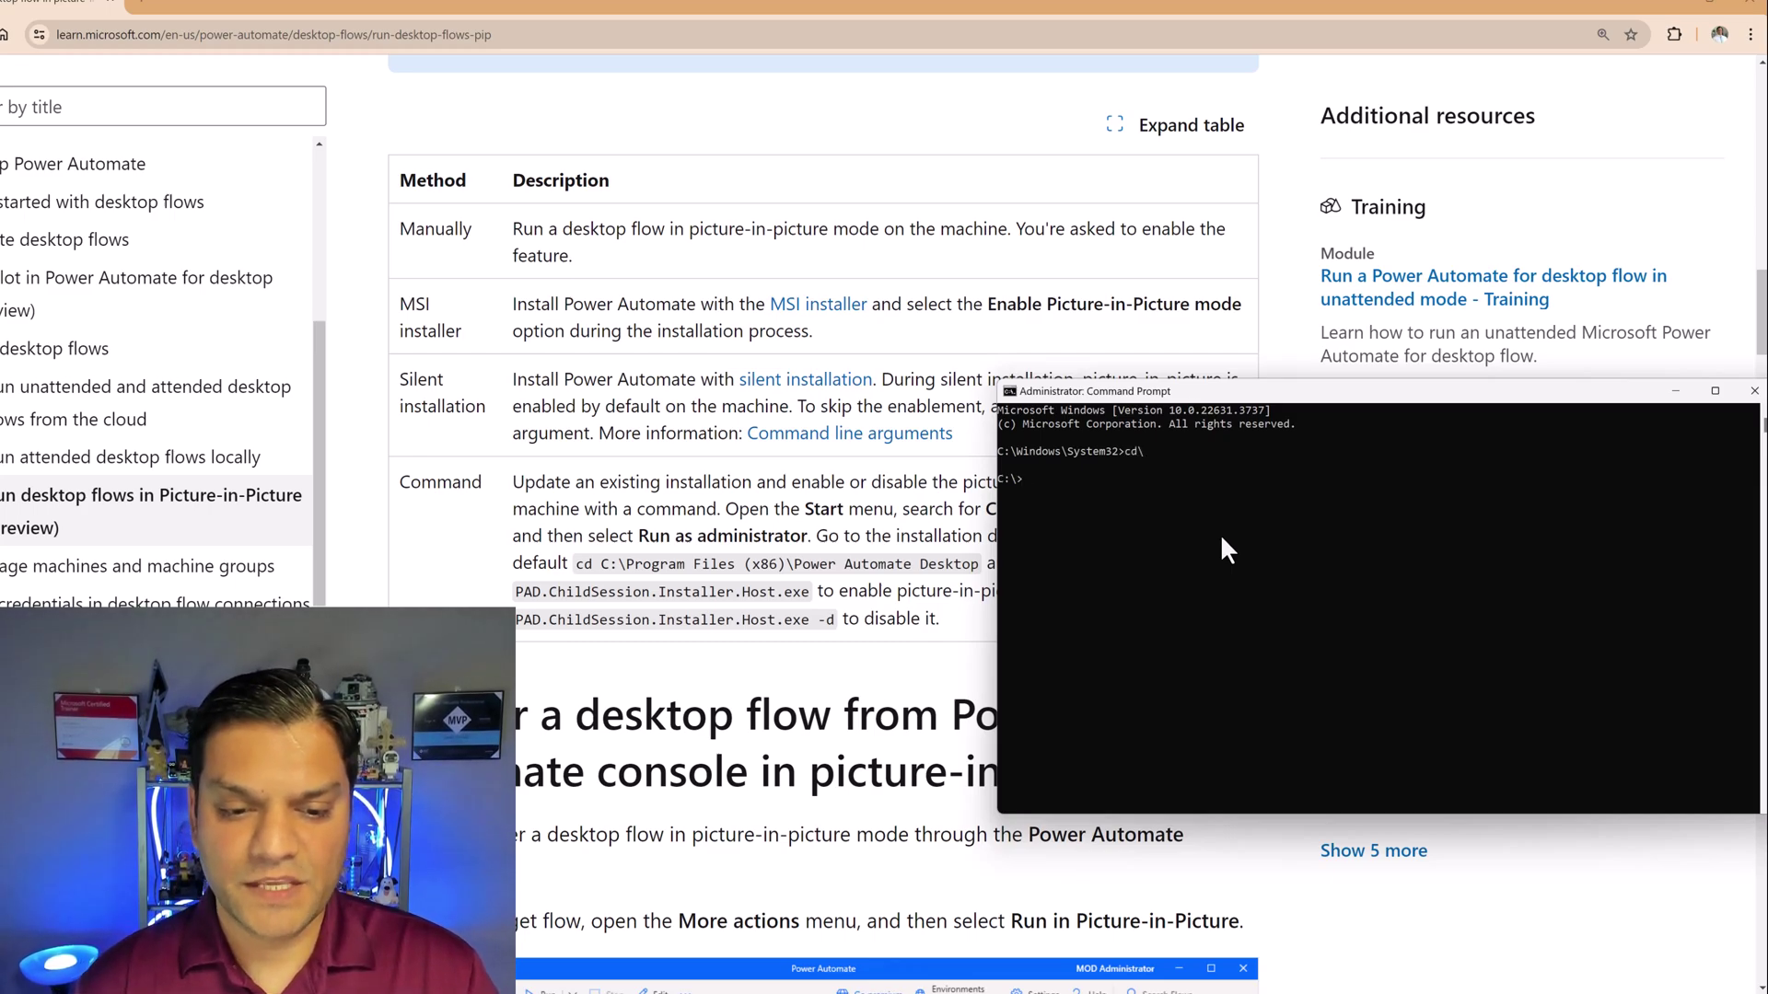
{"action": "type", "text": "cd \"Program Files\""}
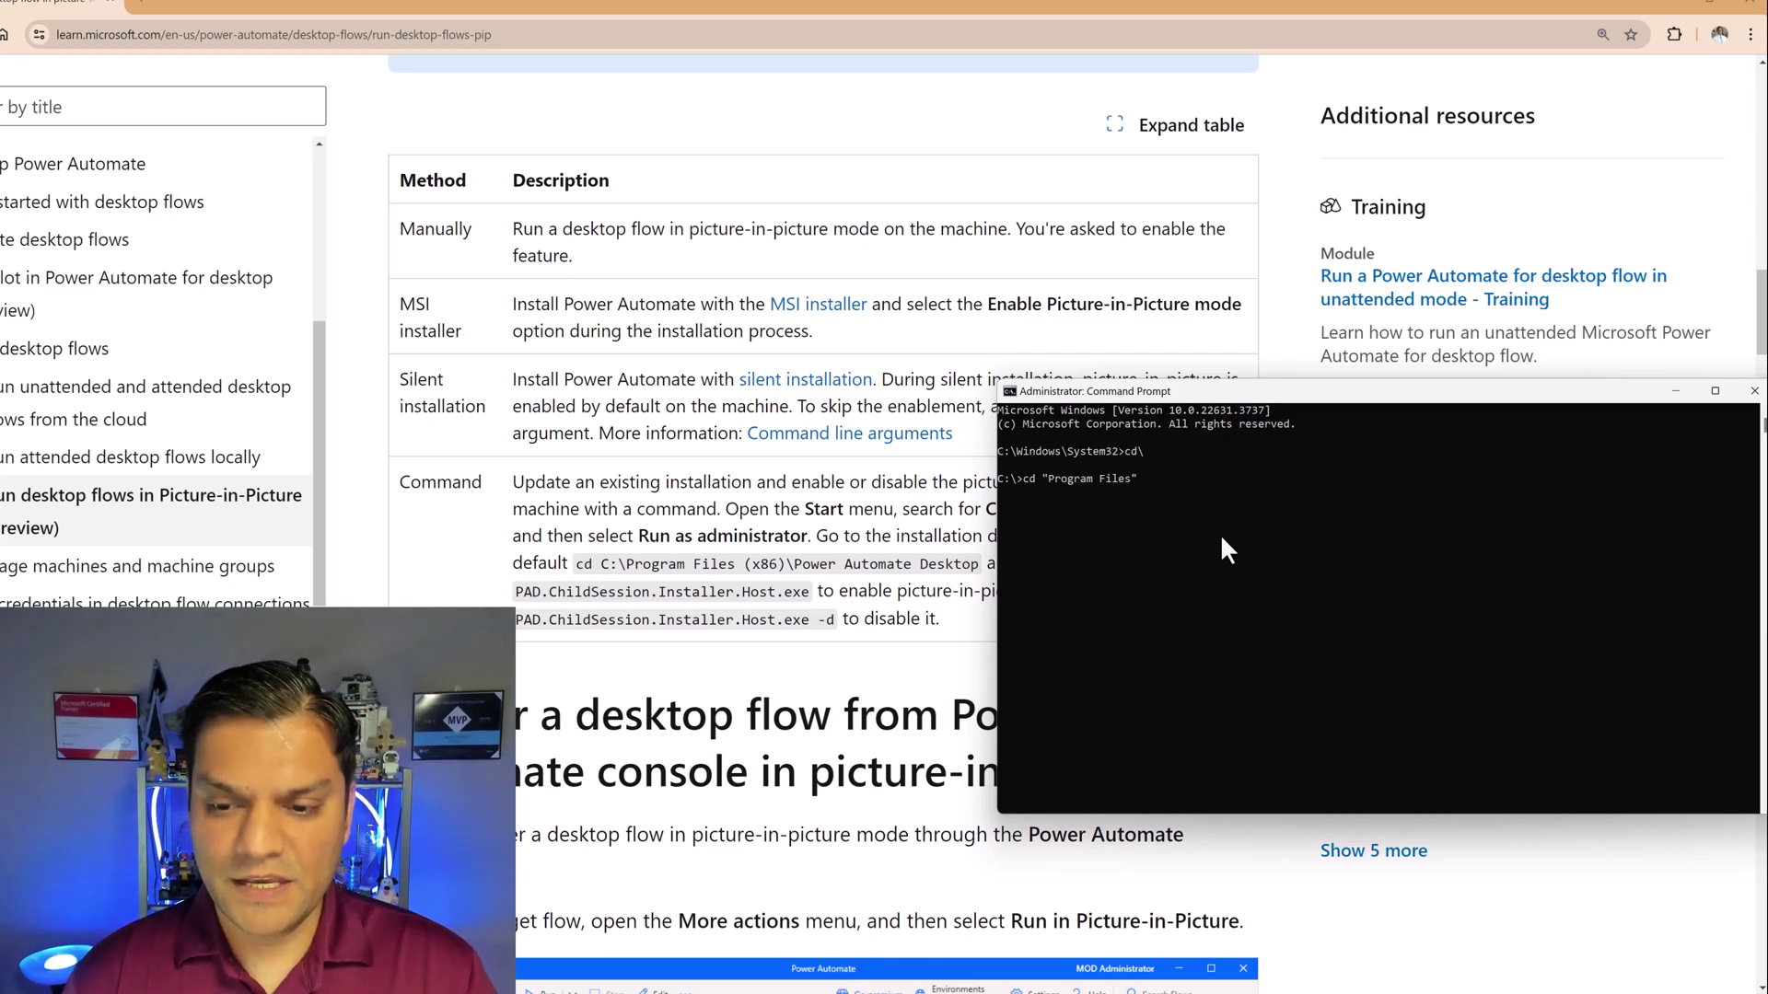
{"action": "key", "text": "BackSpace"}
{"action": "type", "text": "(x86)\""}
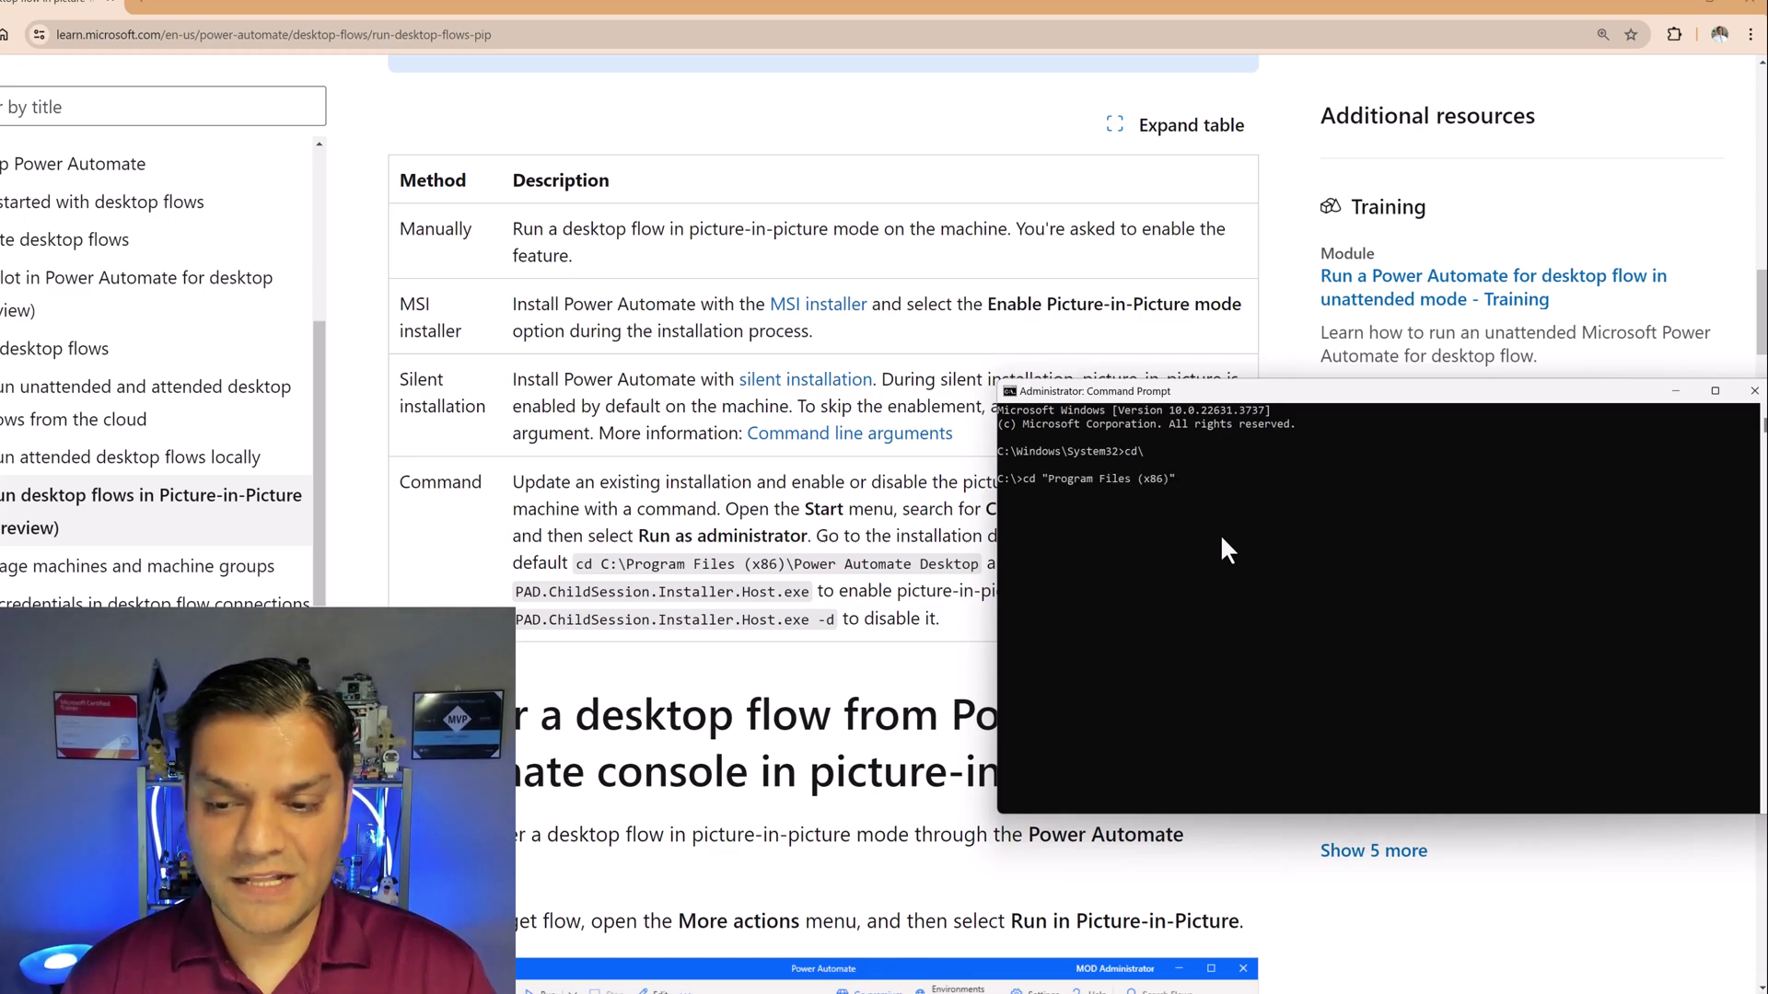
{"action": "key", "text": "Return"}
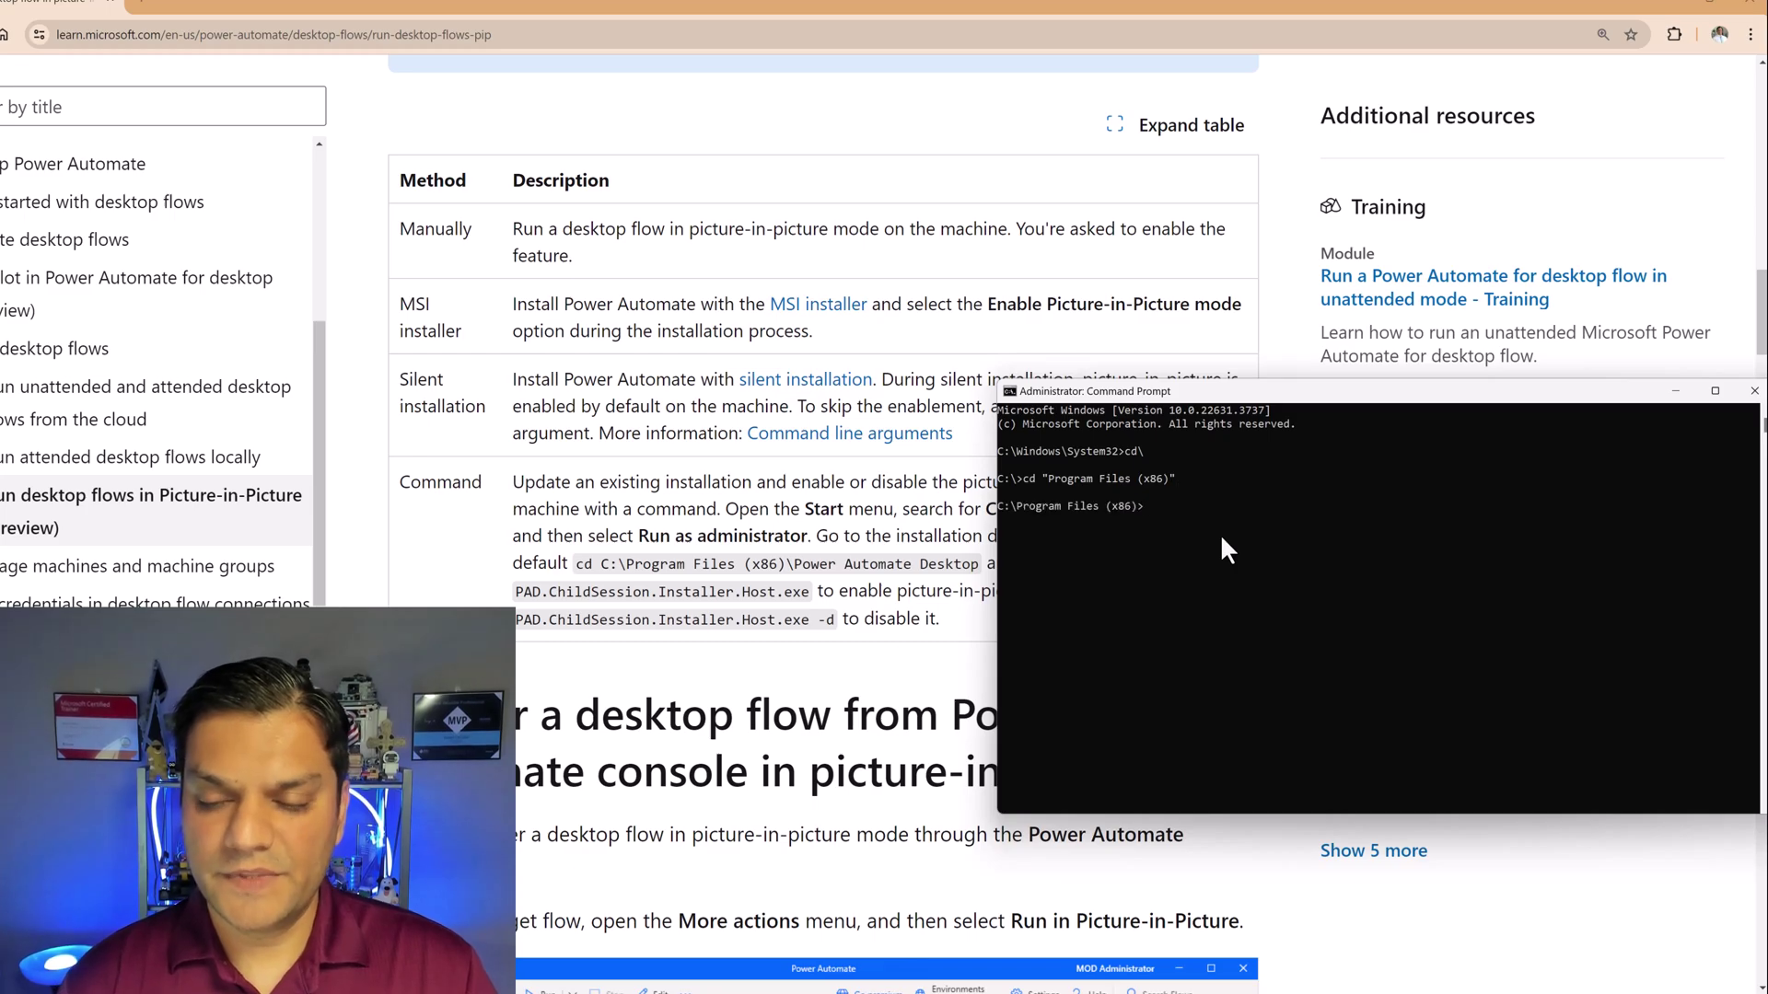
{"action": "type", "text": "cd \"Power Automate Desktop\""}
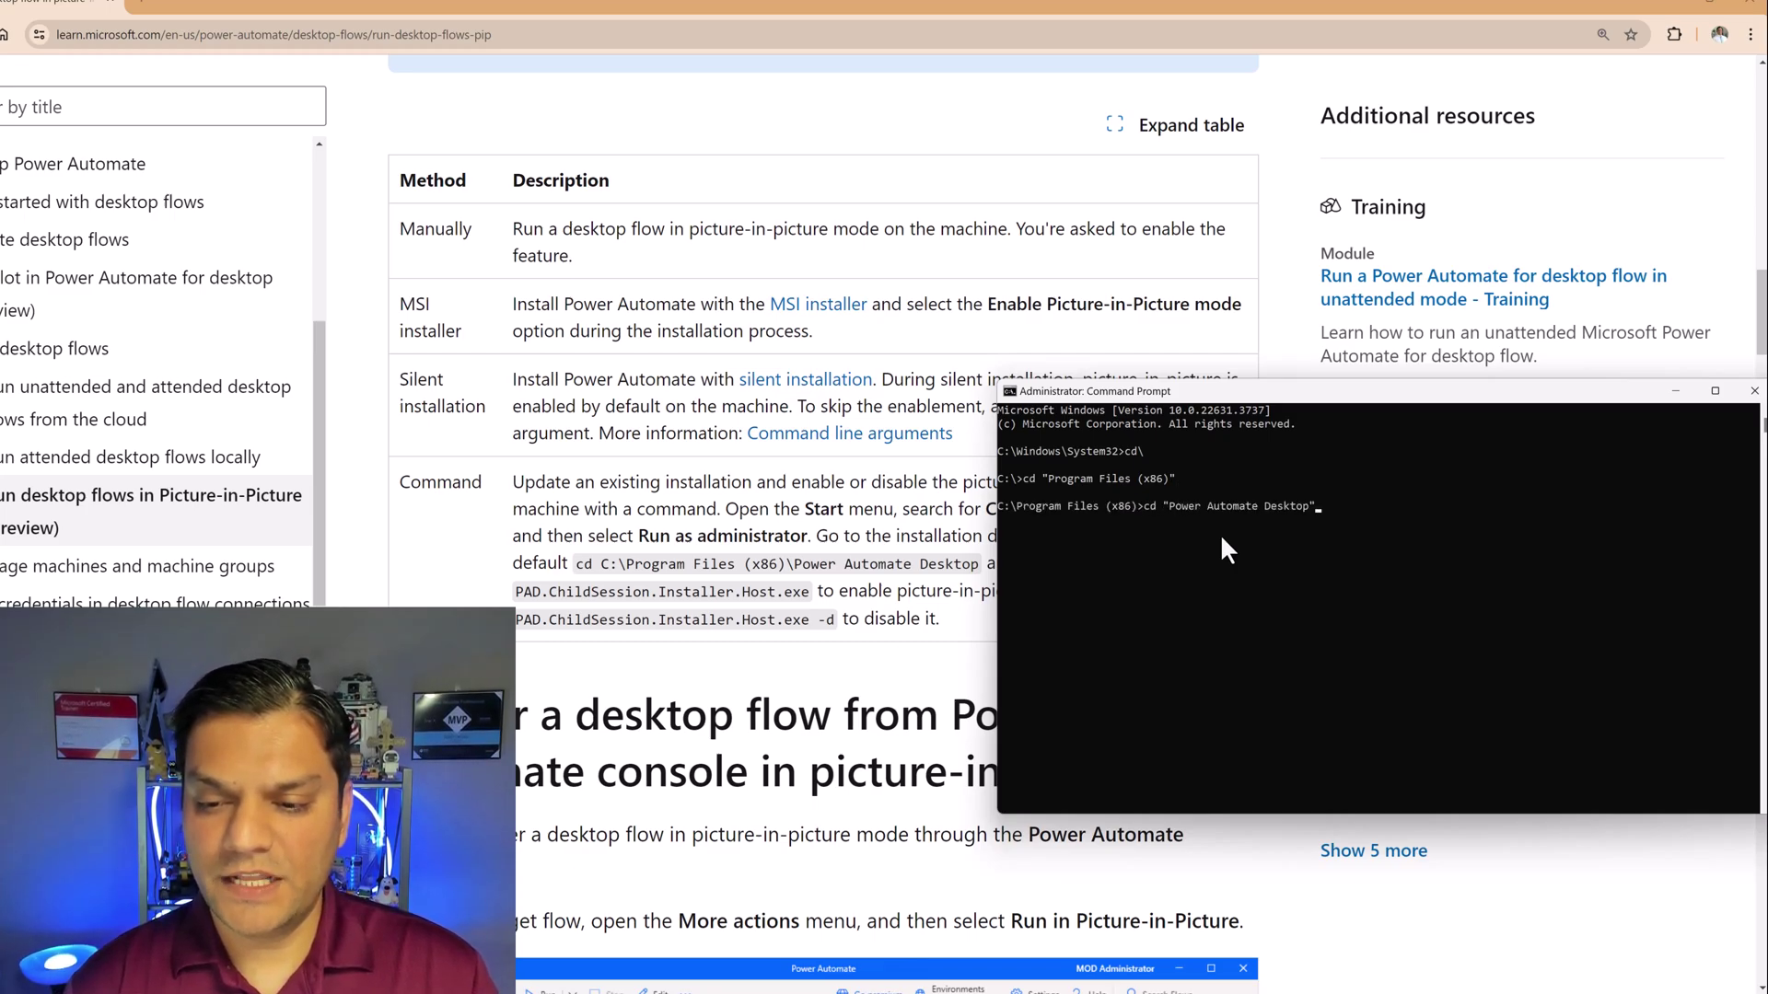
{"action": "key", "text": "Return"}
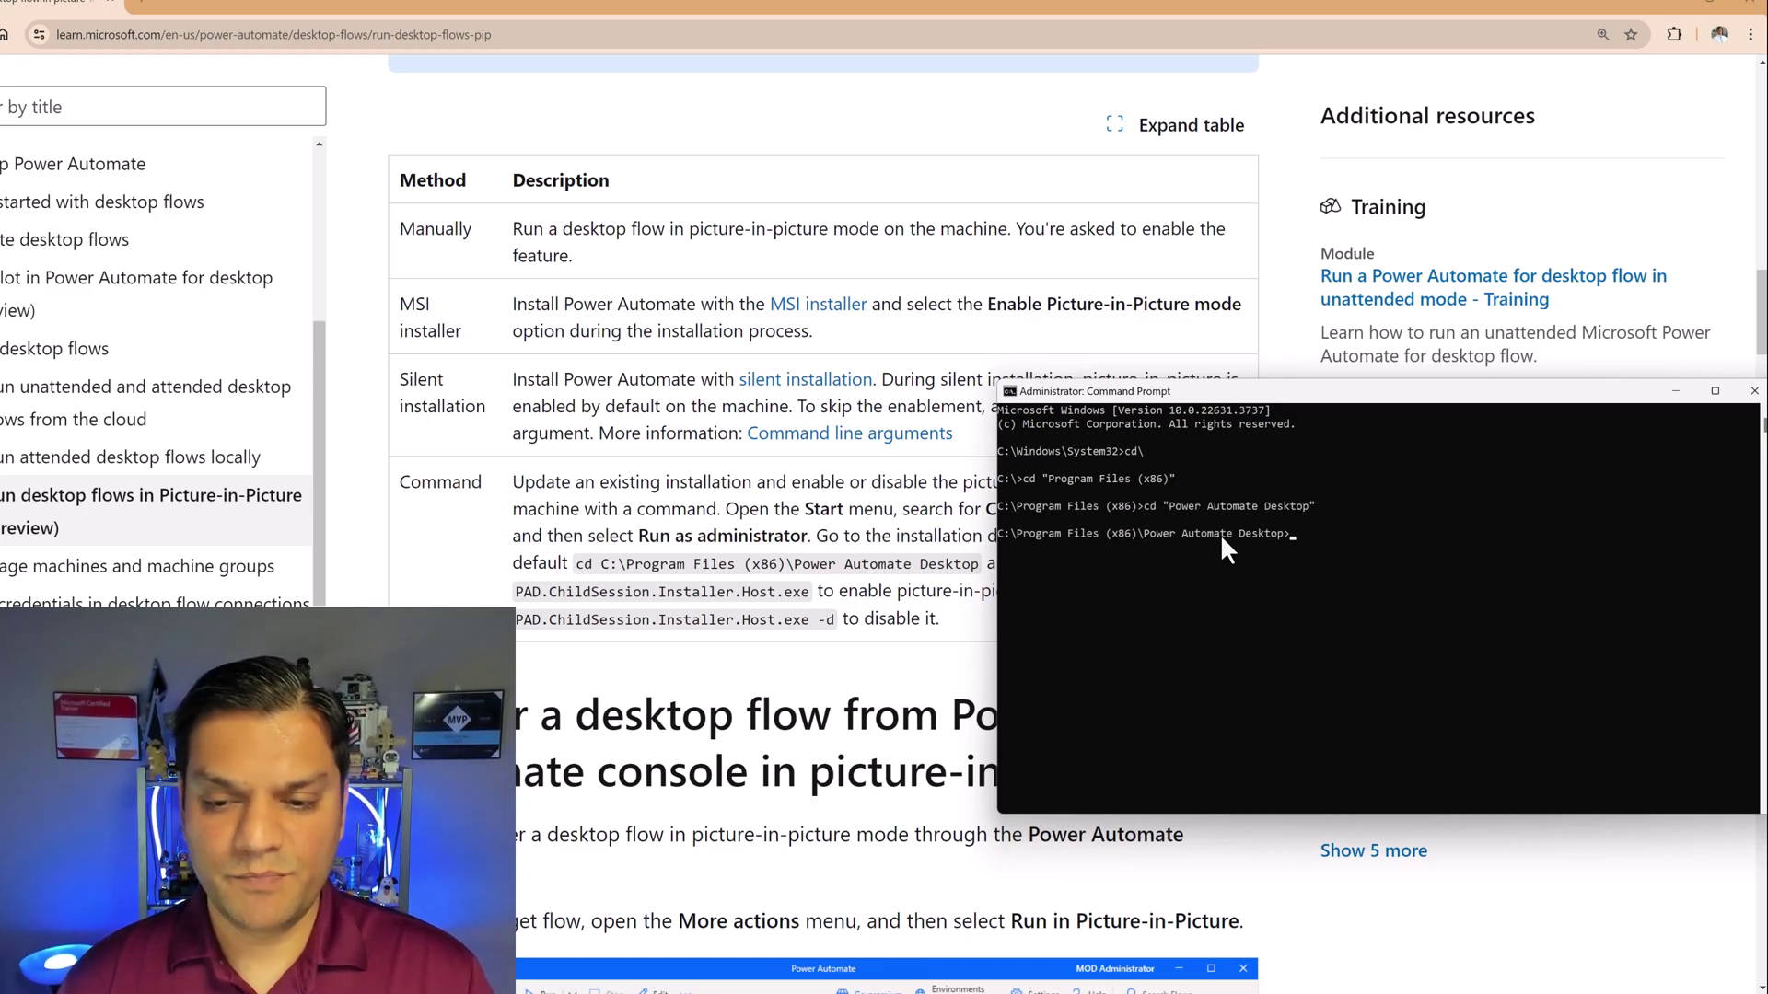
{"action": "left_click_drag", "start_coordinate": [1221, 403], "coordinate": [613, 36]}
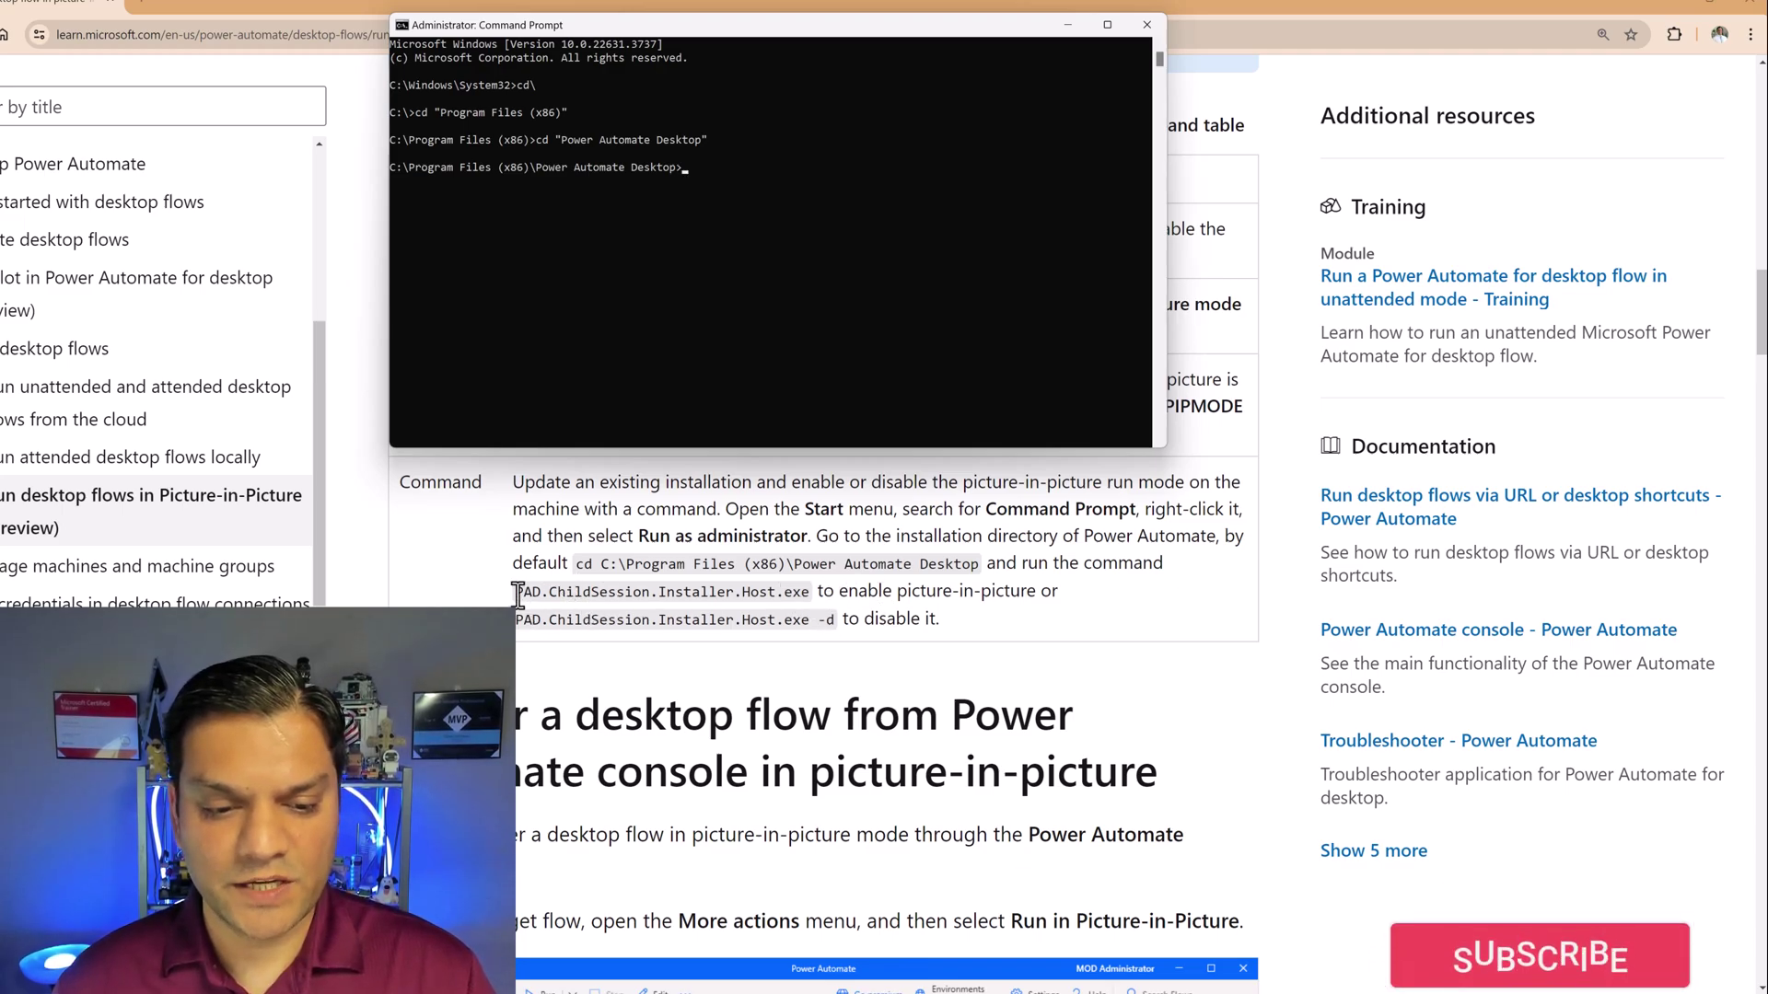
Paste PAD.ChildSession.Installer.Host.exe from the docs into the console, run it, then close the console
{"action": "left_click_drag", "start_coordinate": [515, 591], "coordinate": [810, 599]}
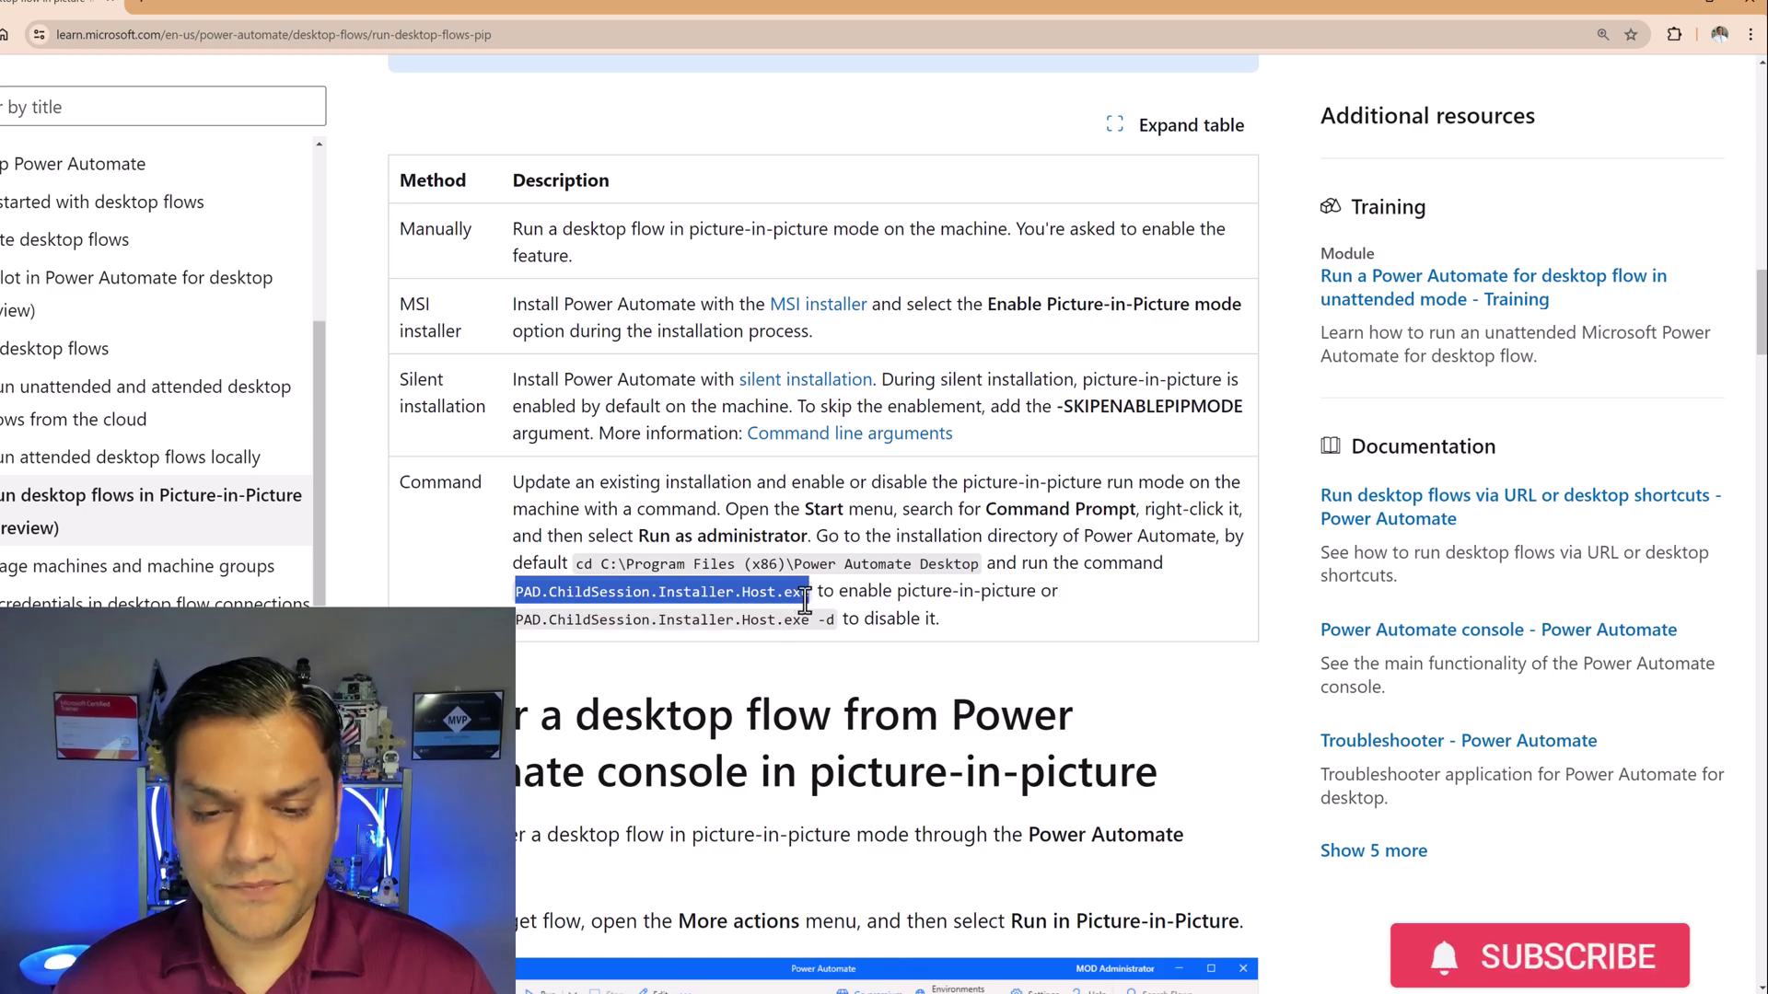
{"action": "mouse_move", "coordinate": [1093, 992]}
{"action": "left_click", "coordinate": [1105, 930]}
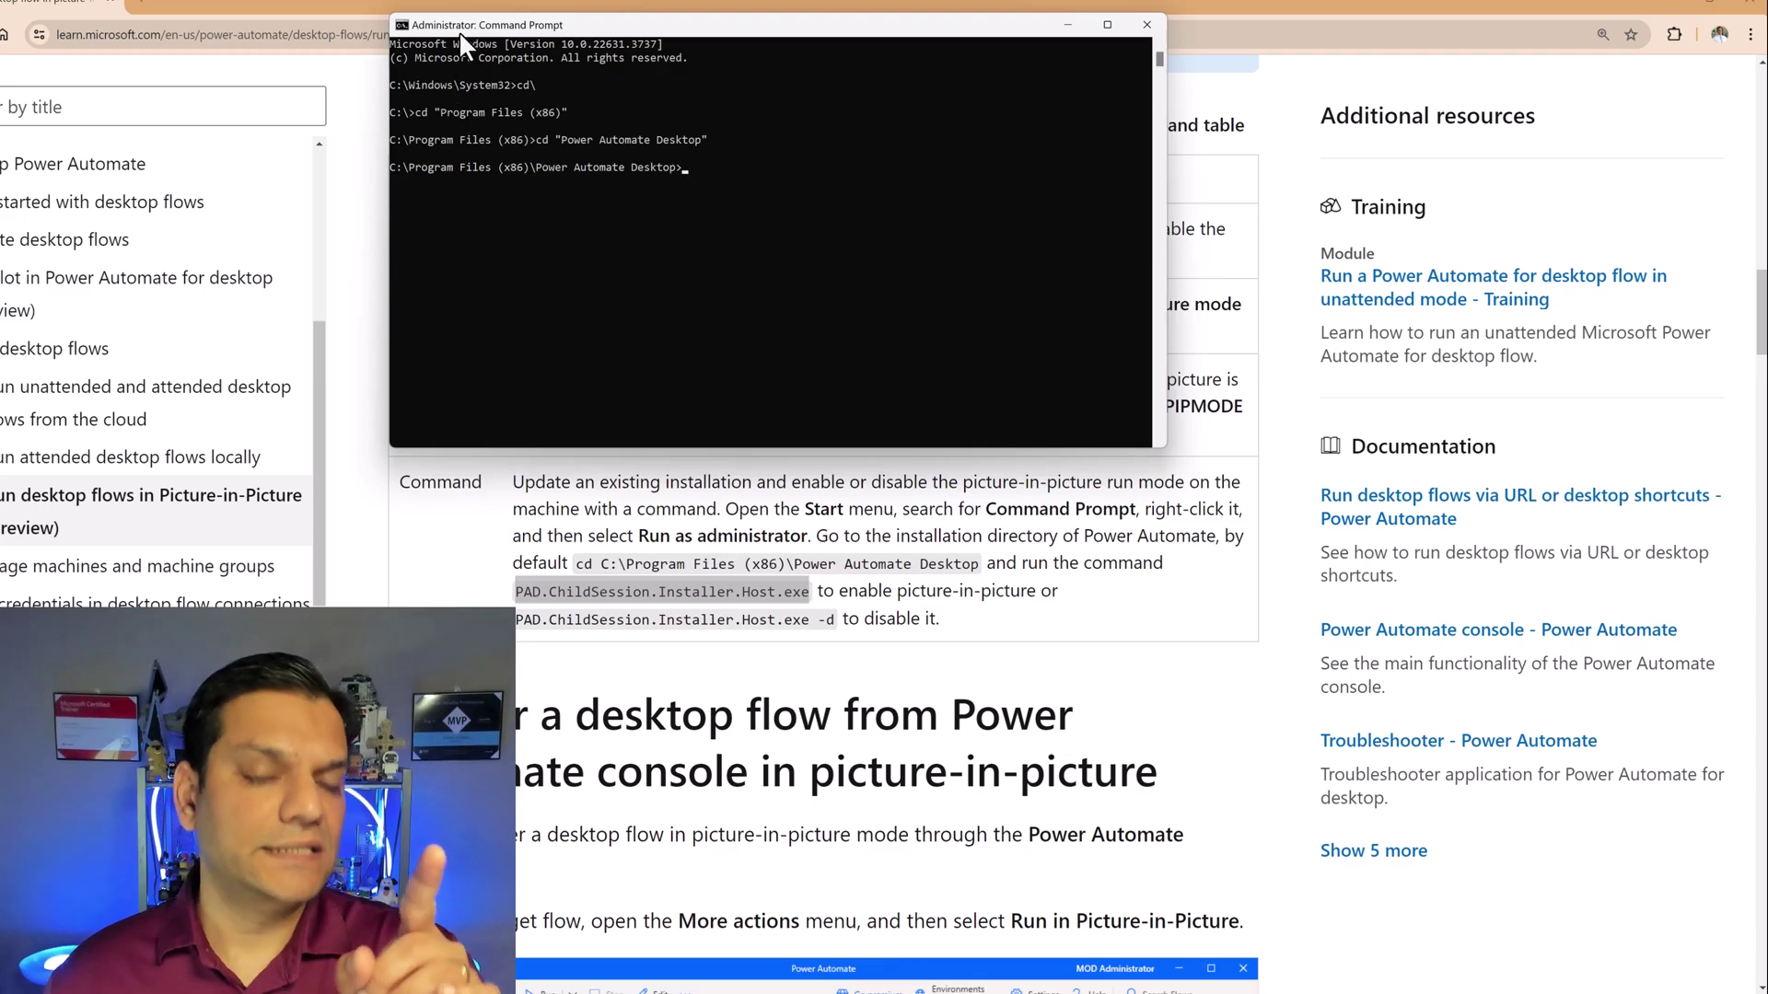
{"action": "left_click", "coordinate": [847, 188]}
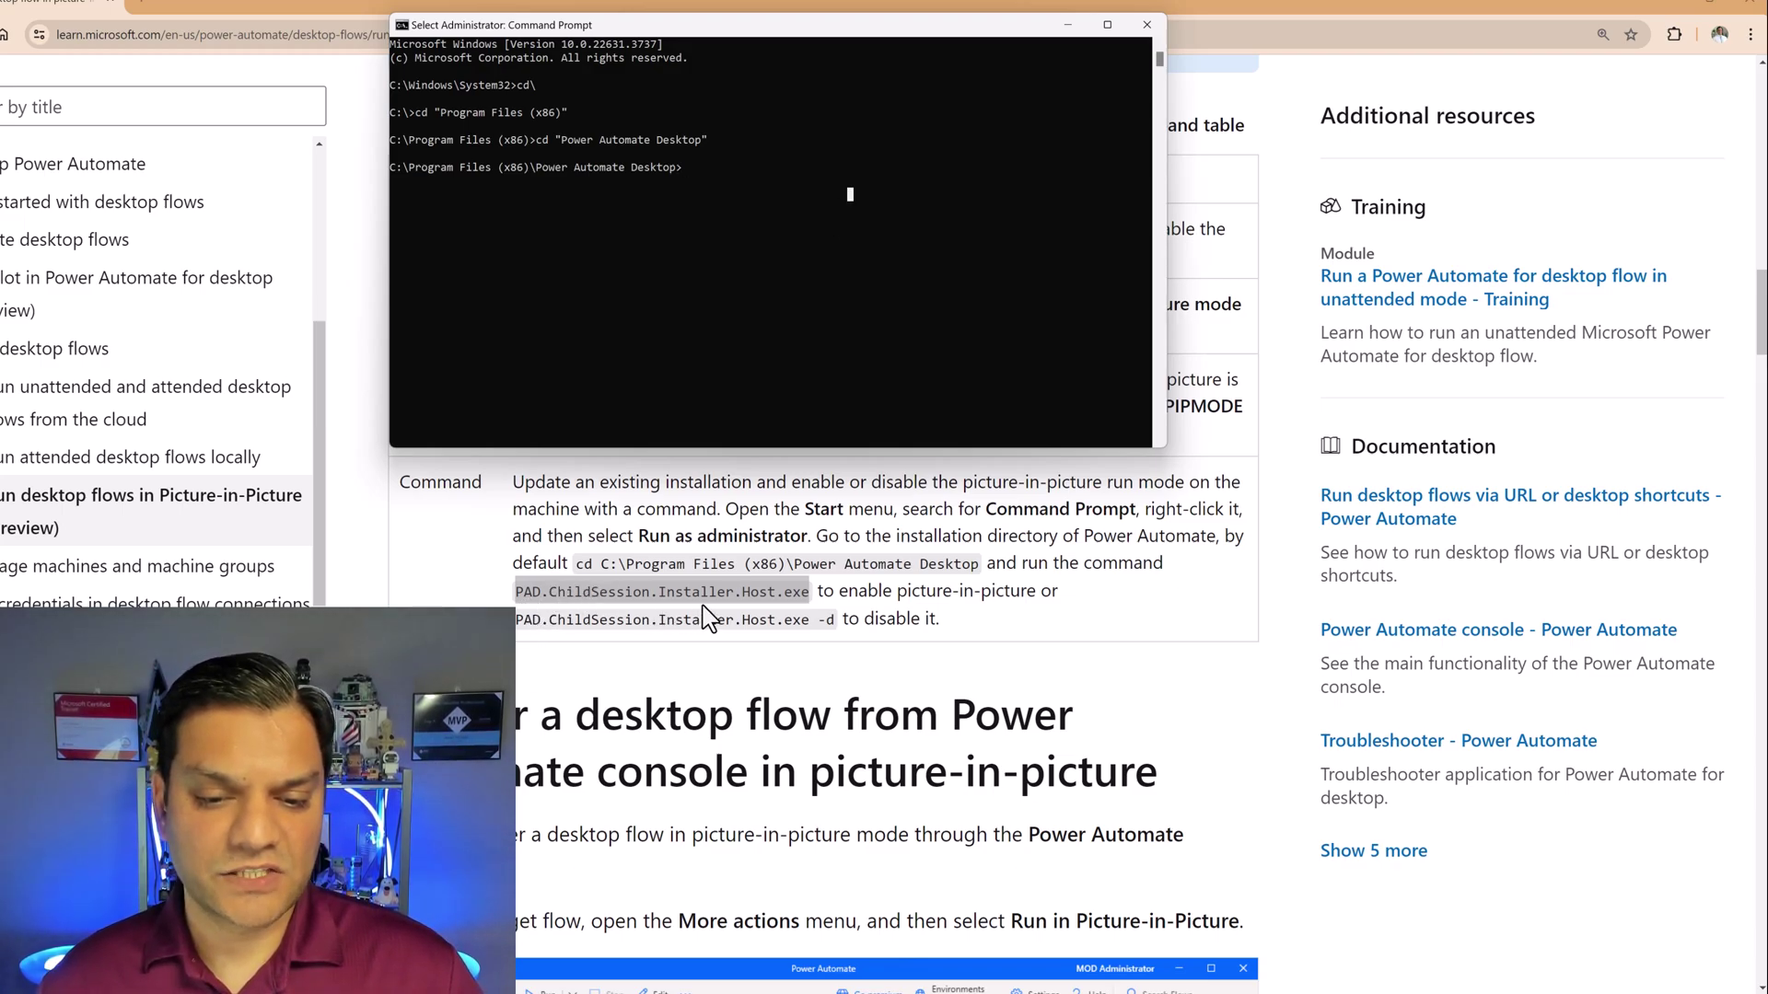
{"action": "right_click", "coordinate": [819, 261]}
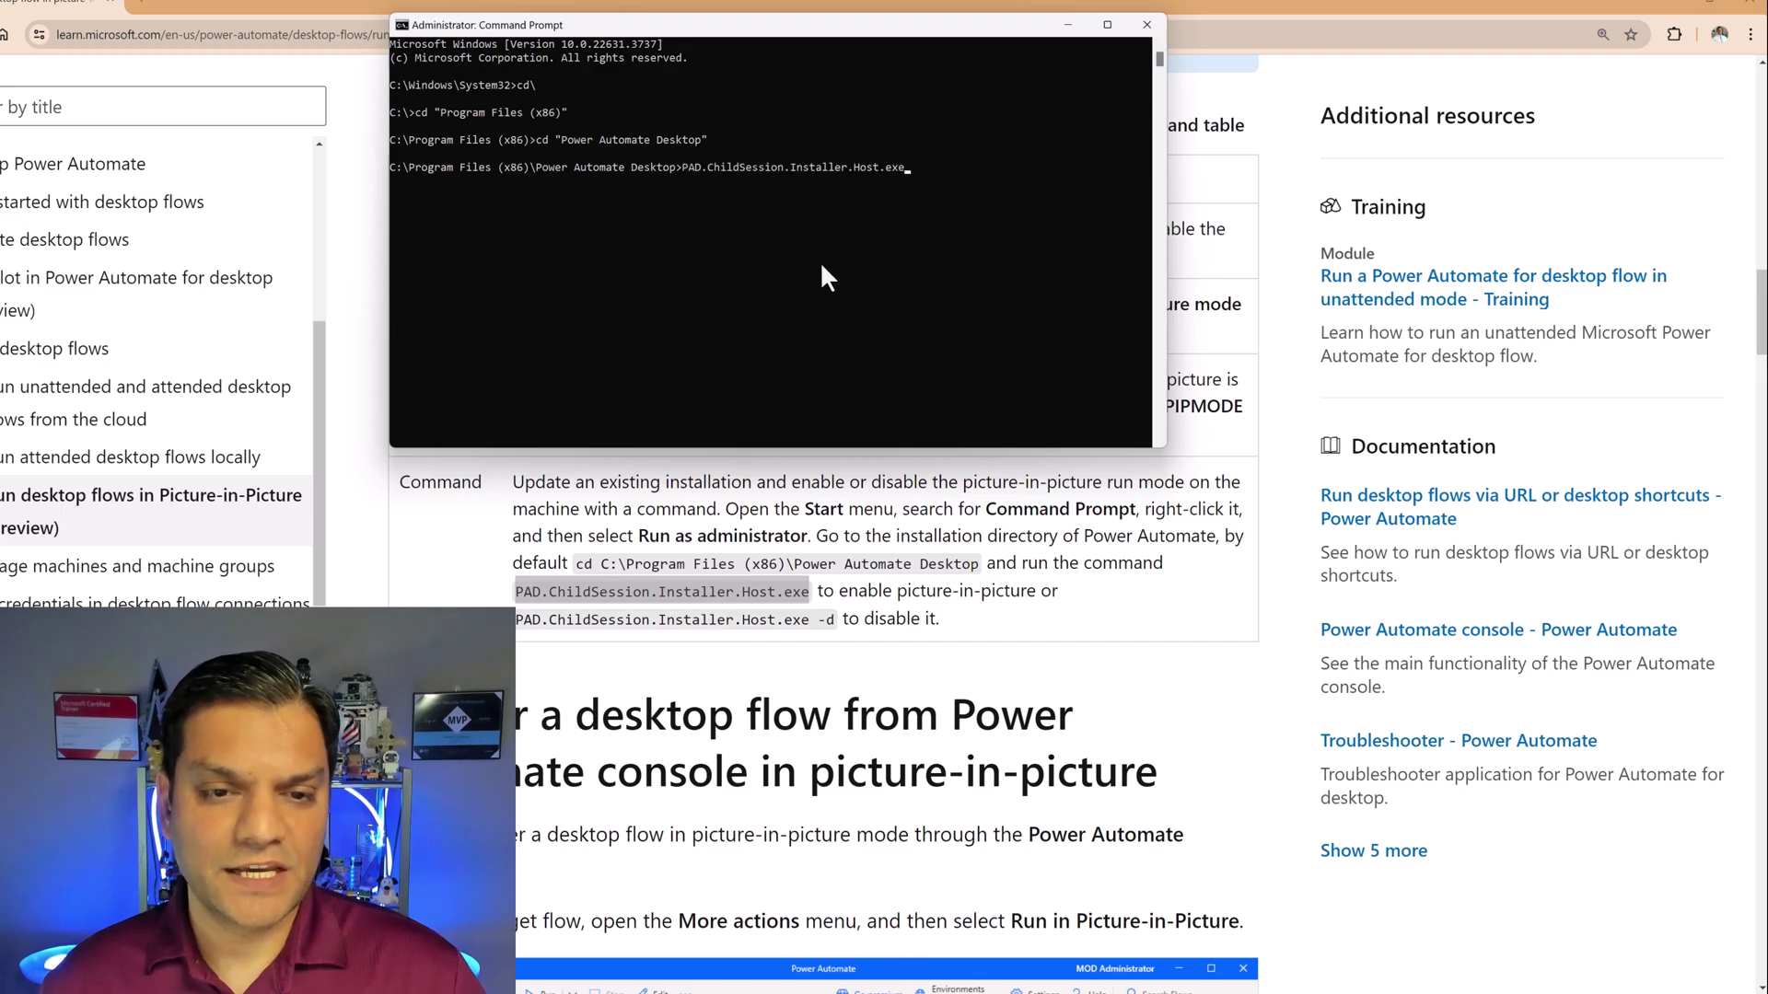
{"action": "key", "text": "Return"}
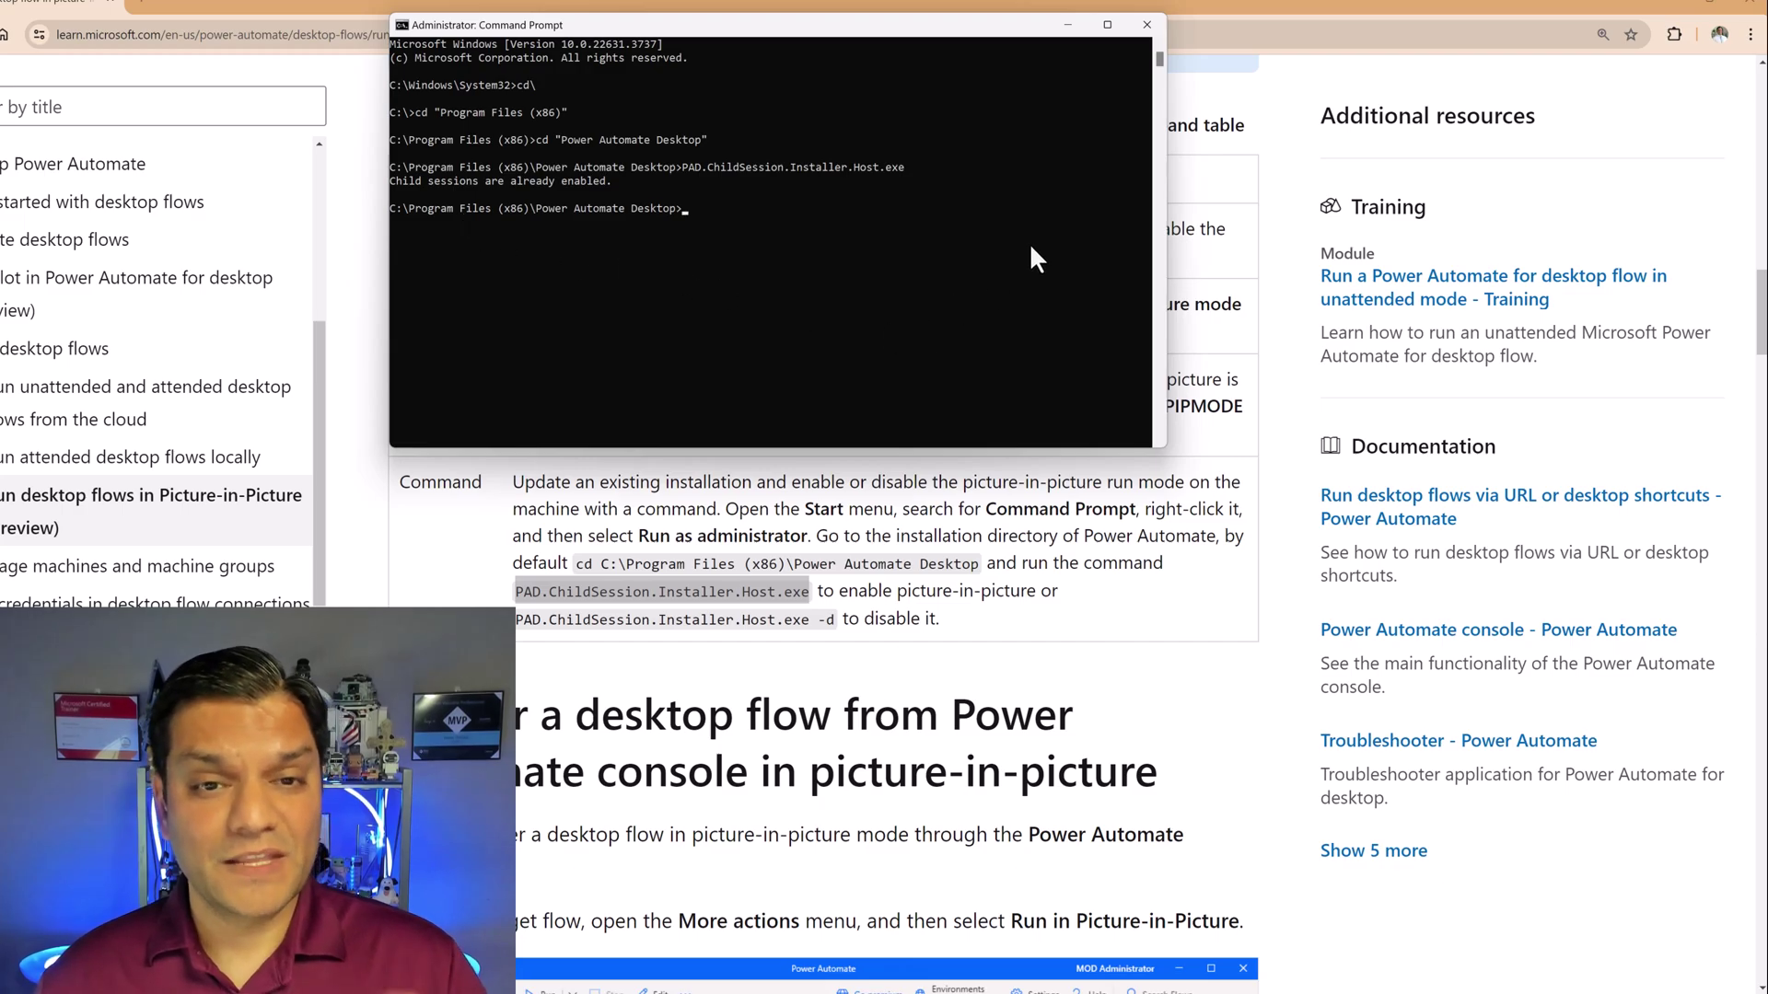
{"action": "left_click", "coordinate": [1145, 25]}
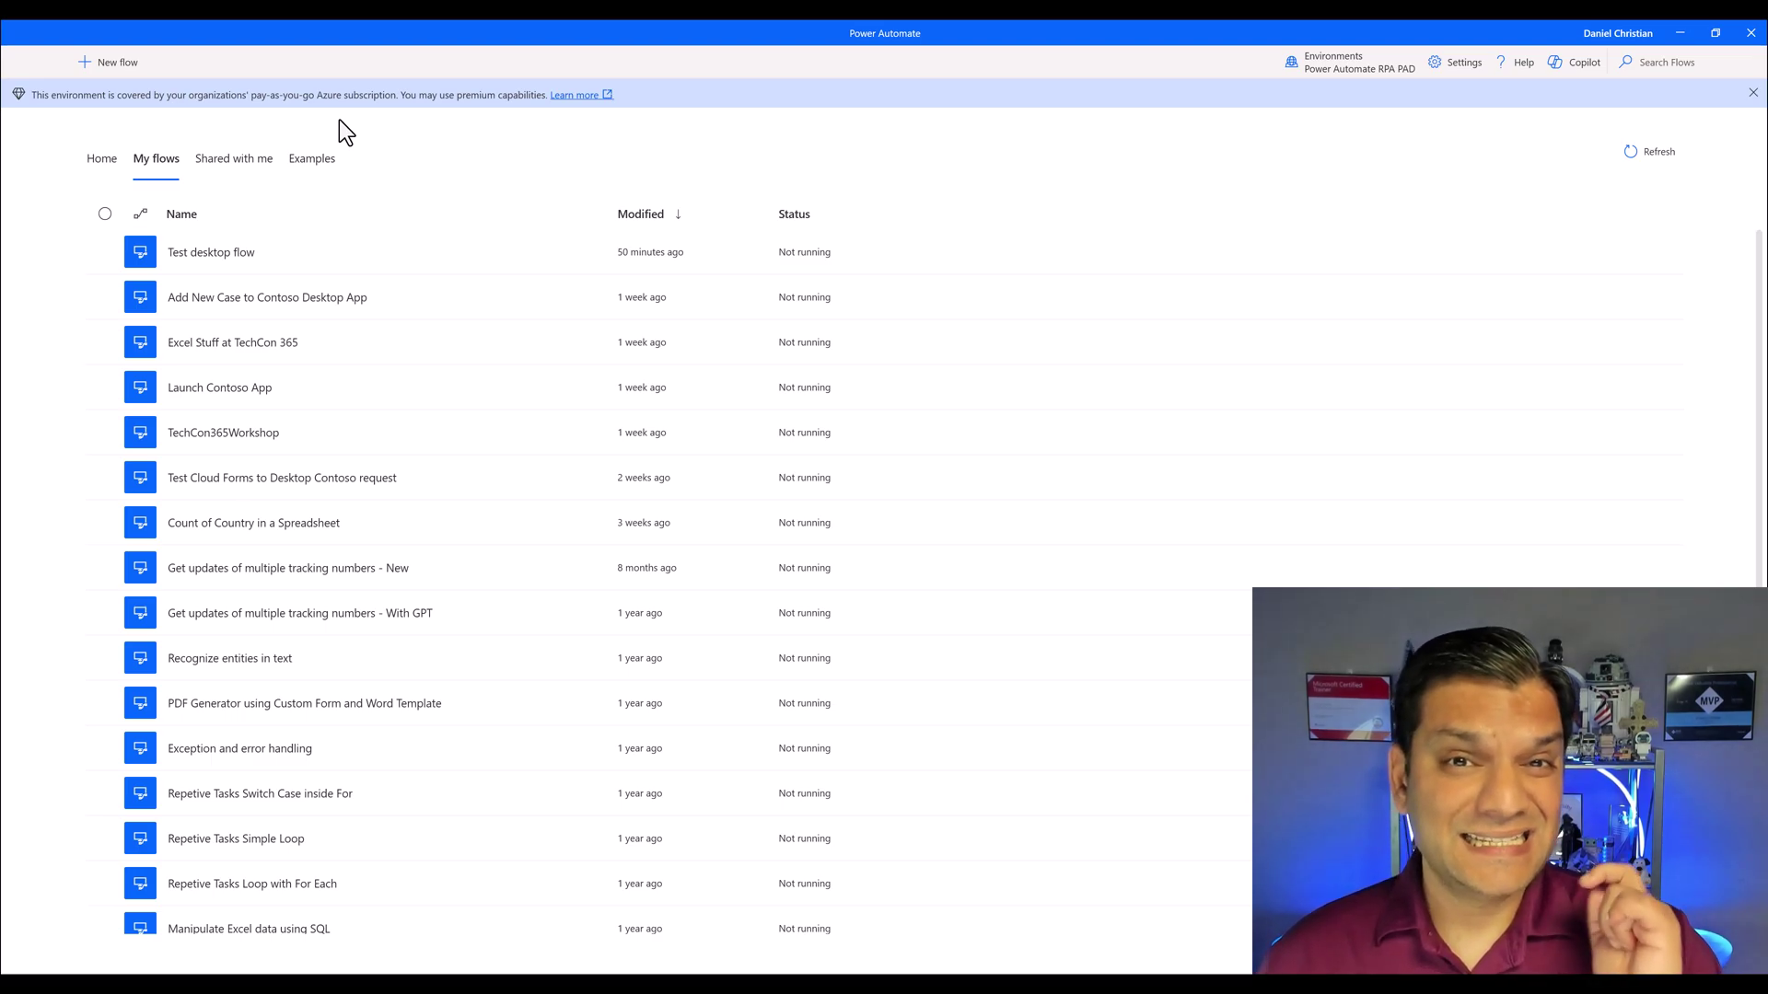
View the app's version information under Help > About, then close it
{"action": "left_click", "coordinate": [1510, 65]}
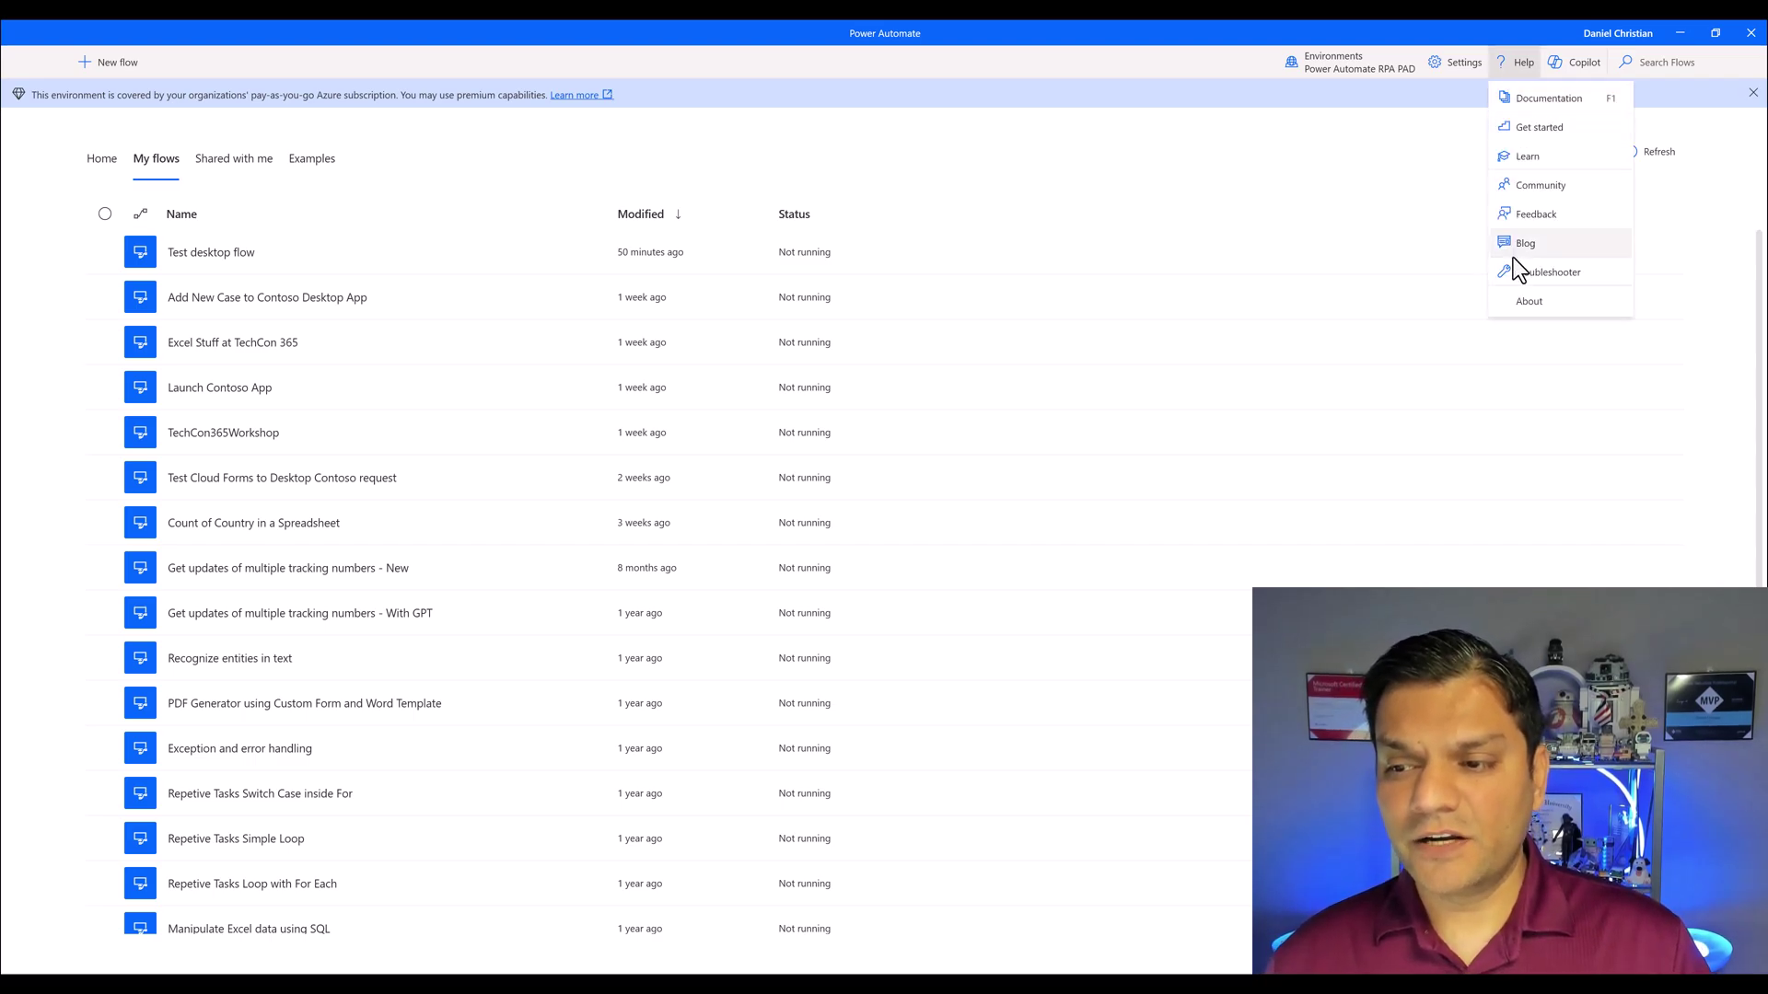
{"action": "left_click", "coordinate": [1518, 300]}
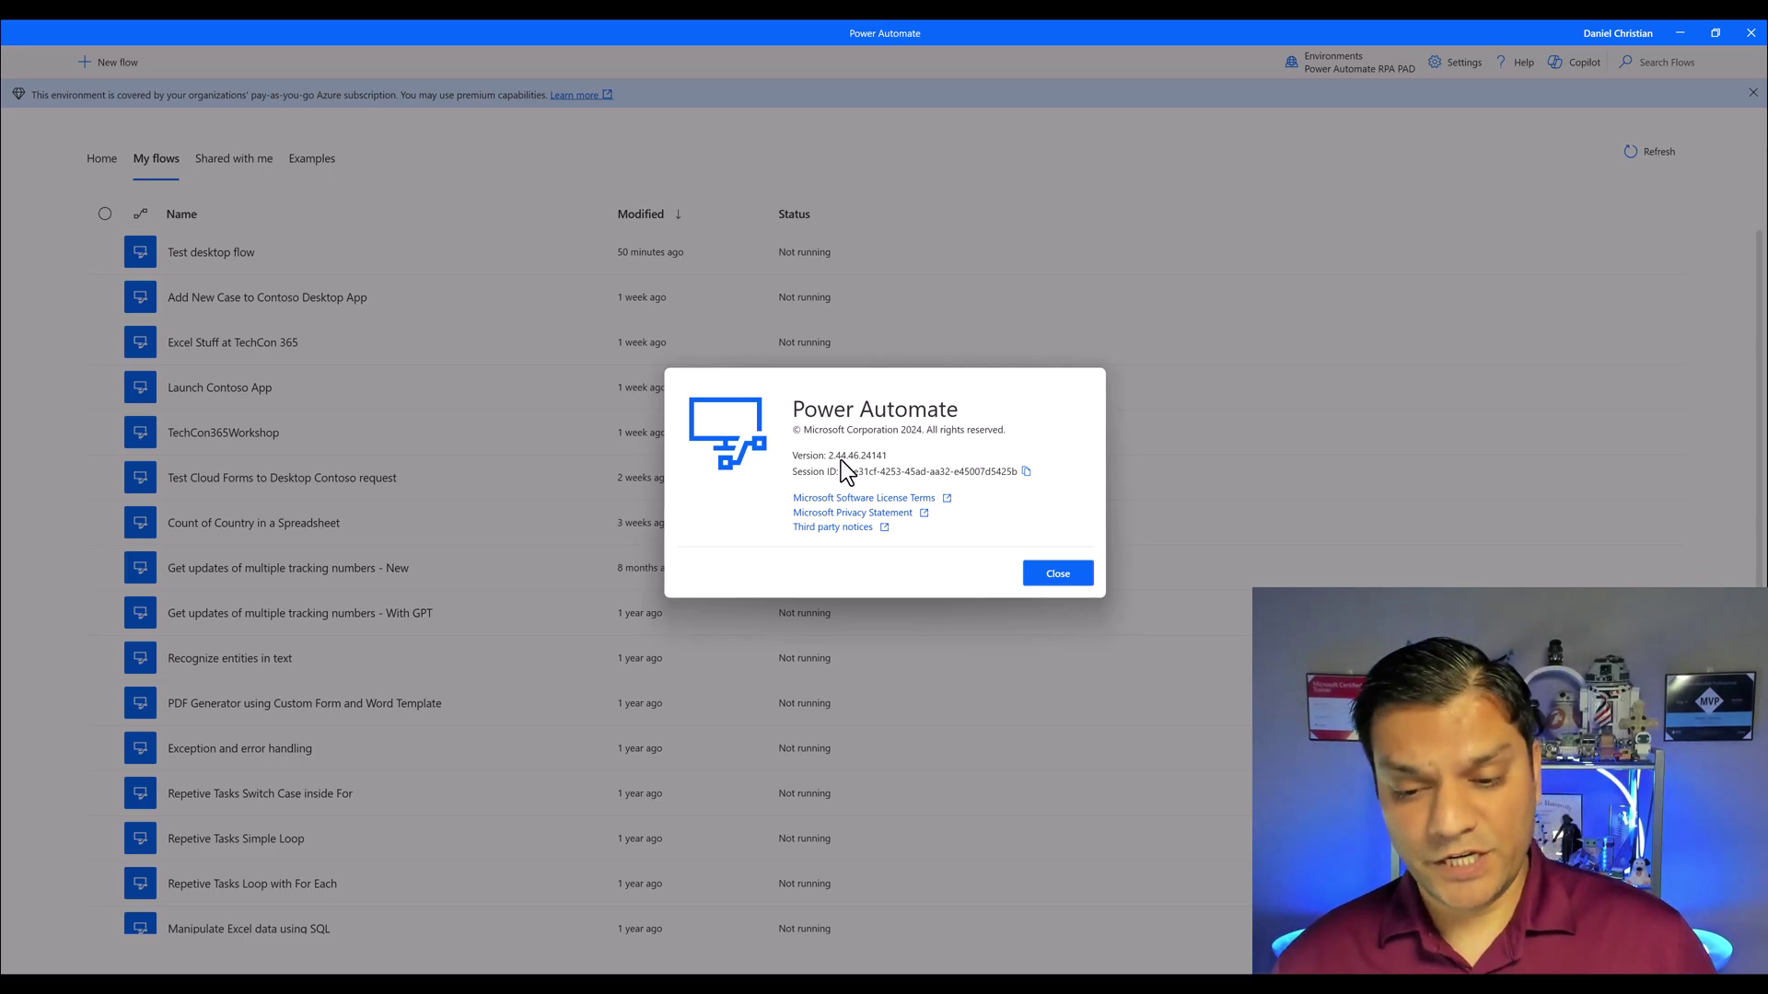
{"action": "left_click", "coordinate": [1077, 575]}
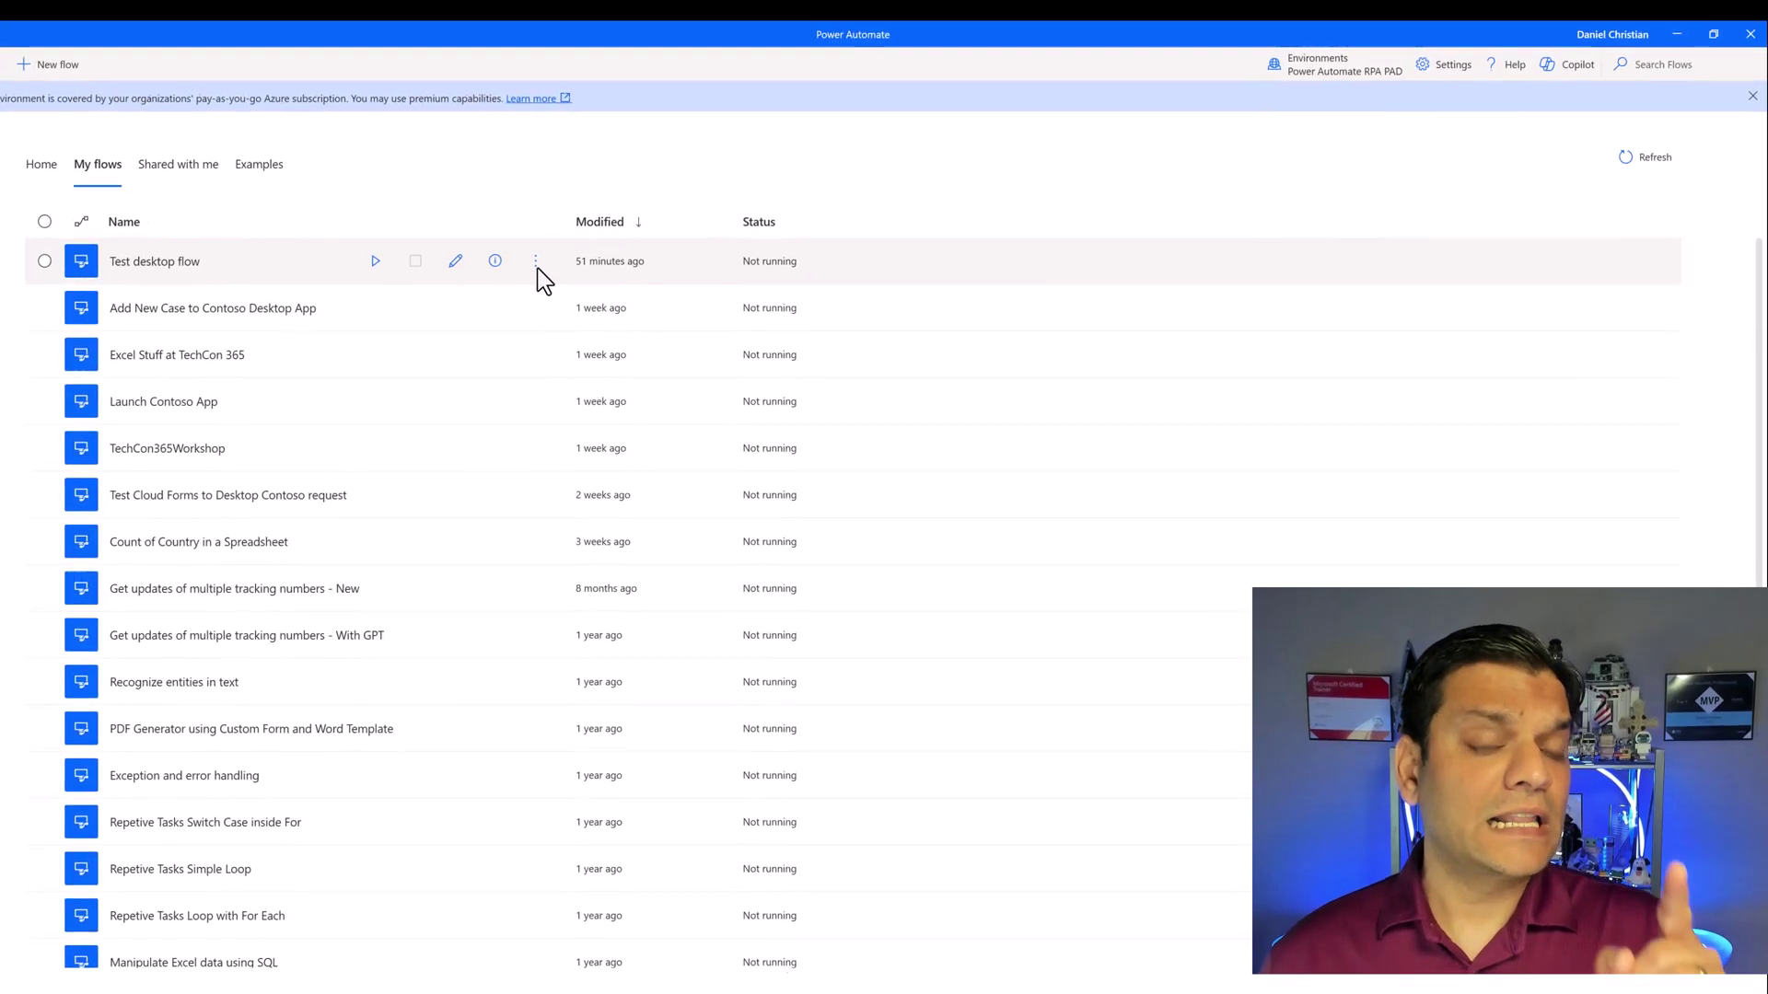
Glance at Test desktop flow's run options, then run the flow on the local desktop
{"action": "left_click", "coordinate": [579, 251]}
{"action": "mouse_move", "coordinate": [582, 260]}
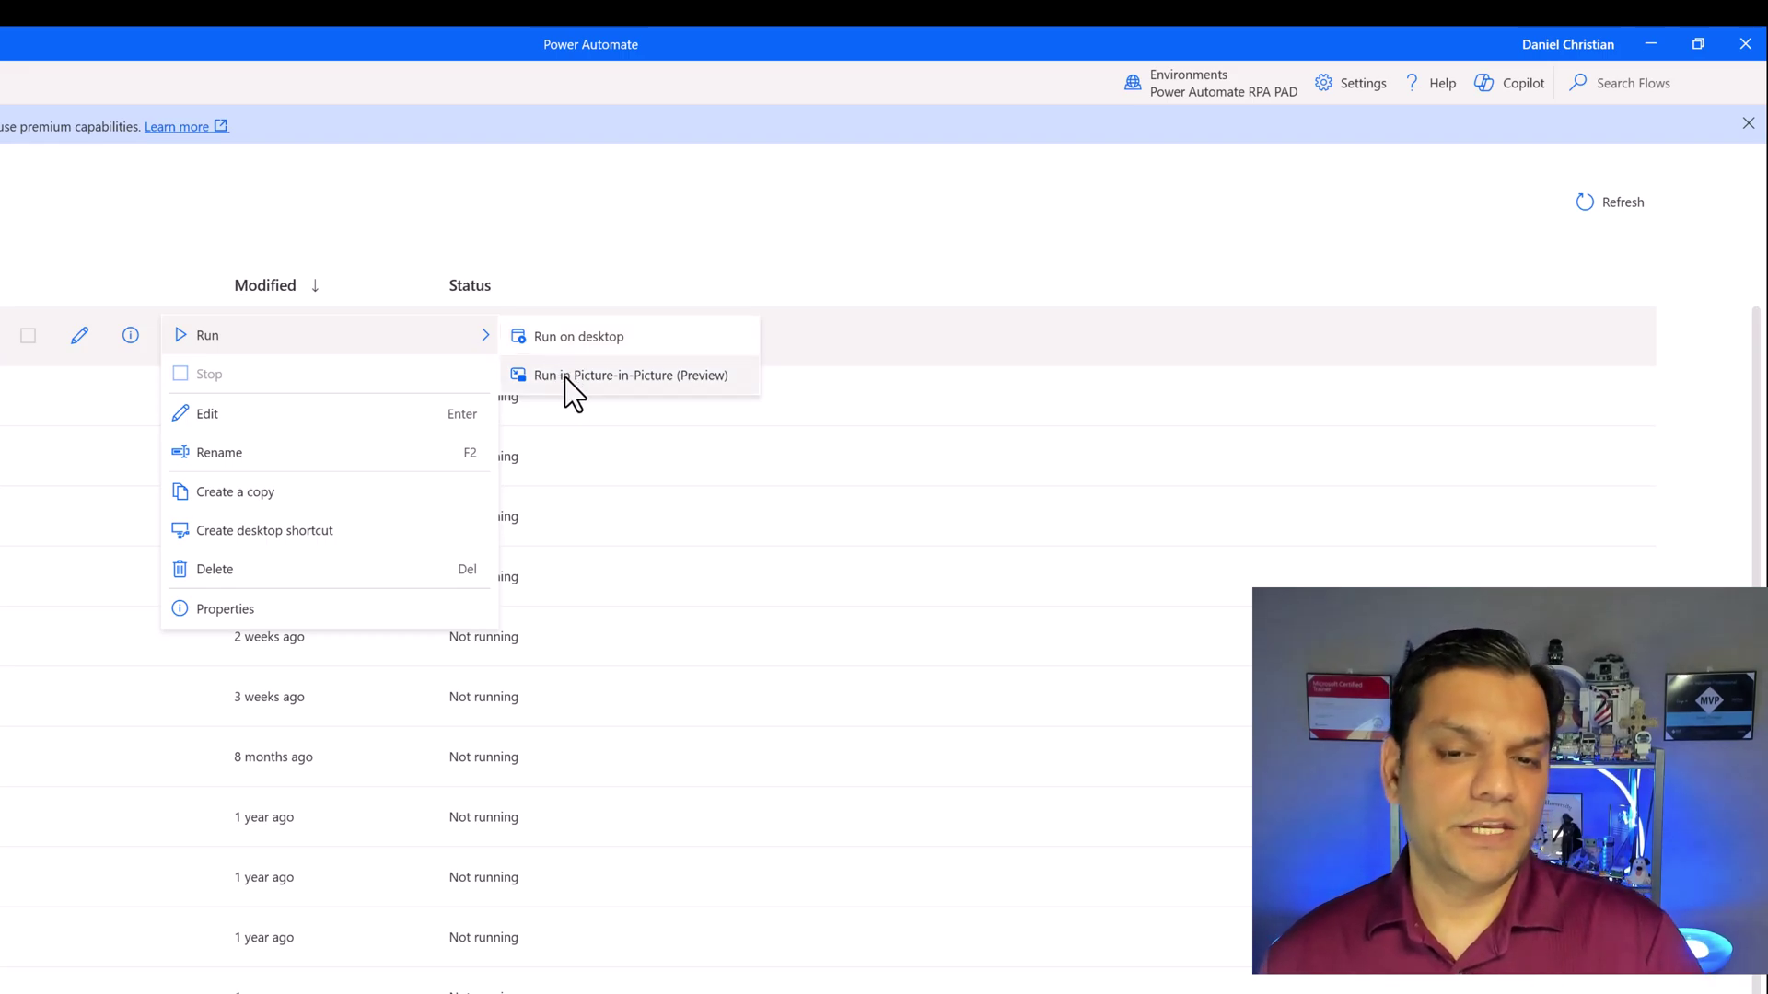
{"action": "left_click", "coordinate": [552, 232]}
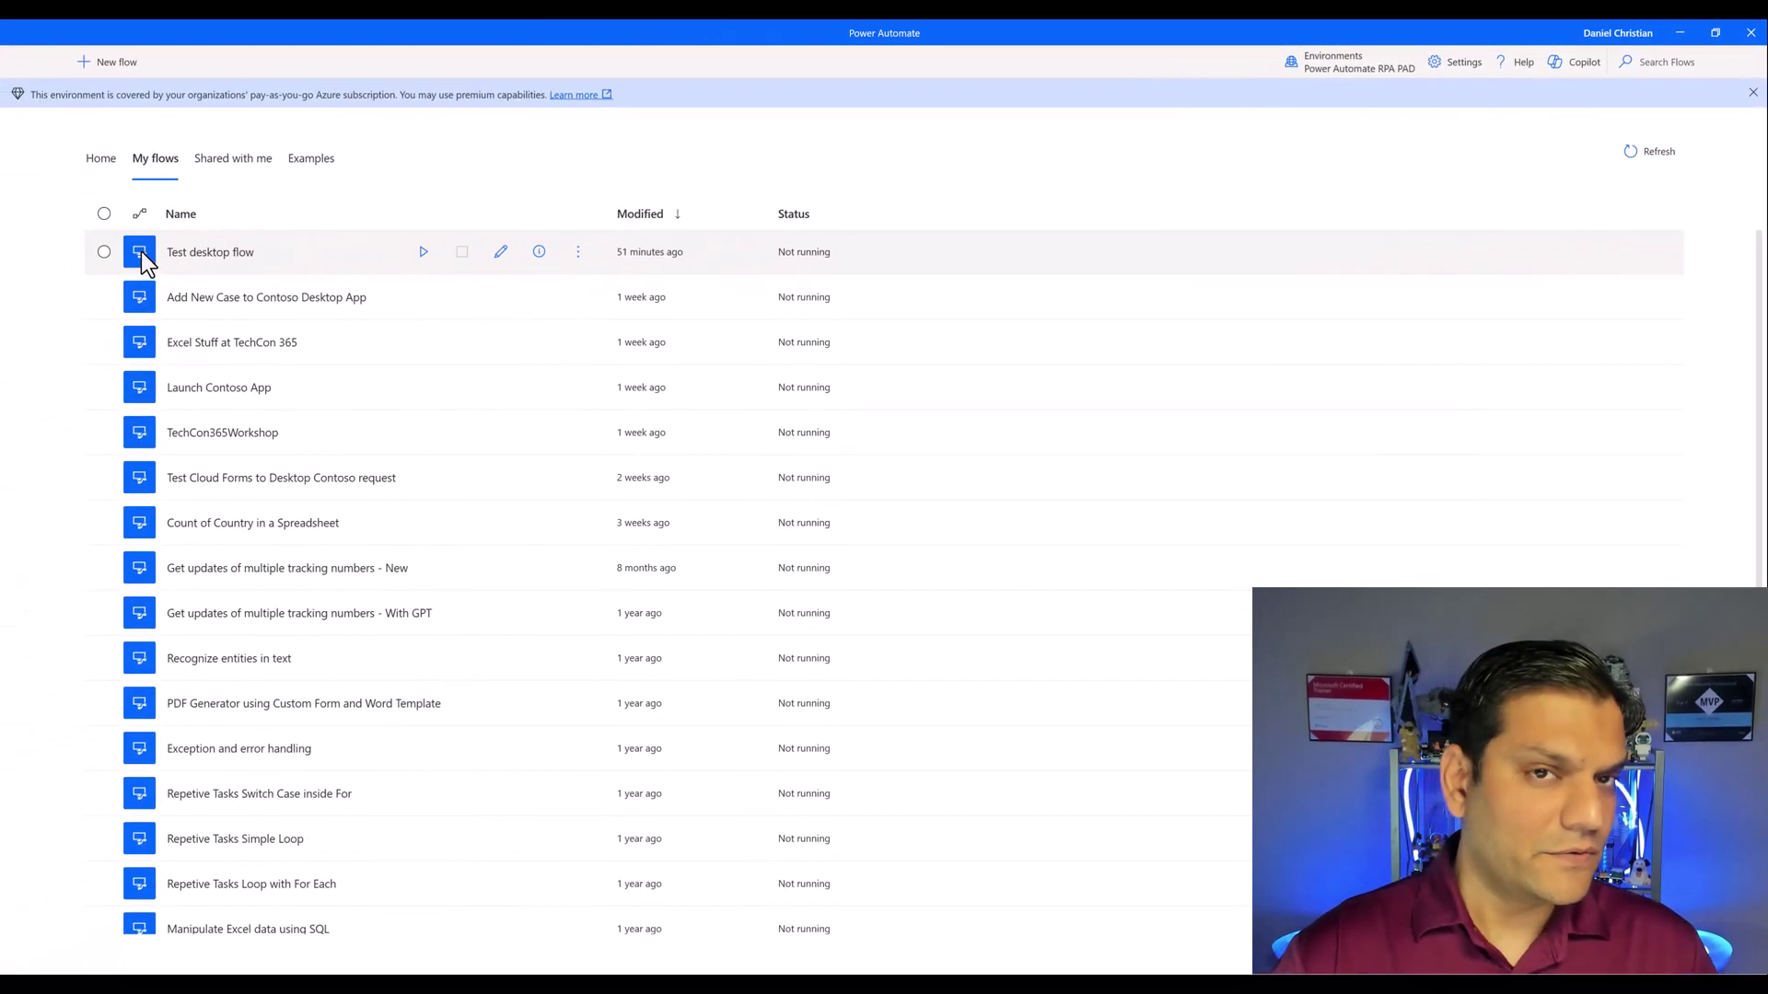
{"action": "left_click", "coordinate": [423, 254]}
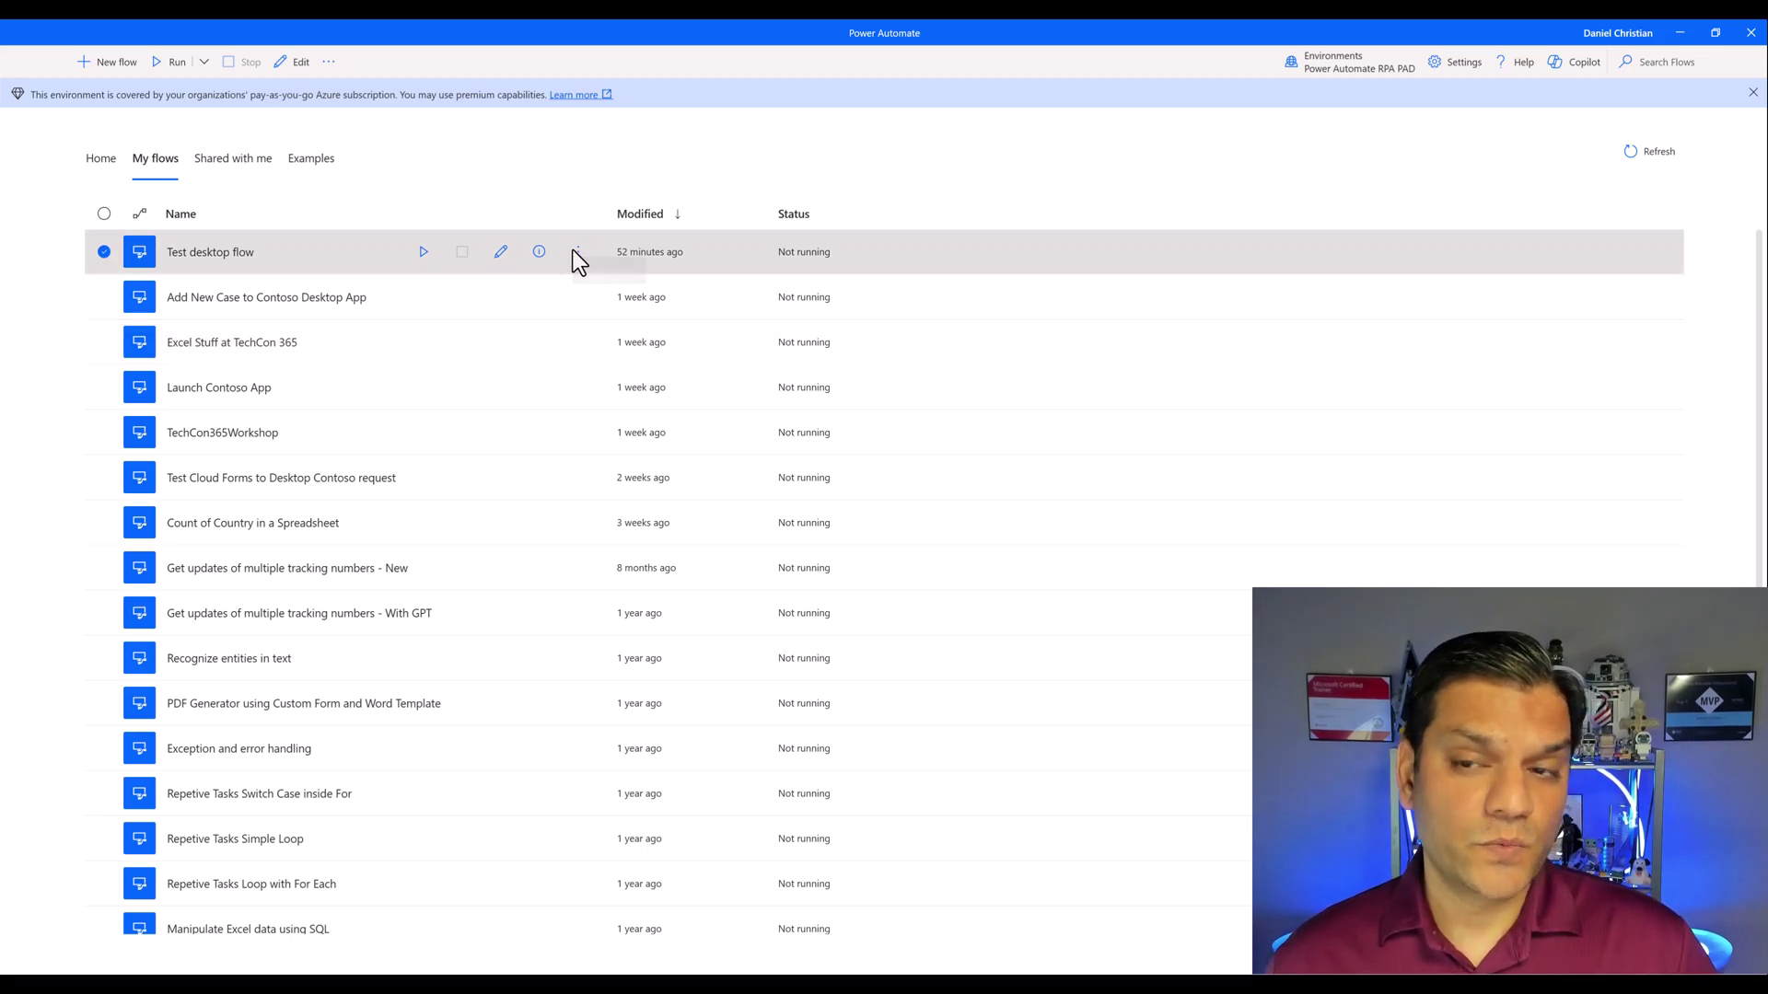
Turn on 'Set as default for local attended runs' in Test desktop flow's properties and save
{"action": "left_click", "coordinate": [576, 251]}
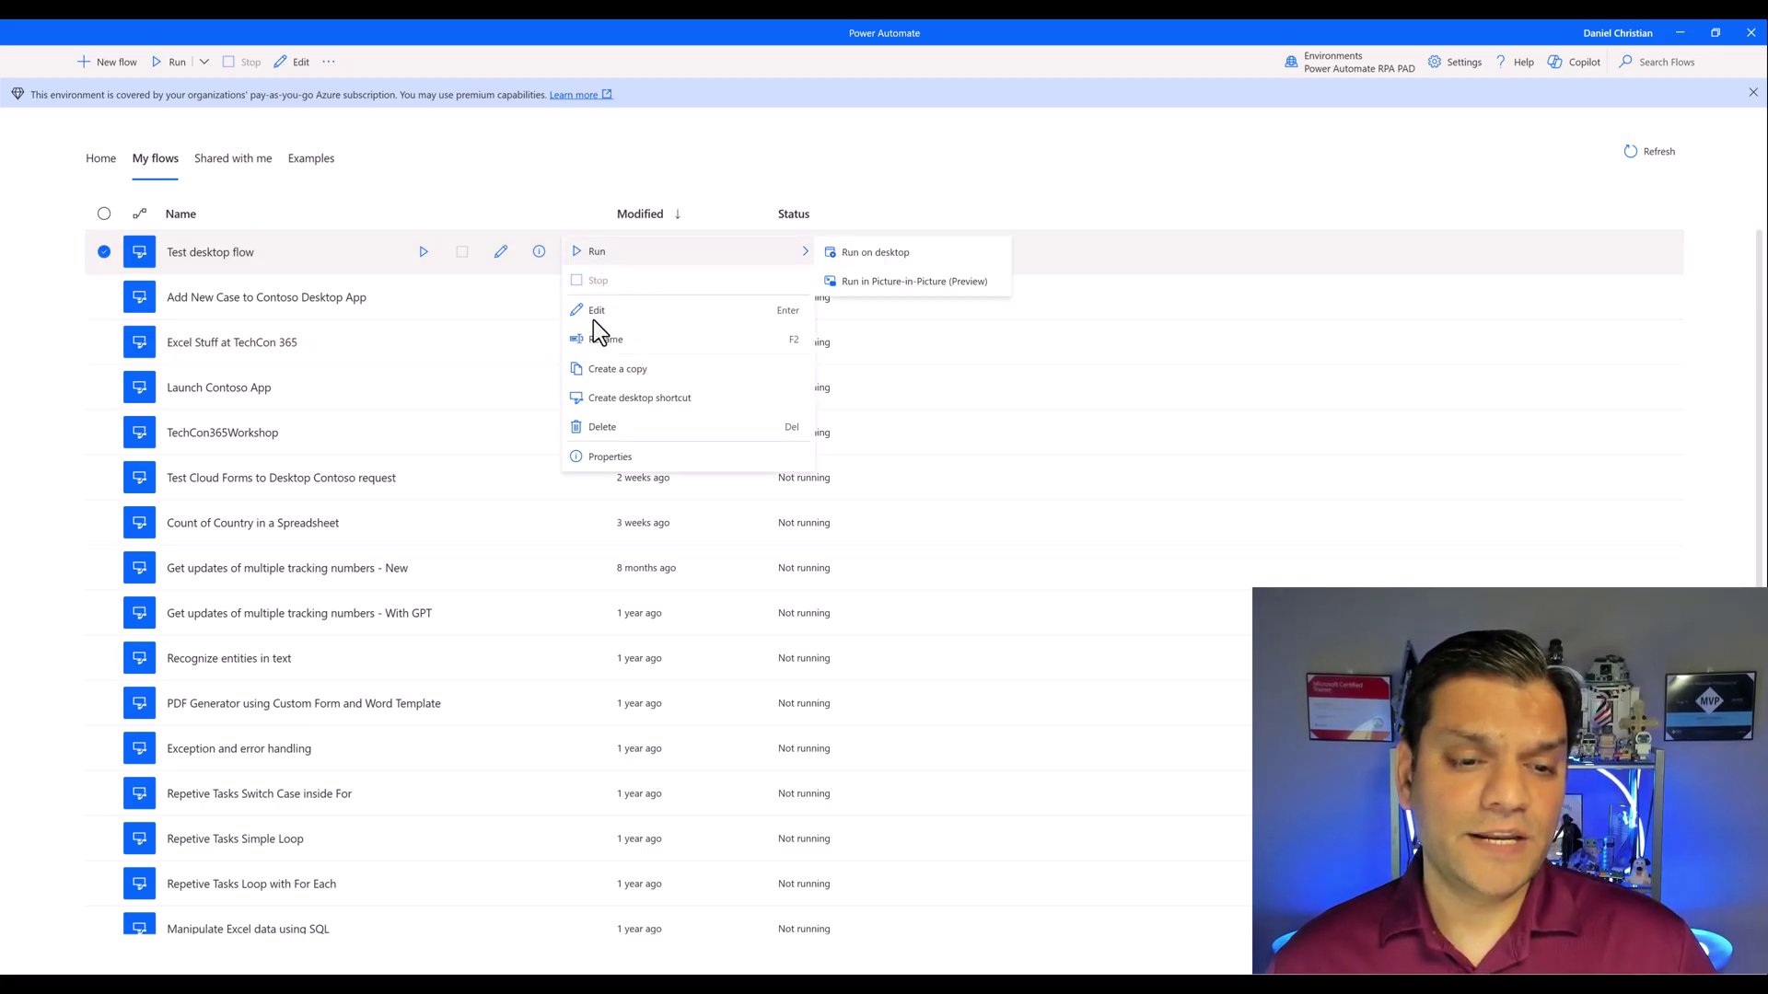
{"action": "left_click", "coordinate": [607, 456]}
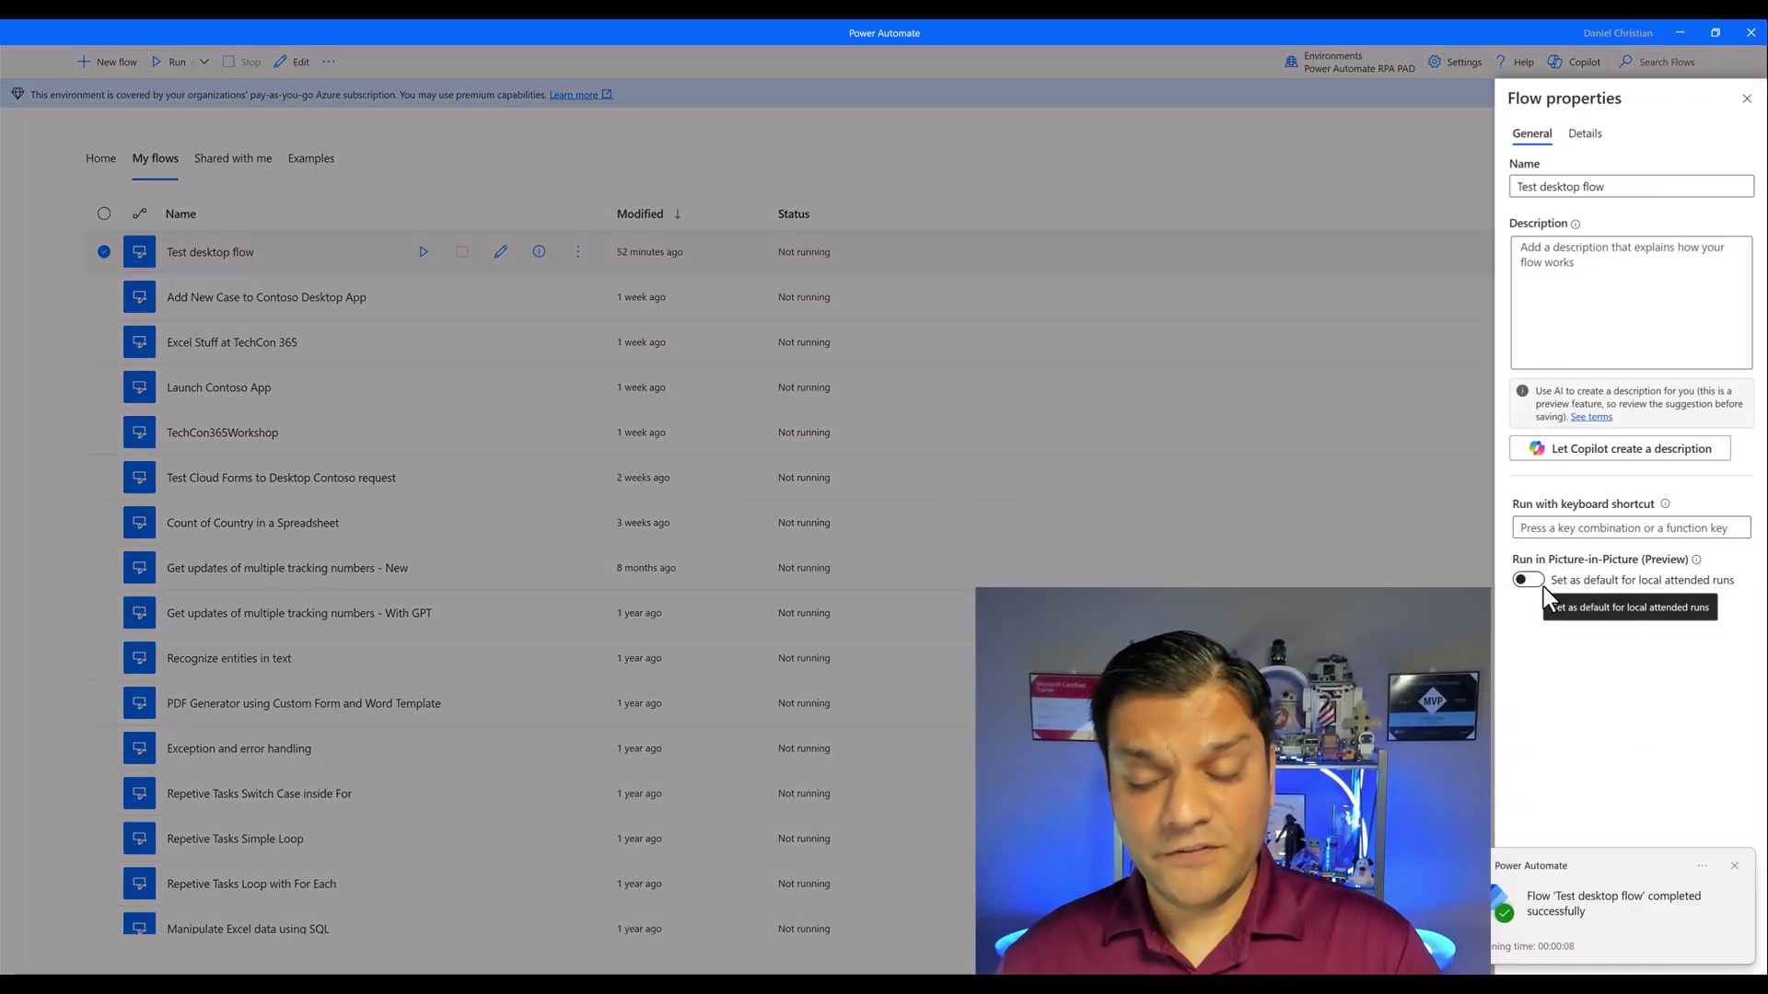
{"action": "left_click", "coordinate": [1735, 867]}
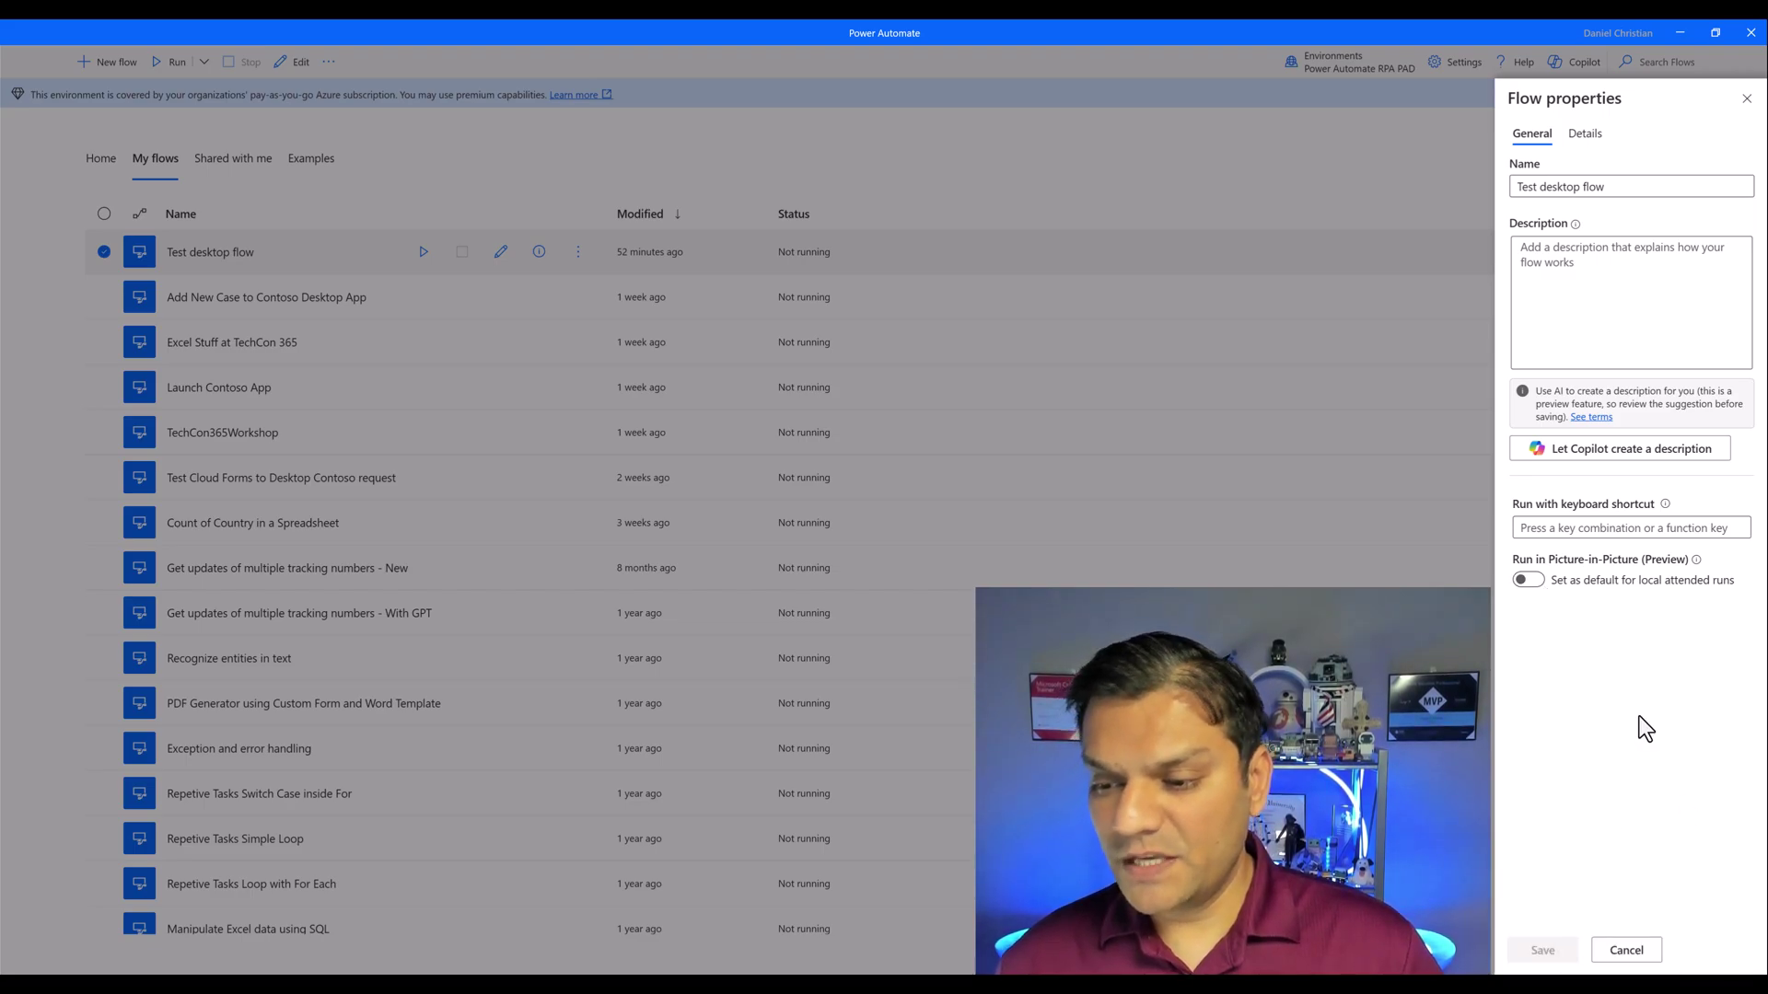
{"action": "left_click", "coordinate": [1536, 581]}
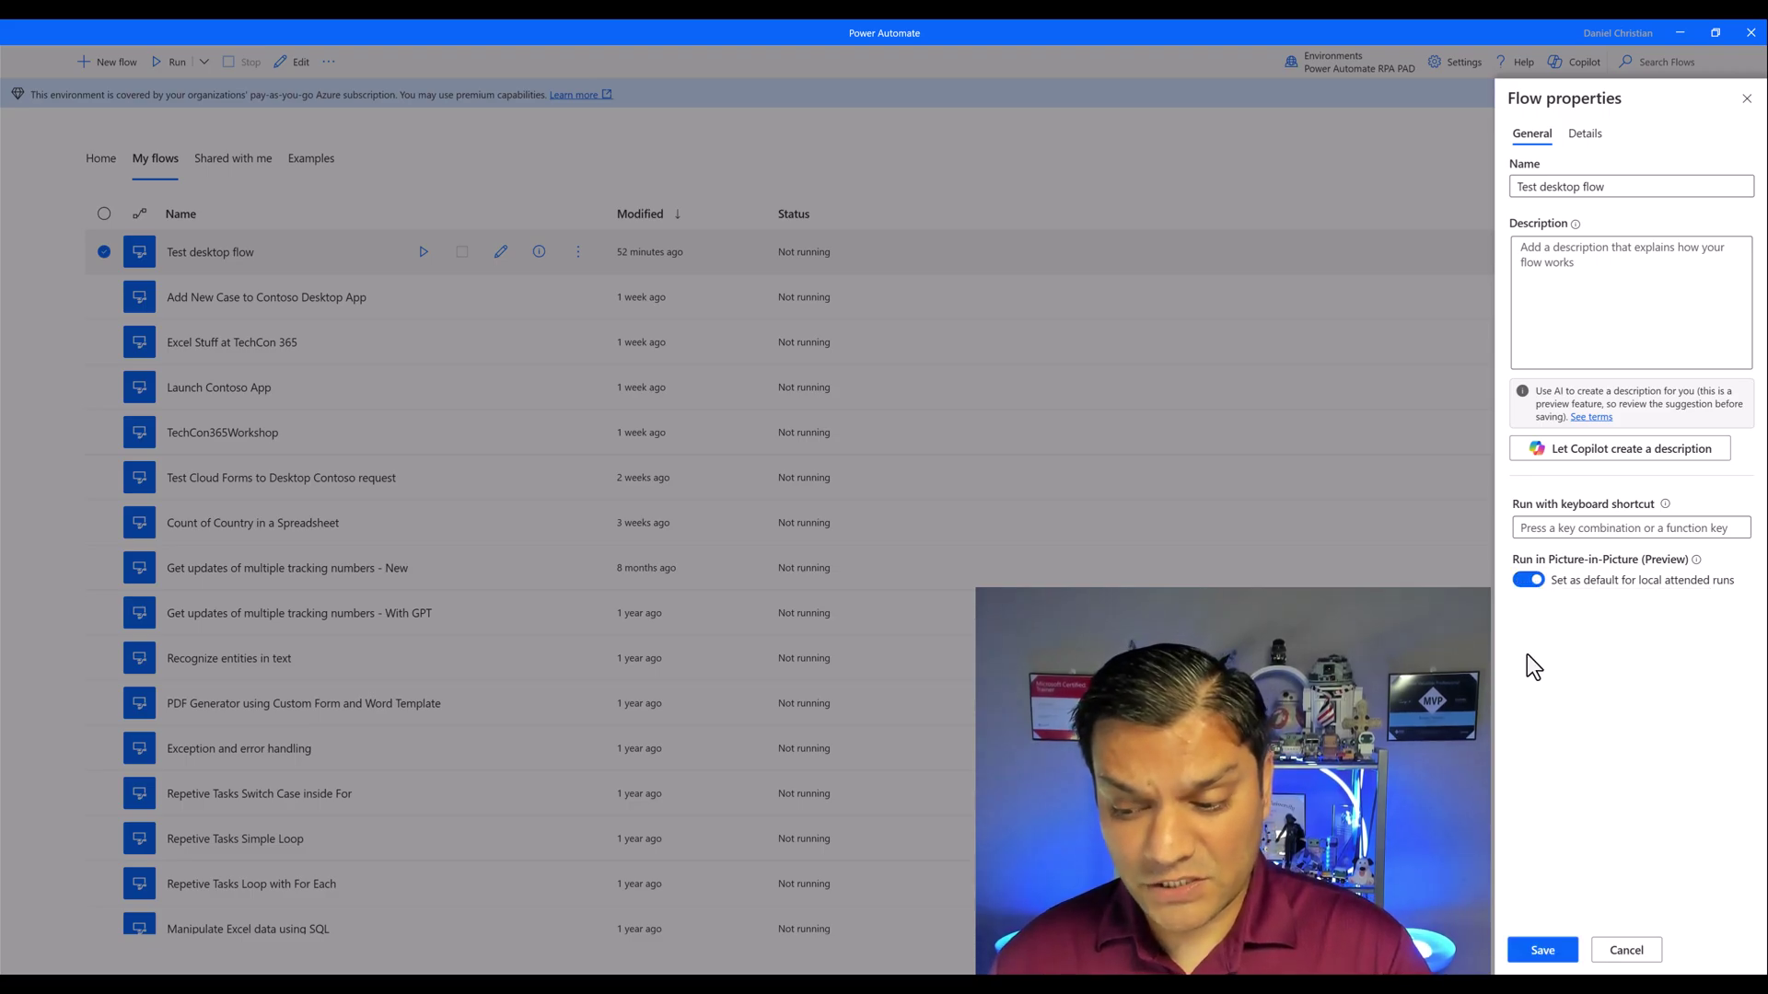
{"action": "left_click", "coordinate": [1544, 950]}
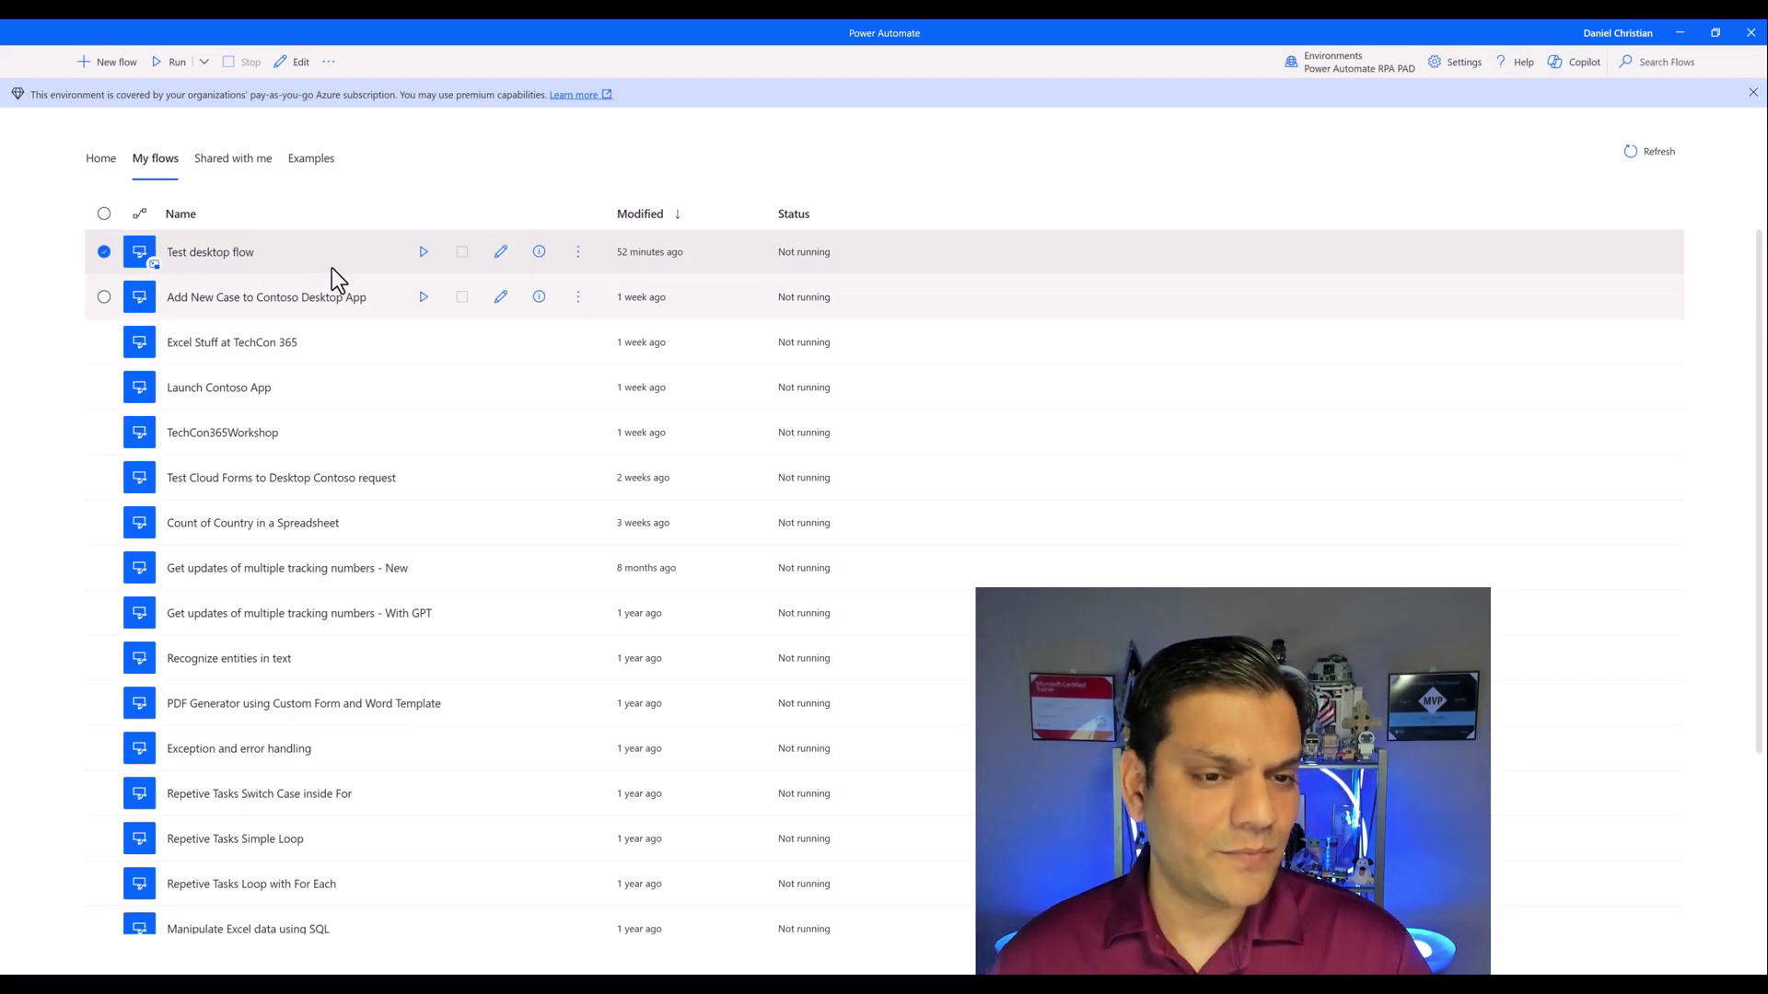
{"action": "left_click", "coordinate": [578, 252]}
{"action": "mouse_move", "coordinate": [756, 255]}
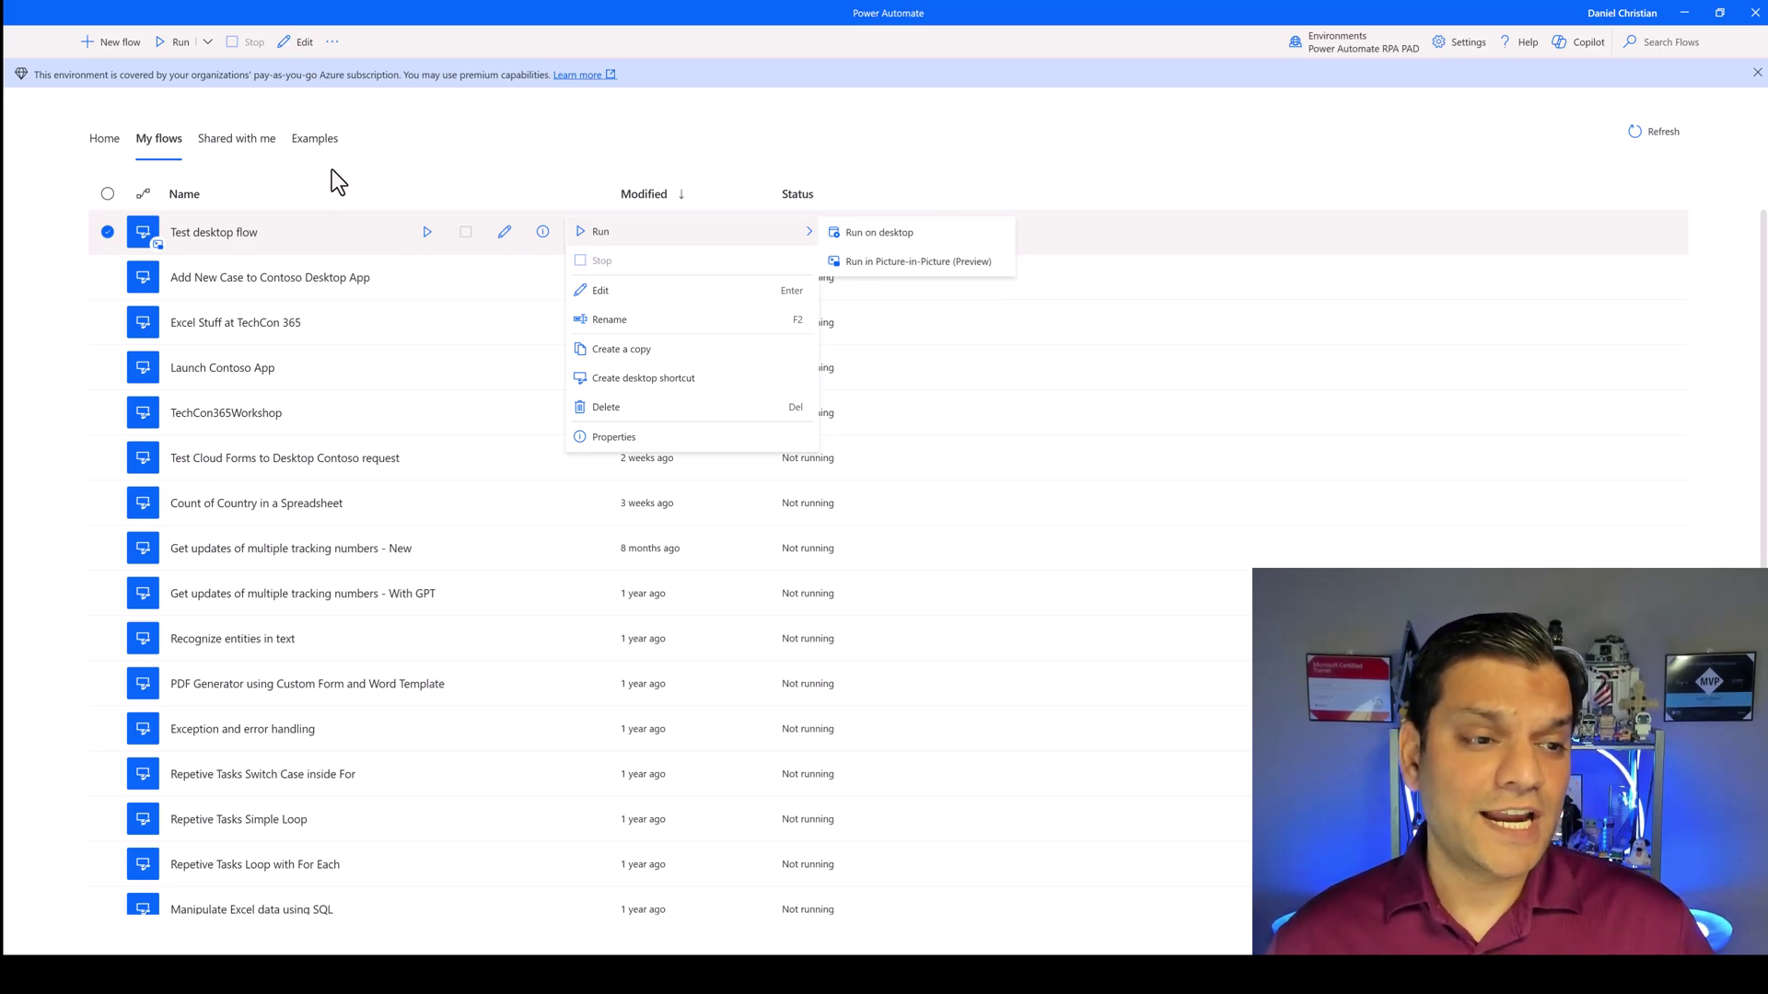
Run Test desktop flow, which now opens in a Picture-in-Picture window
{"action": "left_click", "coordinate": [405, 158]}
{"action": "mouse_move", "coordinate": [406, 221]}
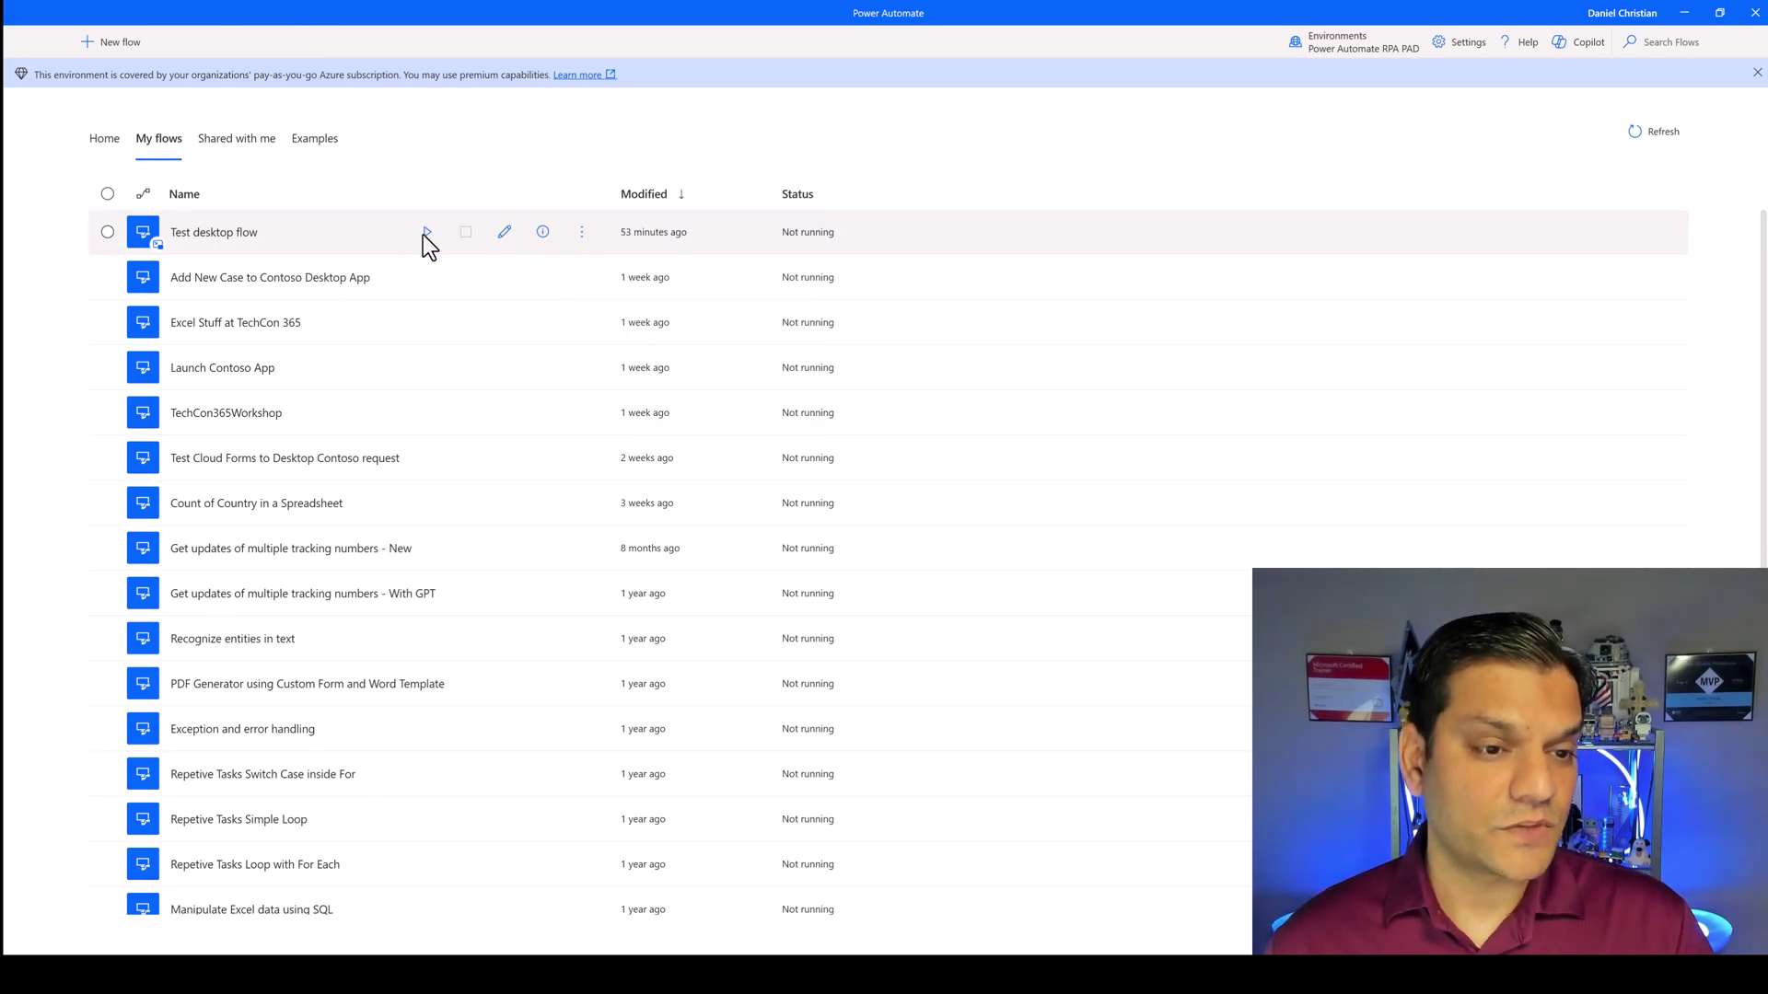
{"action": "left_click", "coordinate": [425, 233]}
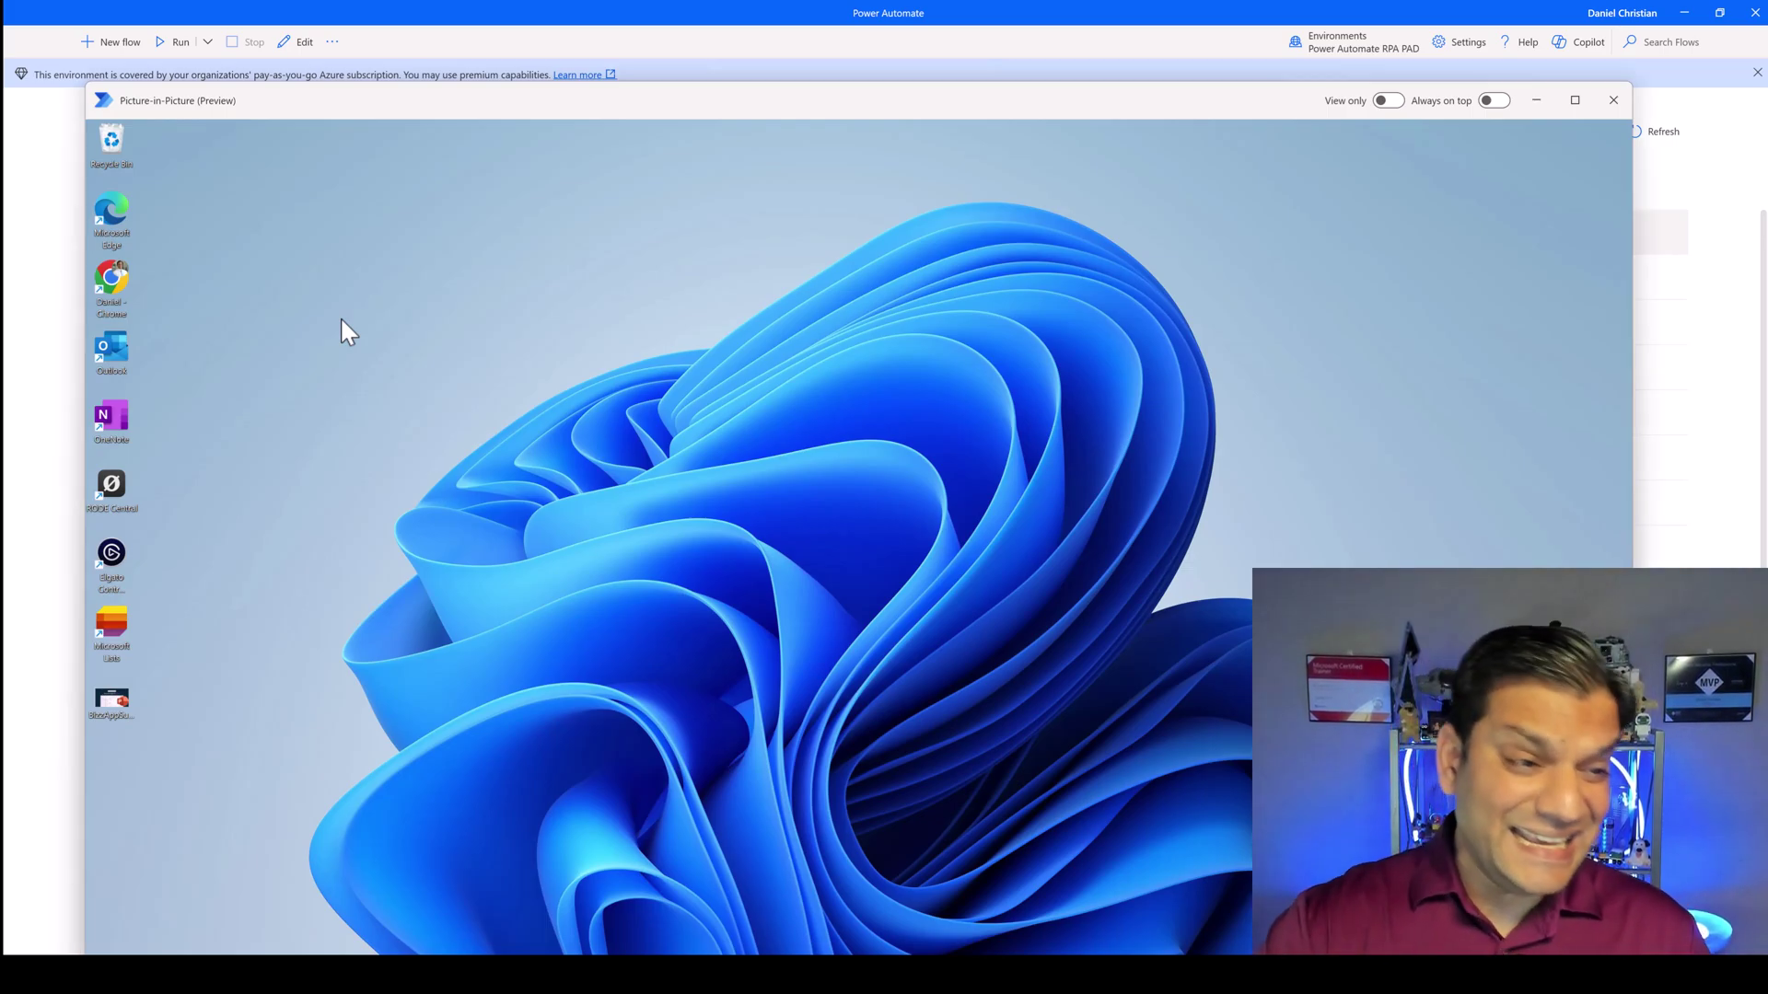
Launch Edge inside the Picture-in-Picture session, then close it
{"action": "double_click", "coordinate": [110, 212]}
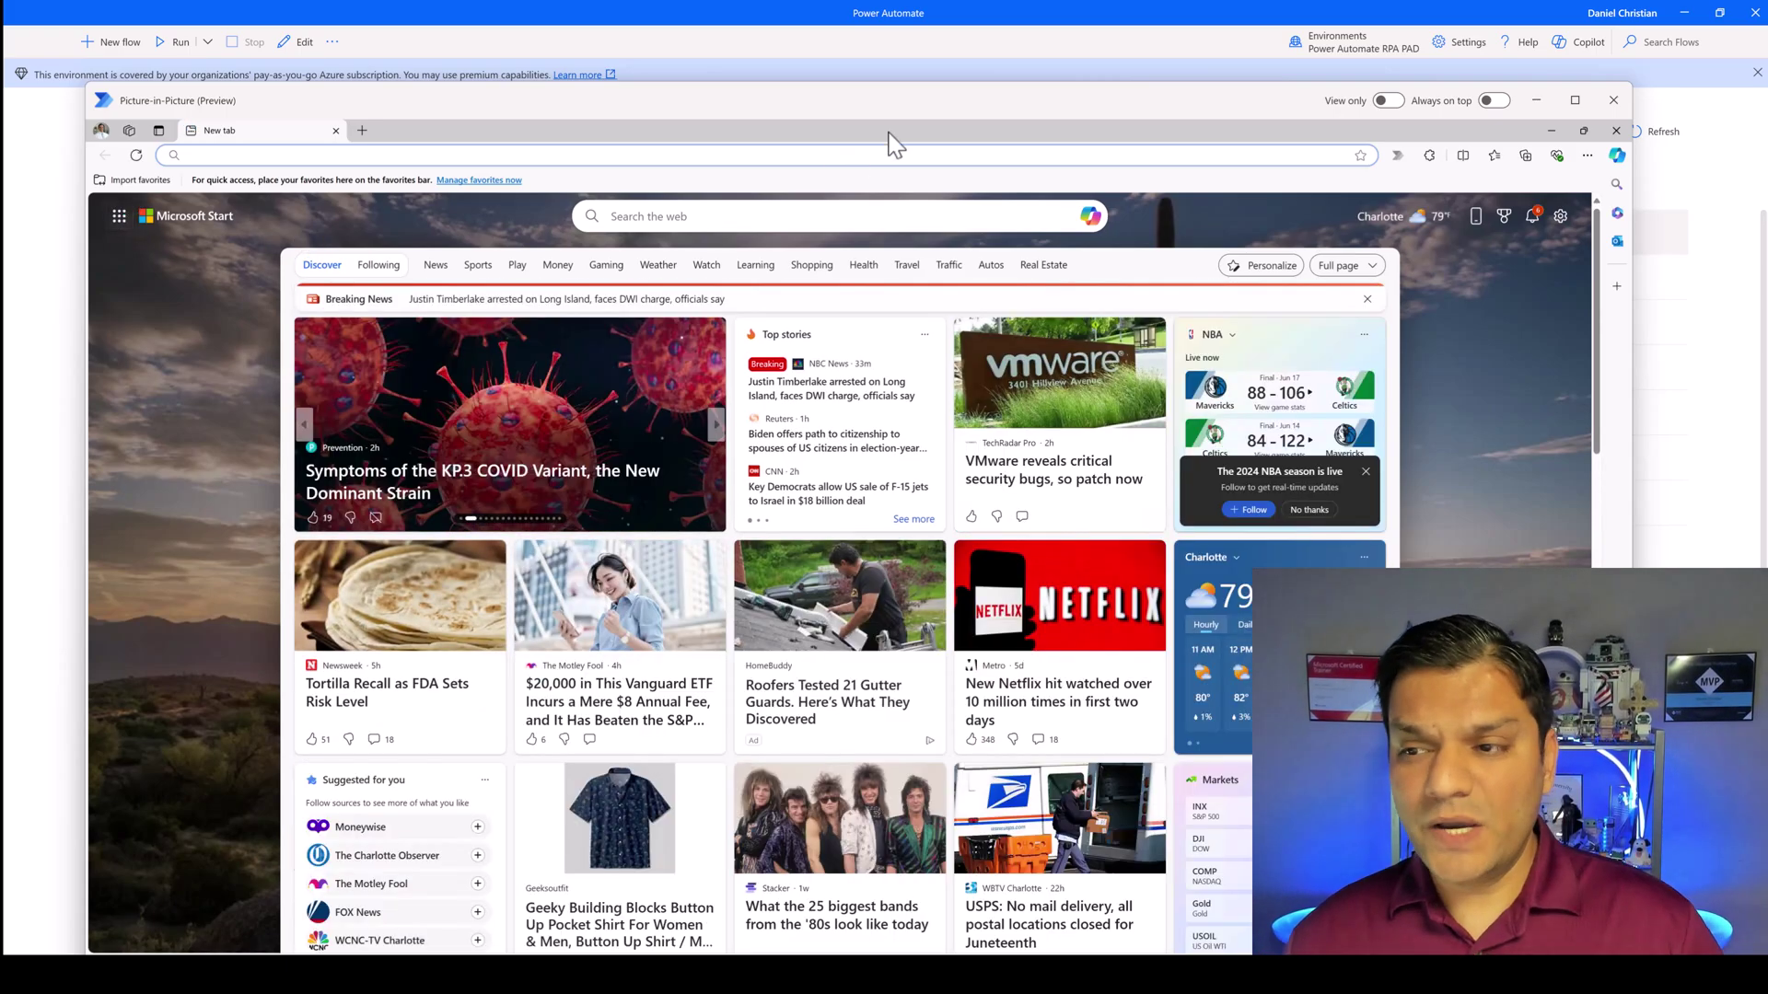
{"action": "left_click", "coordinate": [1616, 130]}
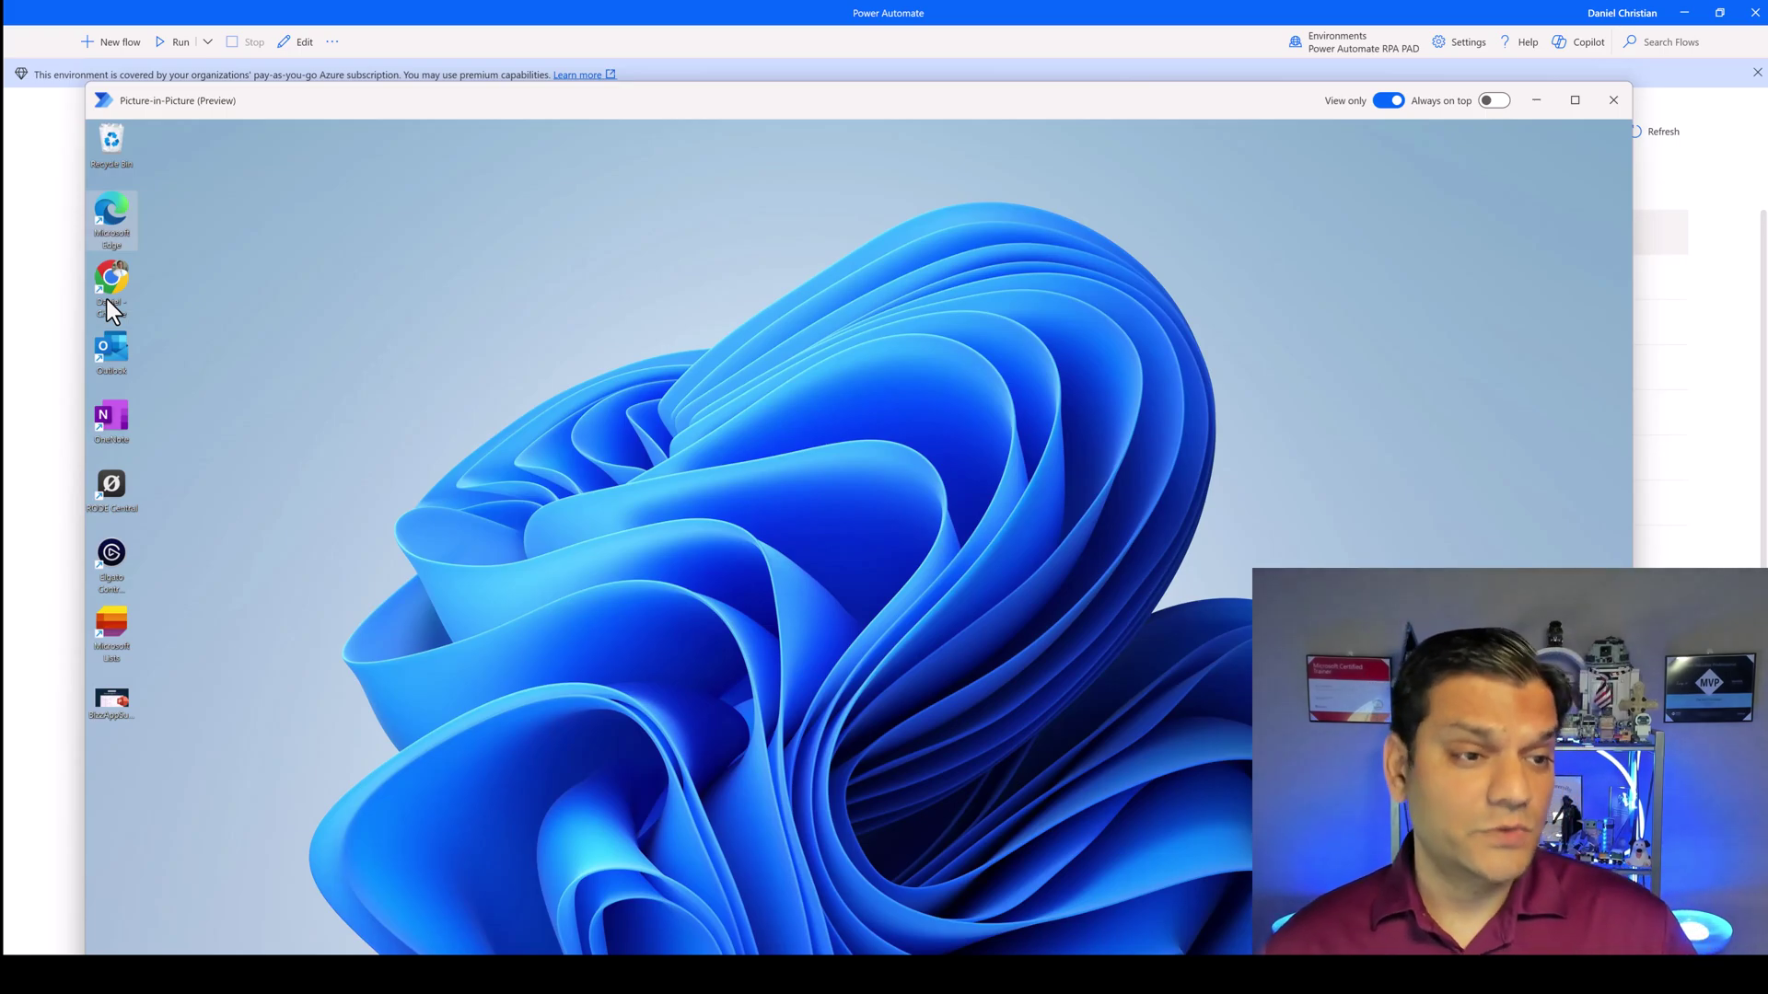
Move the PiP window aside, rerun Test desktop flow, and bring the PiP window forward
{"action": "left_click_drag", "start_coordinate": [332, 103], "coordinate": [633, 184]}
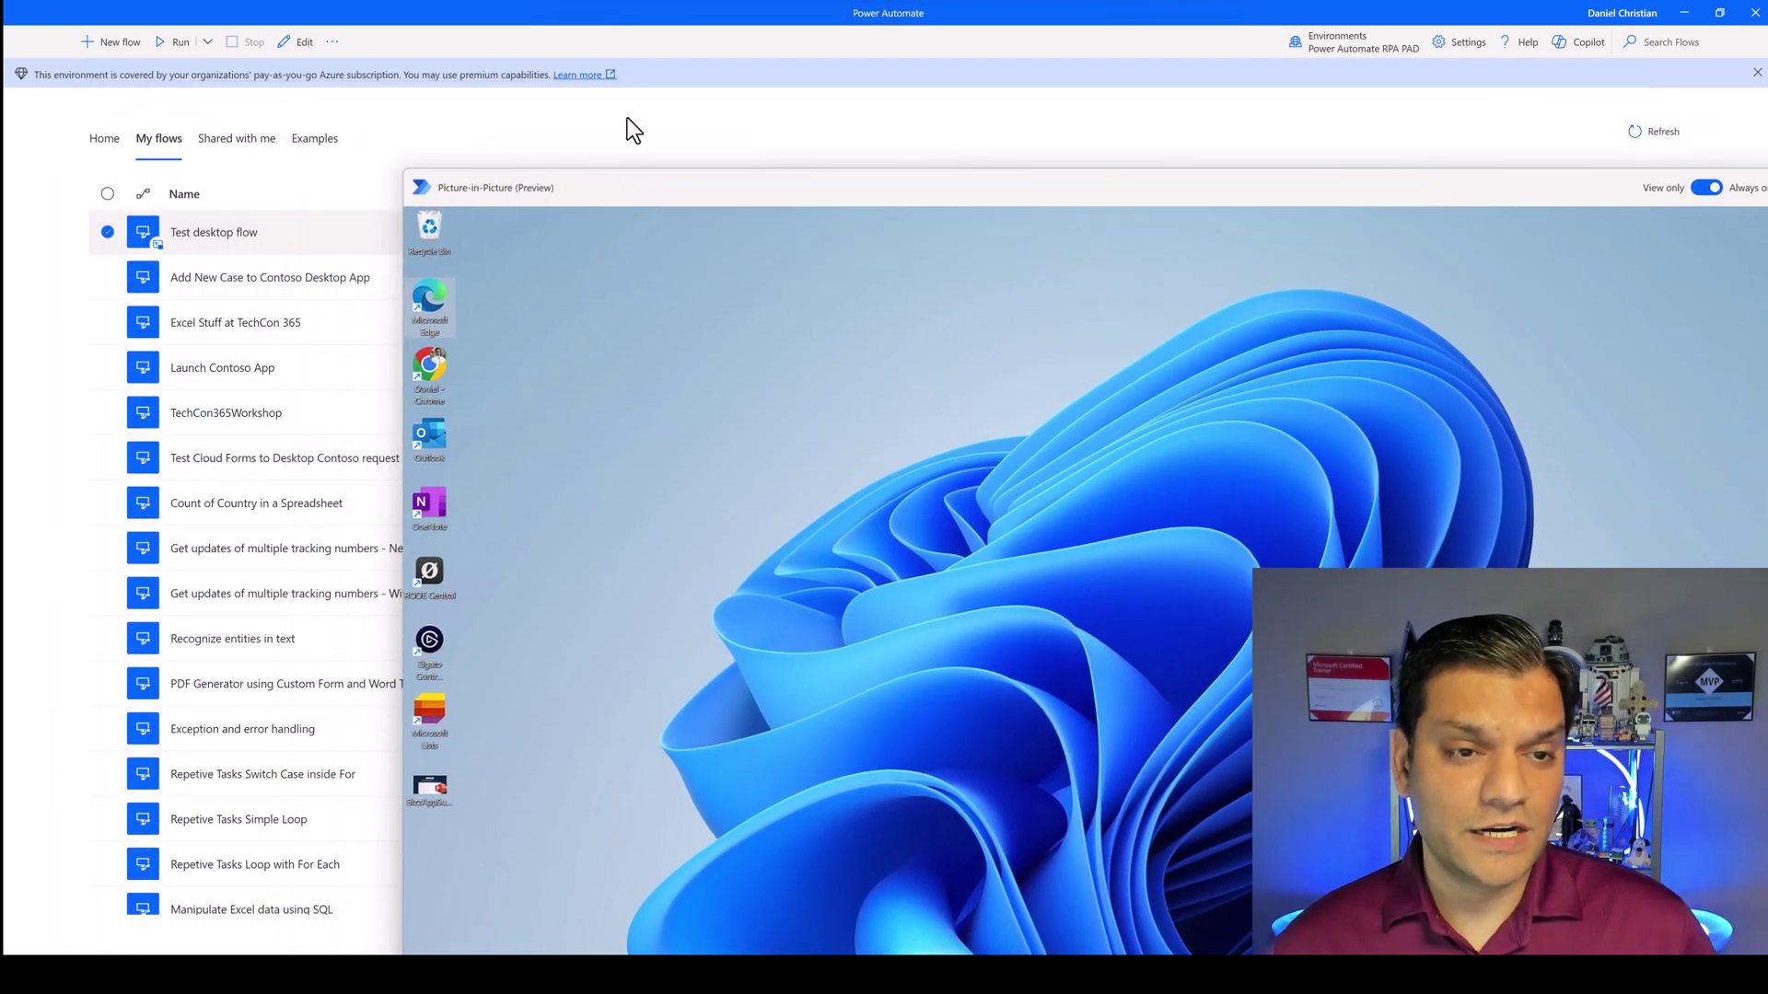
{"action": "left_click", "coordinate": [539, 42]}
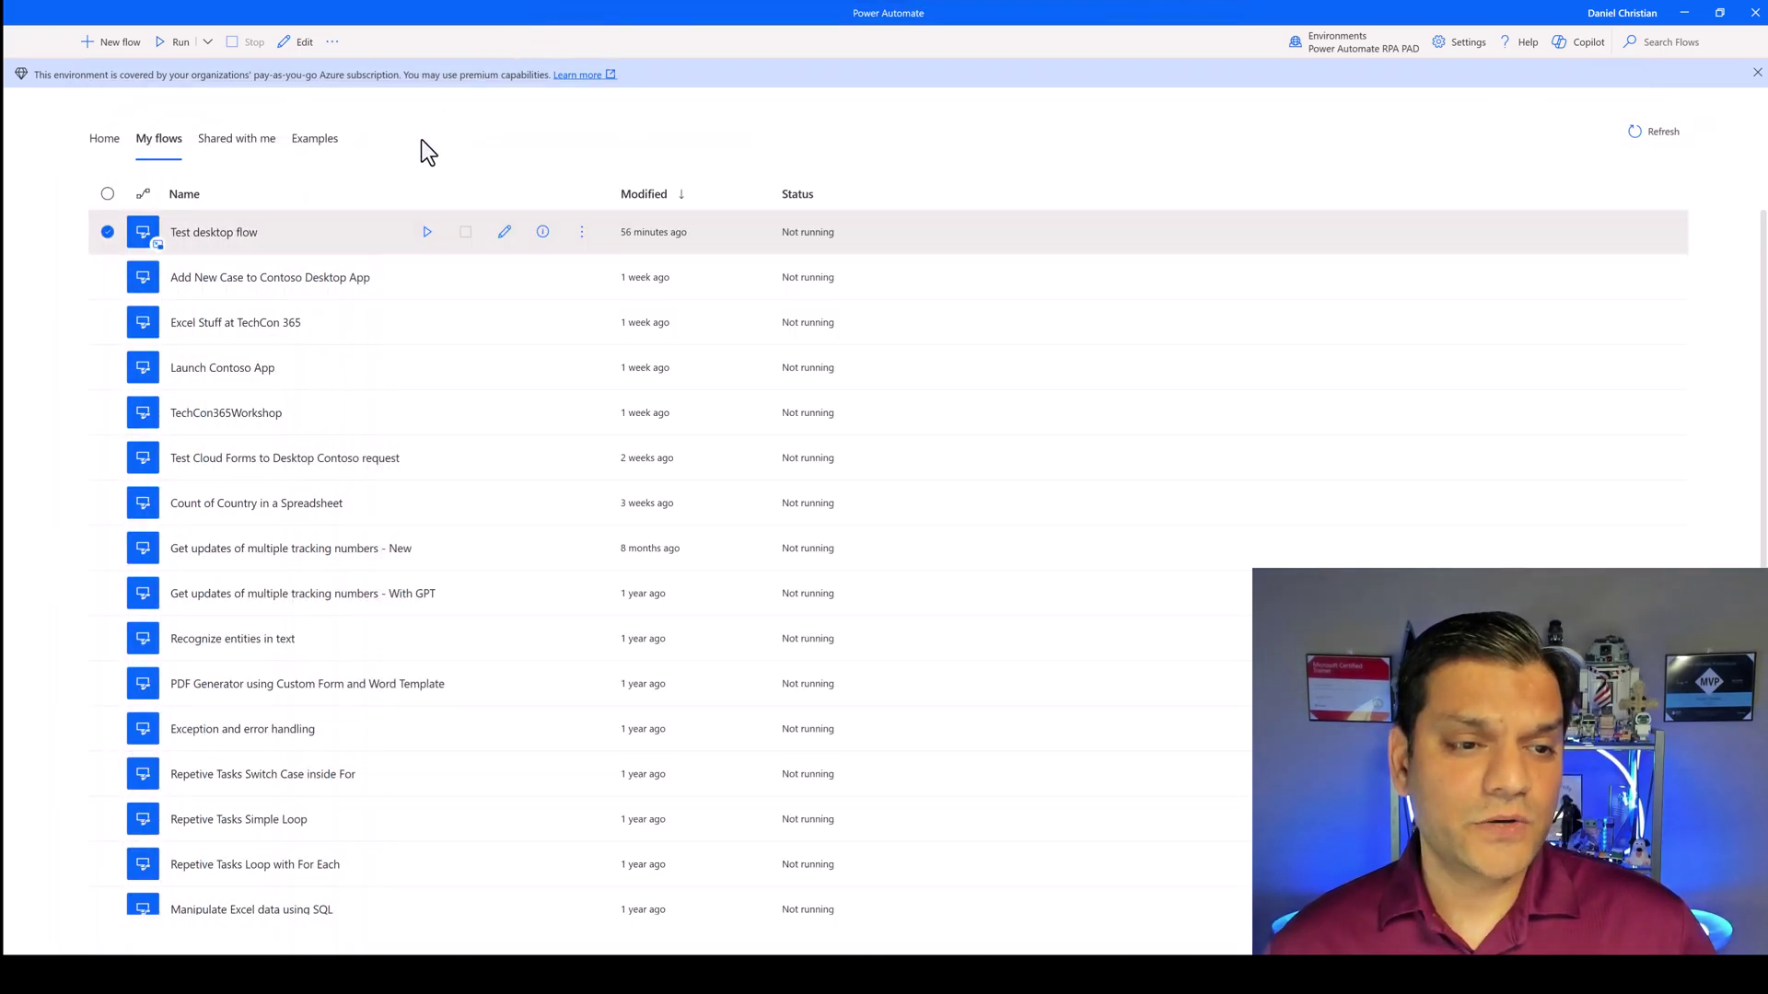
{"action": "left_click", "coordinate": [581, 232]}
{"action": "left_click", "coordinate": [912, 261]}
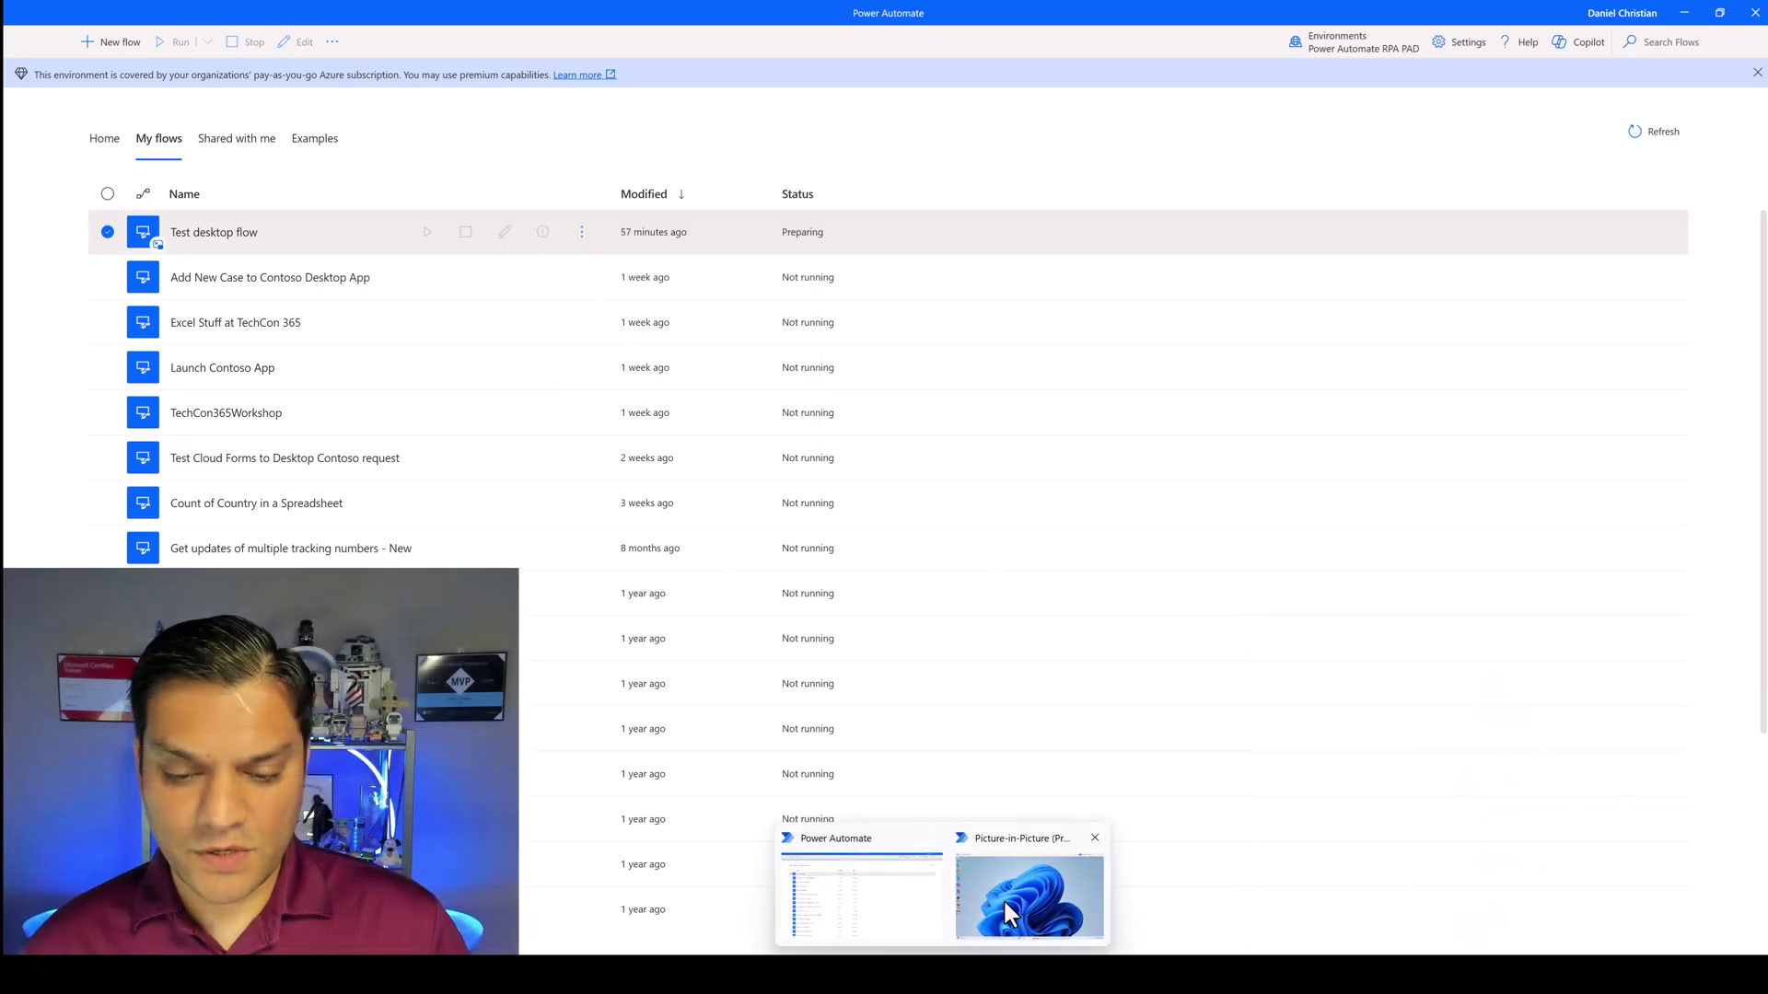
{"action": "left_click", "coordinate": [1002, 898]}
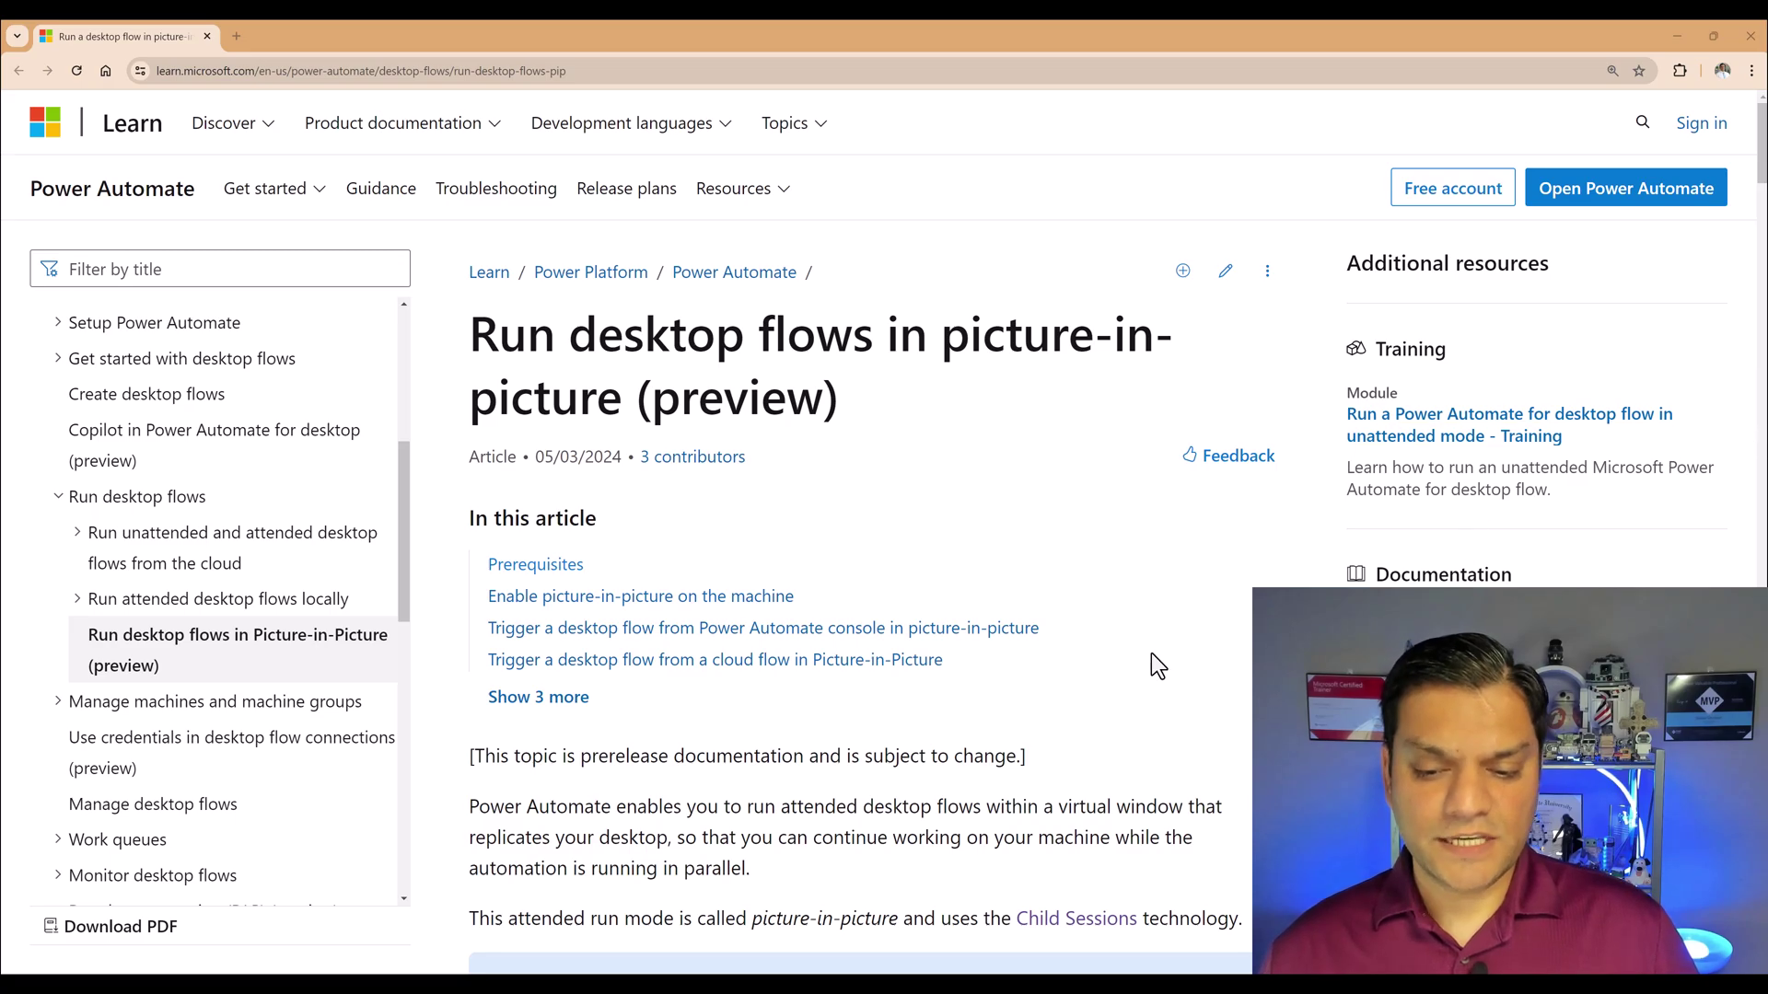
Open the Child Sessions link from the picture-in-picture article in a new browser tab
{"action": "scroll", "coordinate": [1158, 666], "scroll_direction": "down", "scroll_amount": 2}
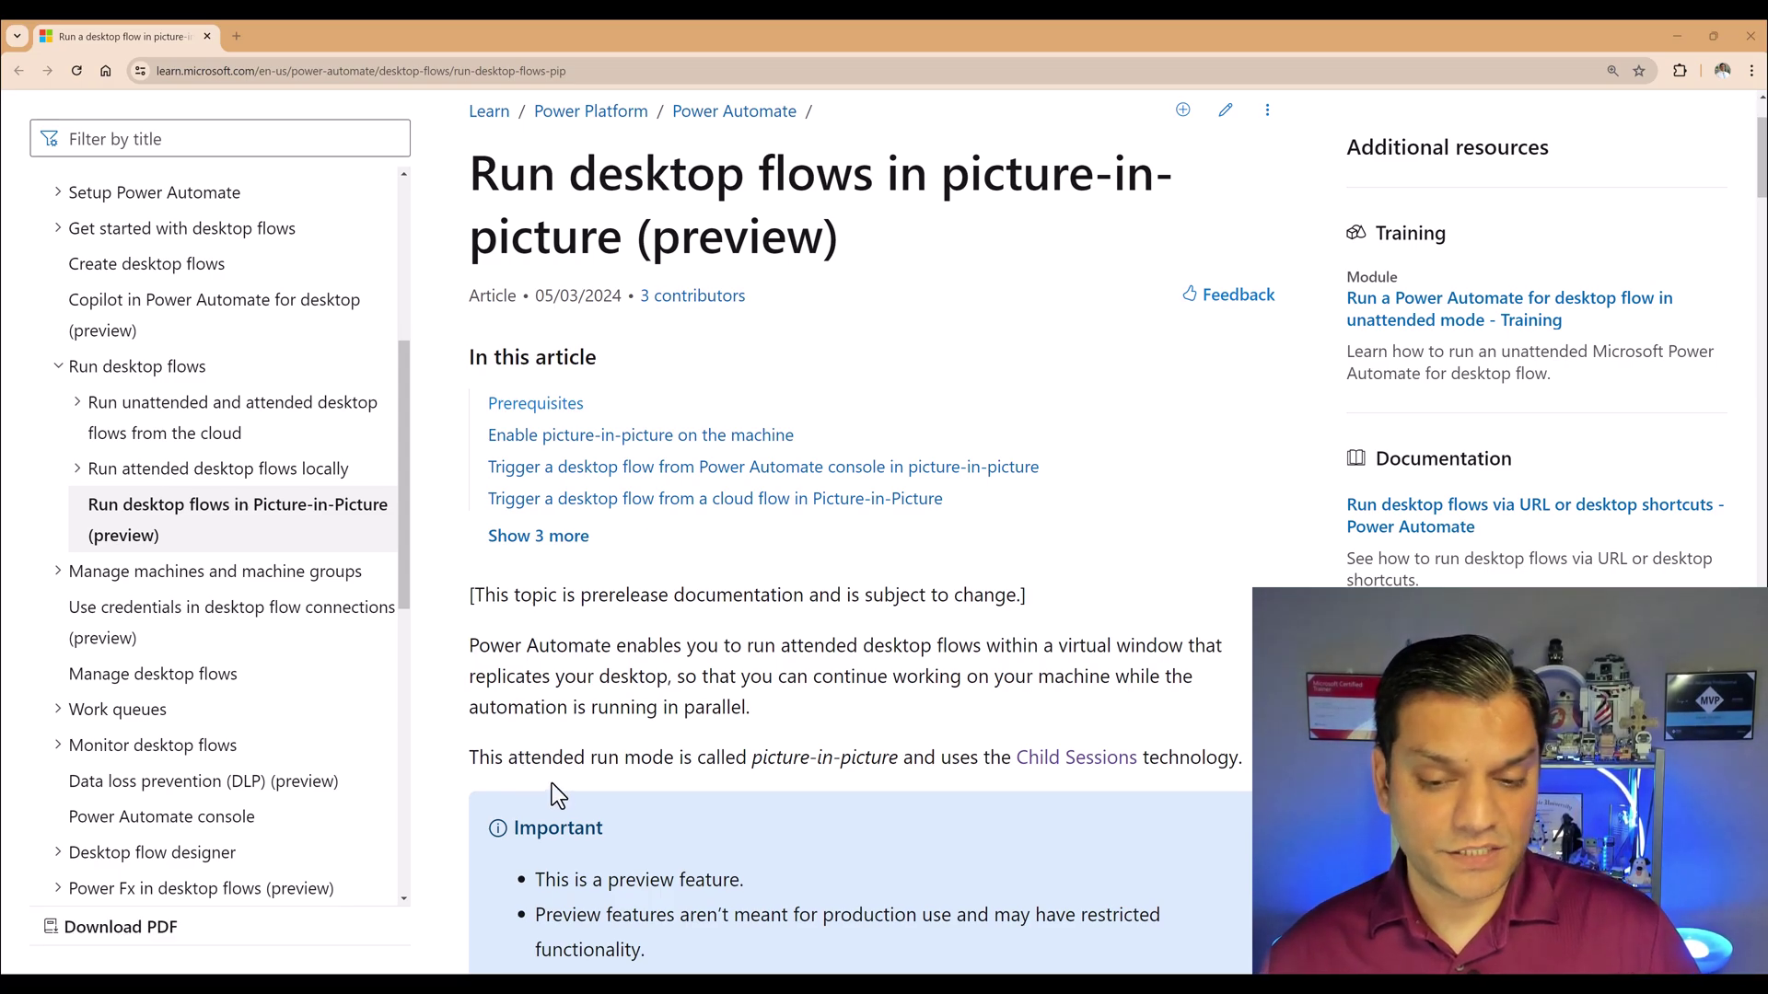
{"action": "right_click", "coordinate": [1067, 764]}
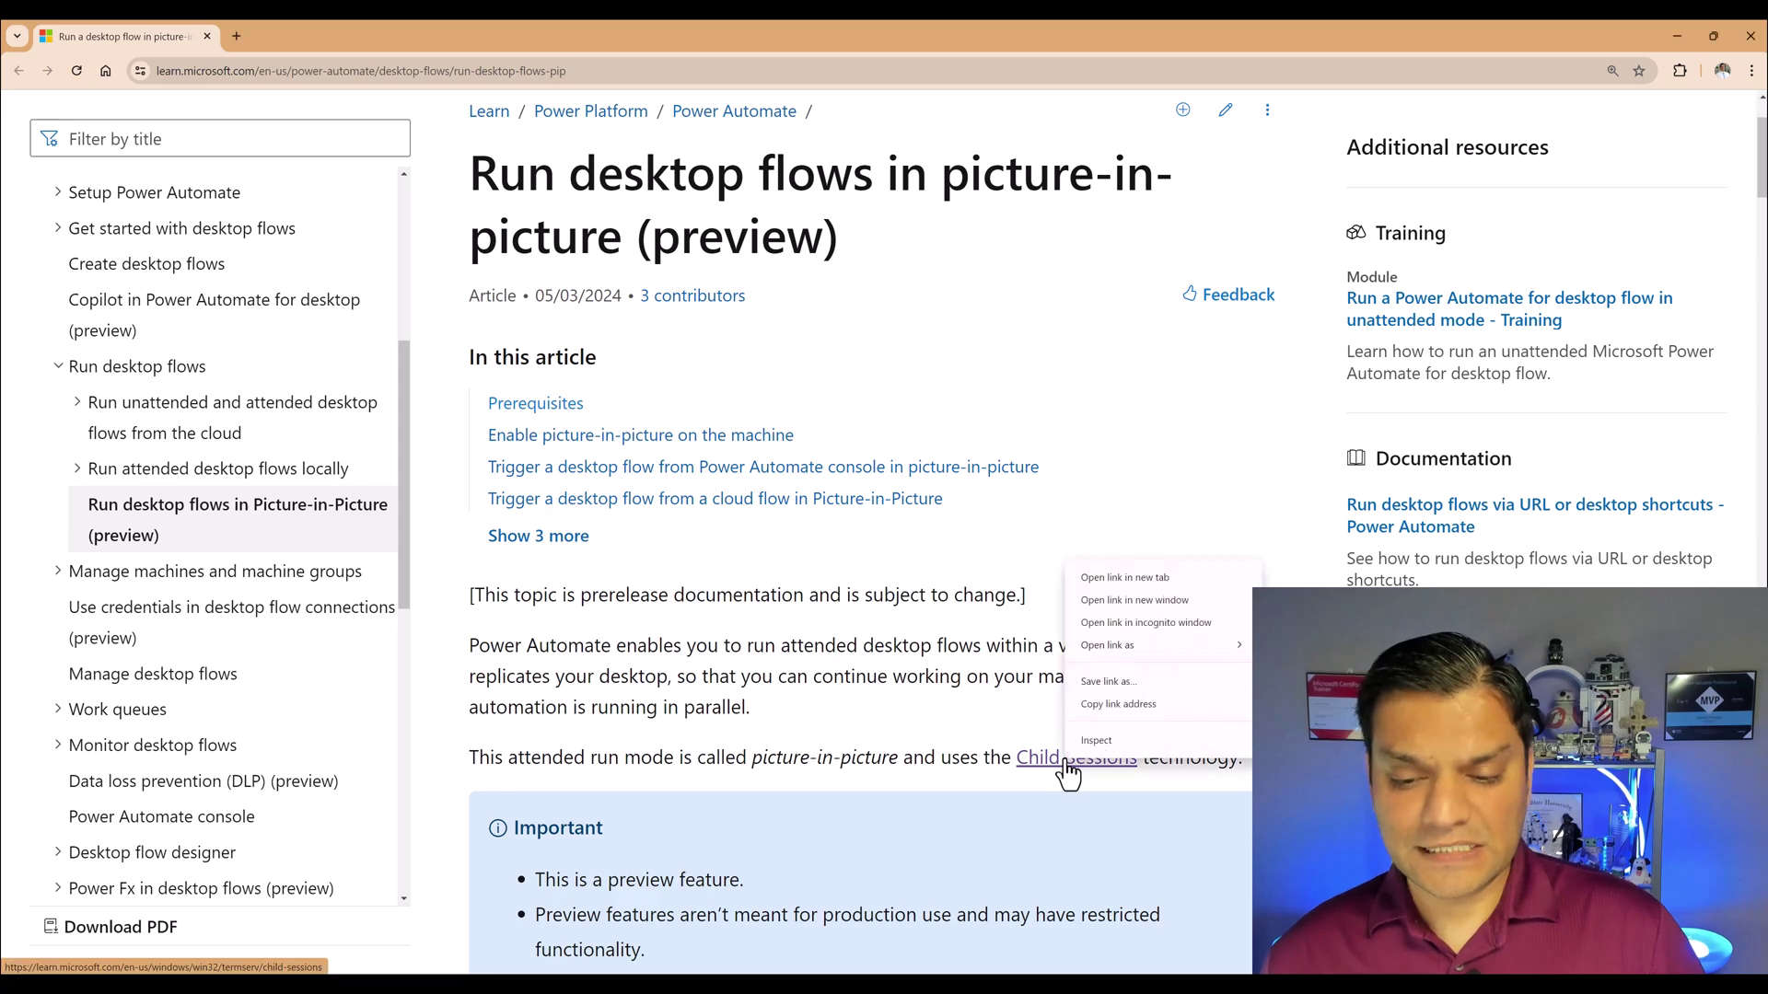
{"action": "left_click", "coordinate": [1125, 578]}
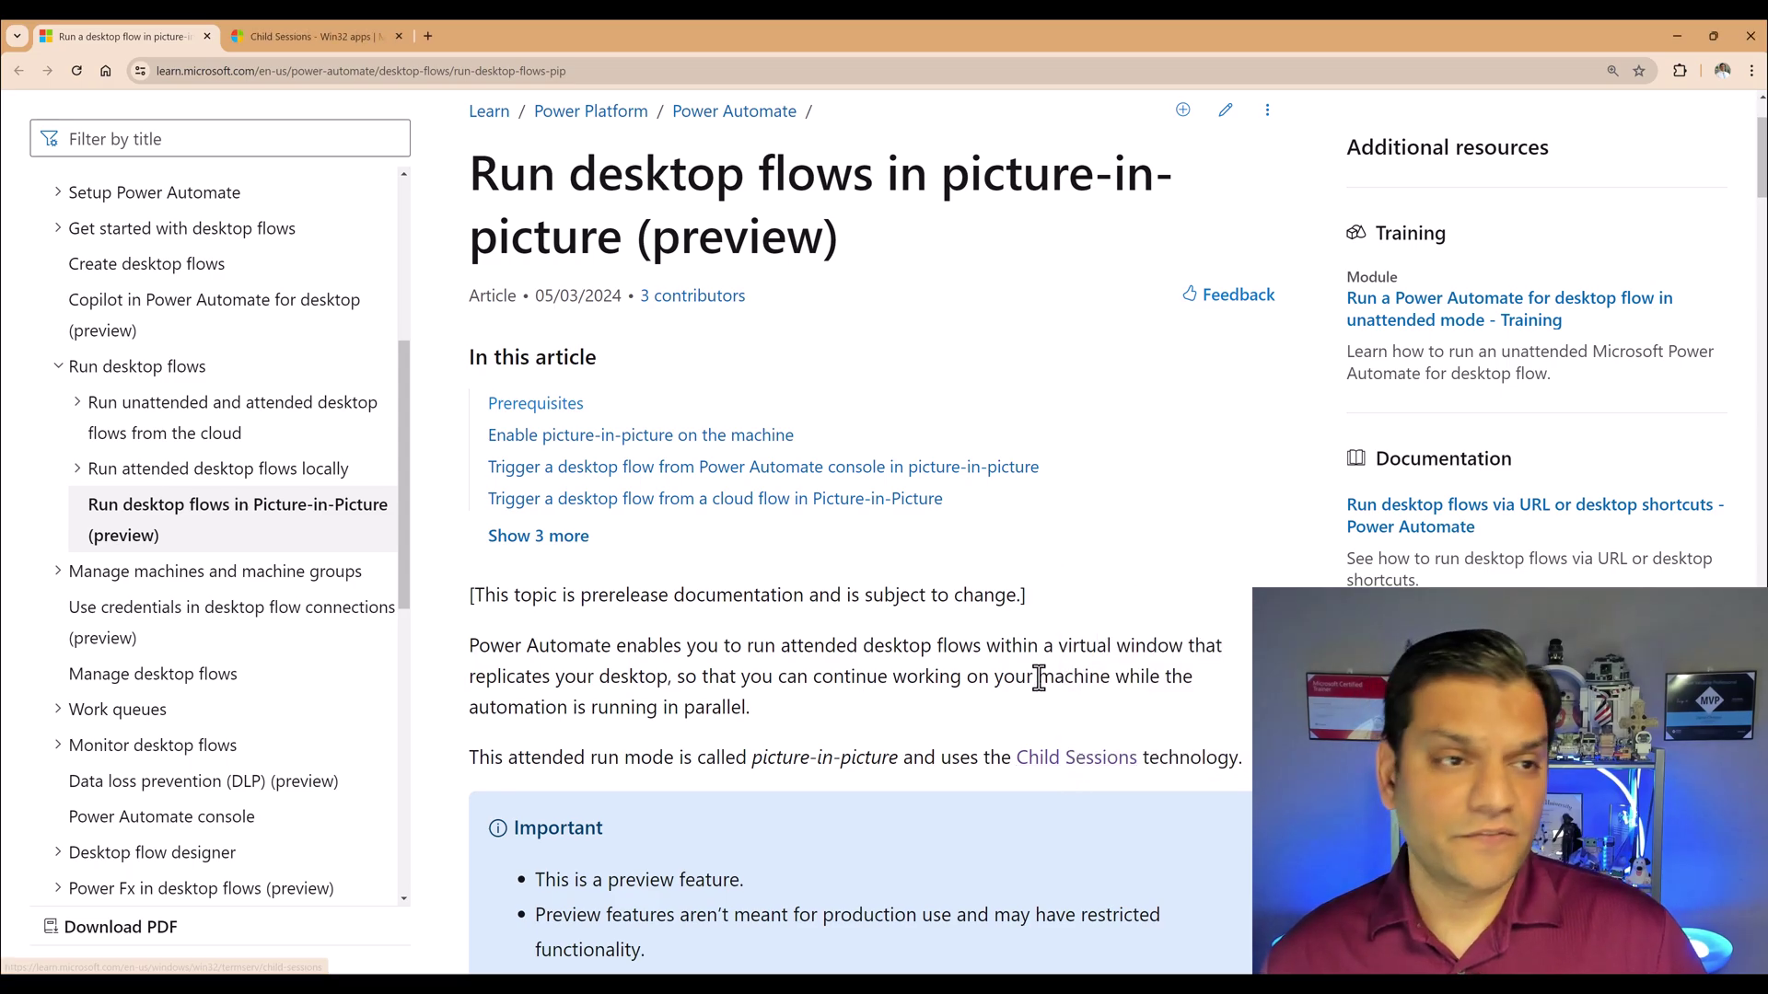
Switch to the Child Sessions tab and read the one-active-child-session-per-system limit
{"action": "left_click", "coordinate": [343, 33]}
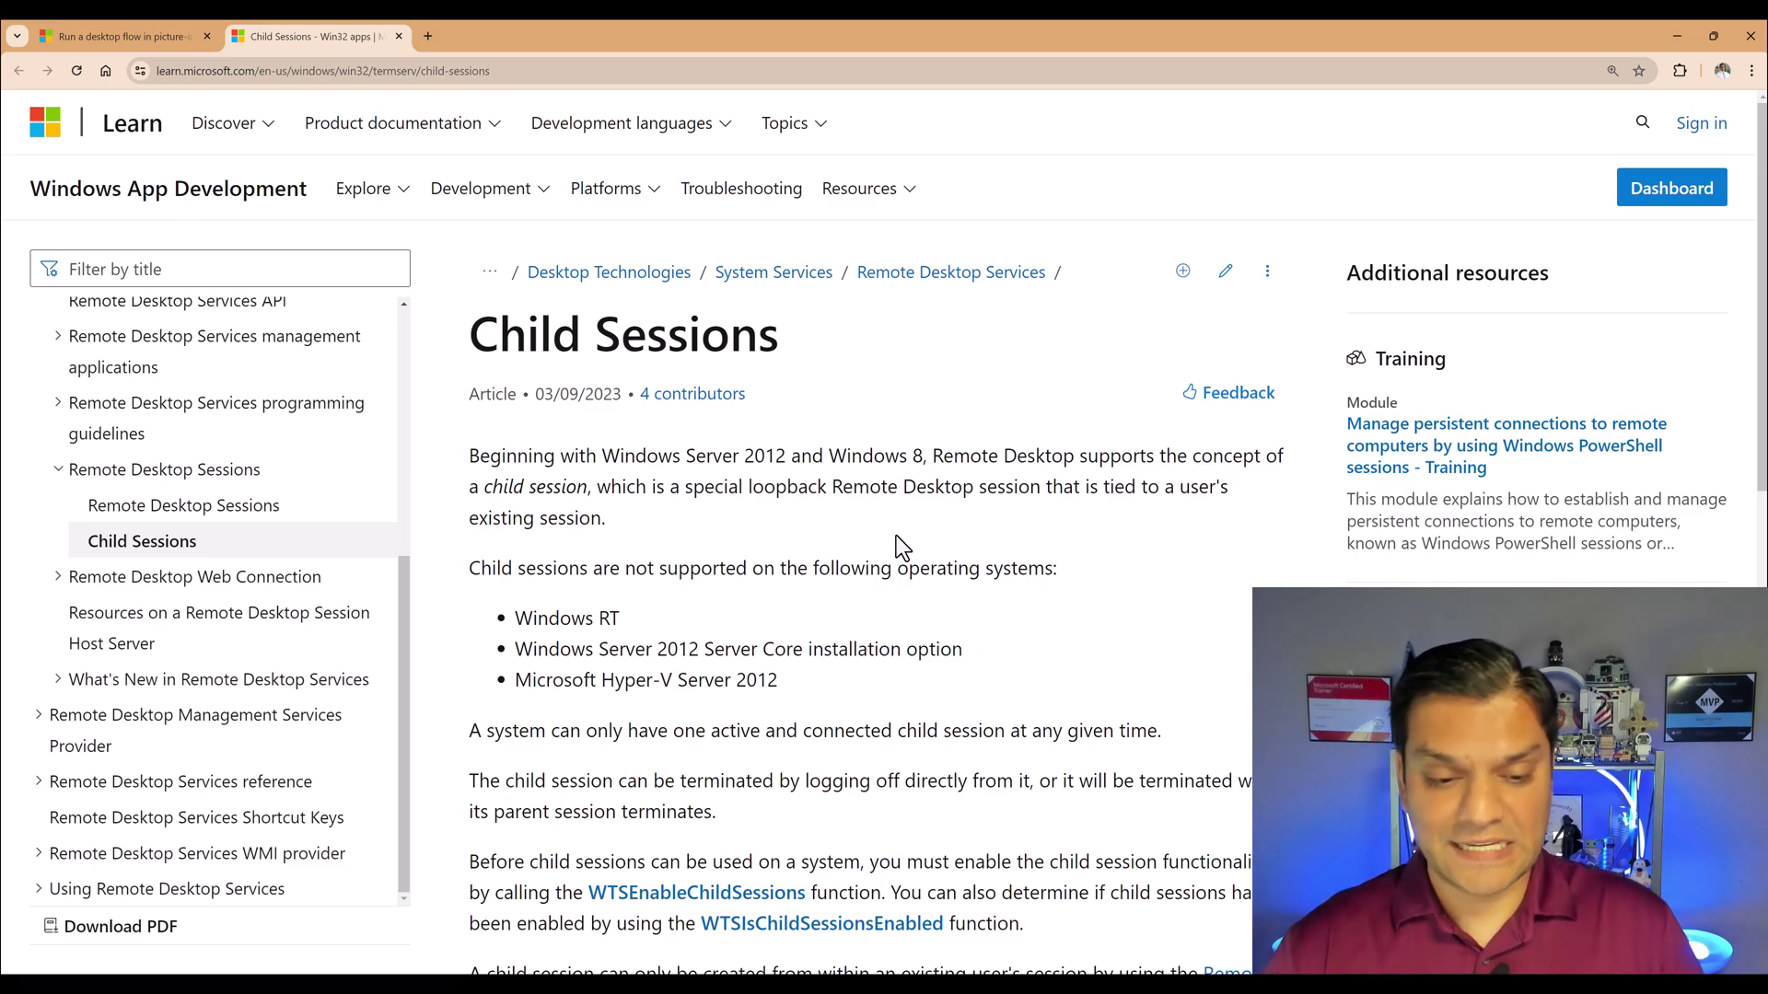
{"action": "scroll", "coordinate": [897, 535], "scroll_direction": "down", "scroll_amount": 1}
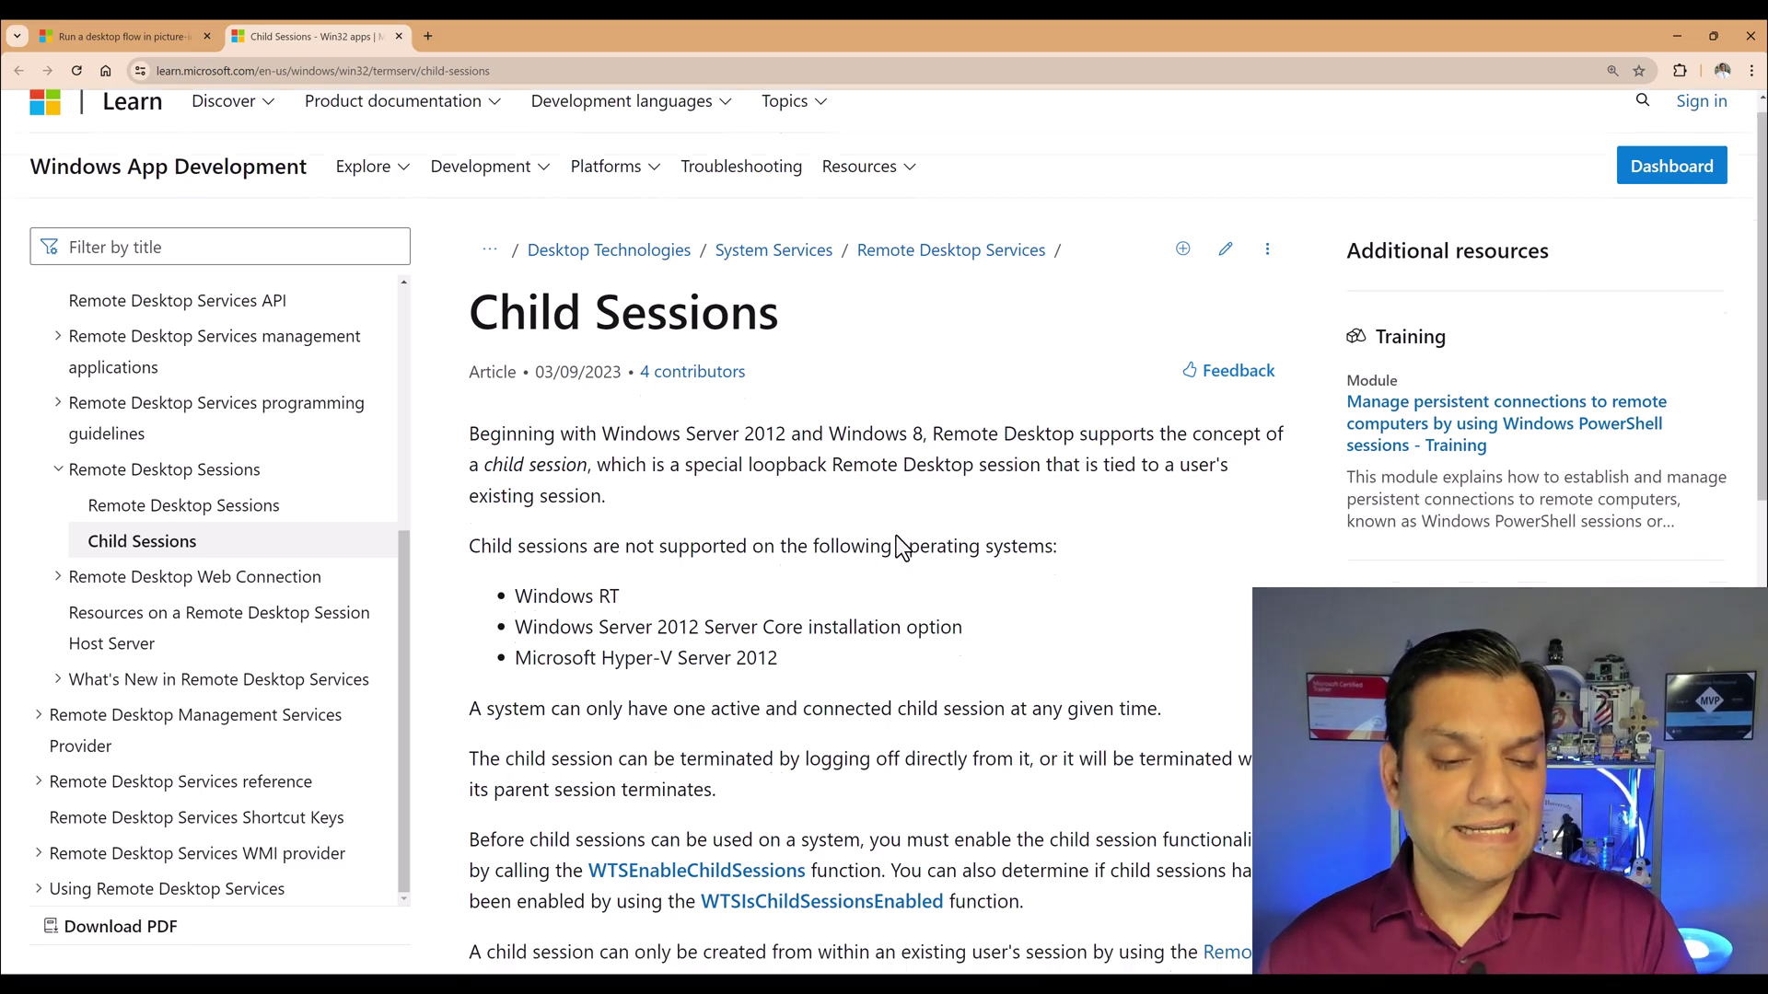